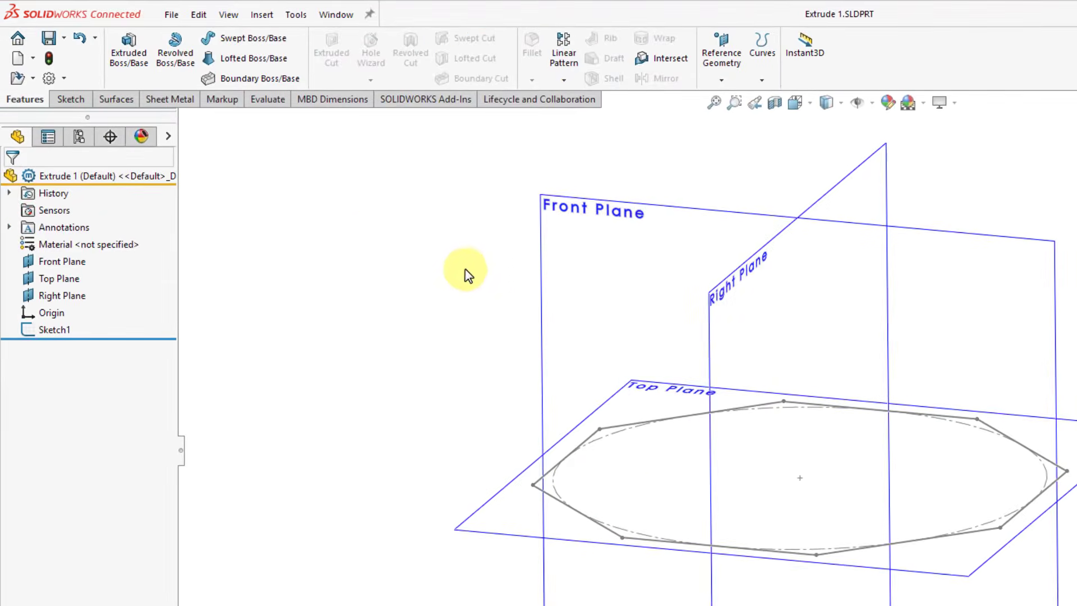
Step: Extrude the octagonal sketch upward as a solid boss with a blind depth of 53 mm
{"action": "left_click", "coordinate": [118, 101]}
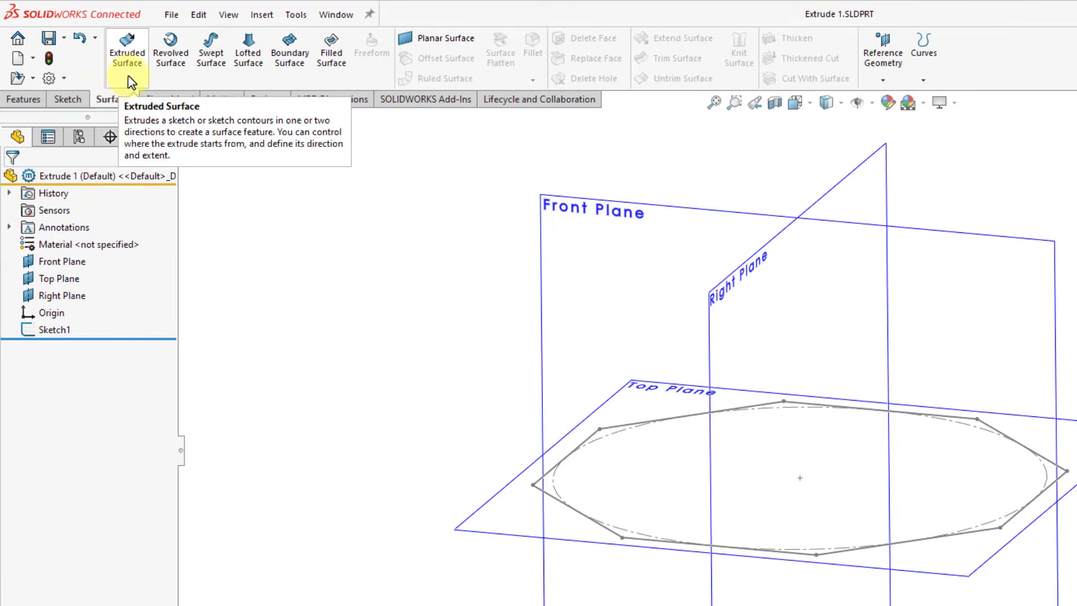
{"action": "left_click", "coordinate": [33, 103]}
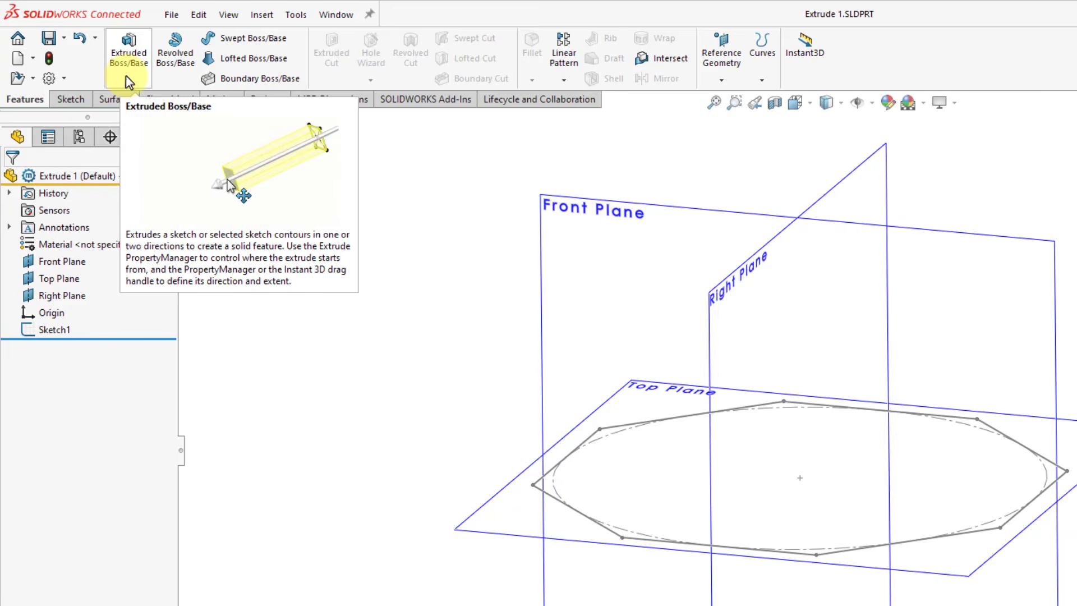
{"action": "left_click", "coordinate": [128, 68]}
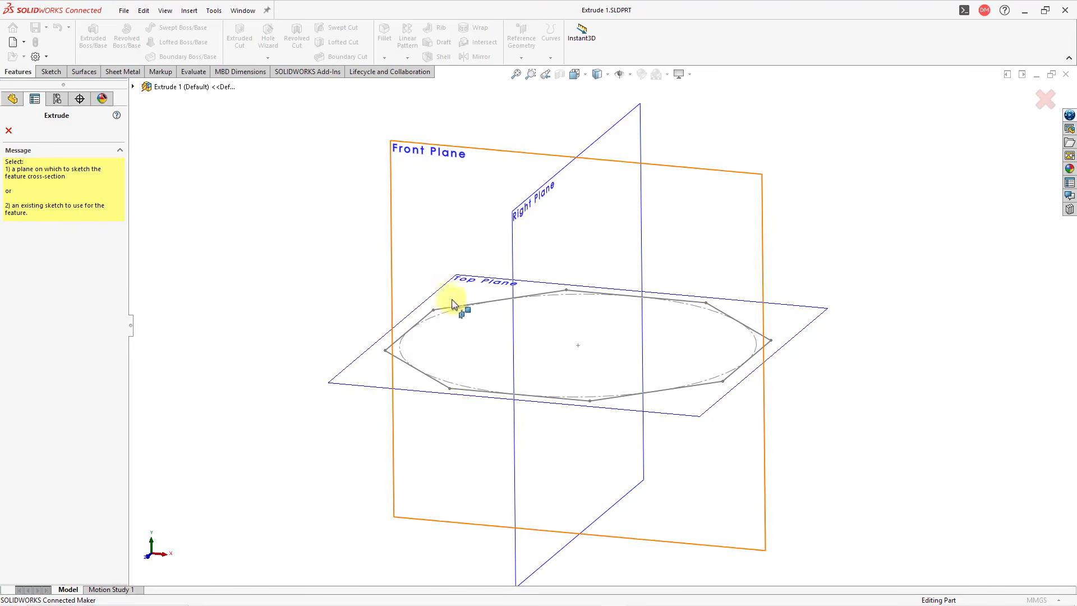
{"action": "left_click", "coordinate": [458, 311]}
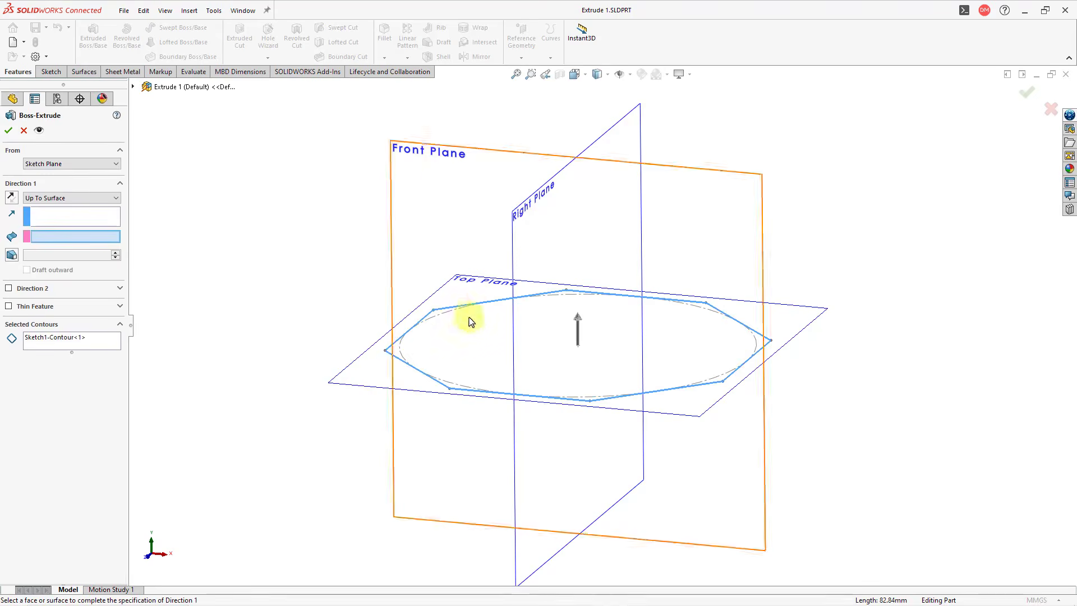
{"action": "left_click", "coordinate": [577, 325]}
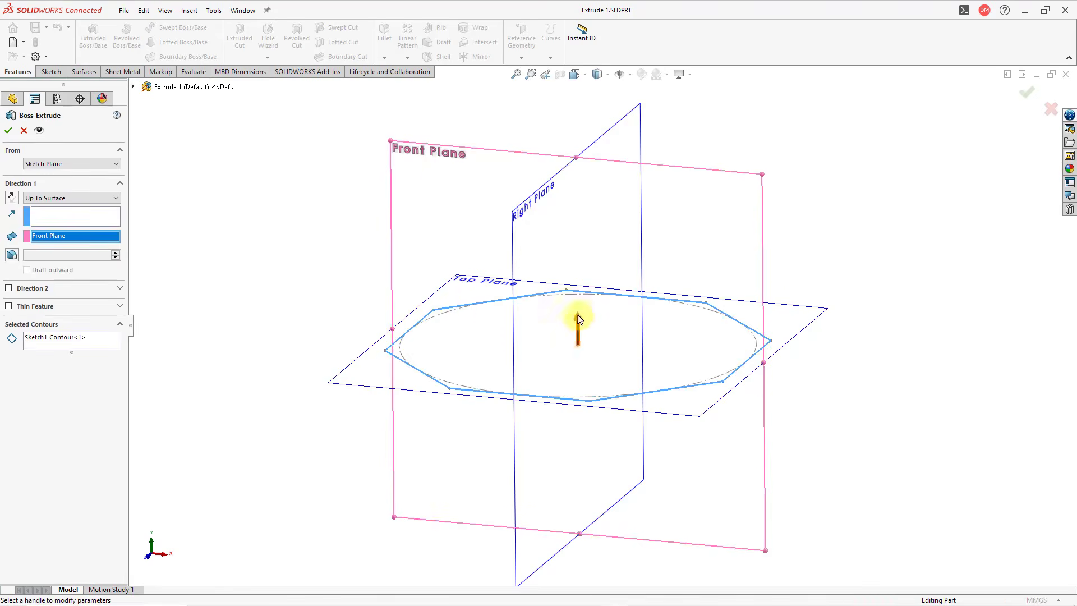
{"action": "left_click", "coordinate": [578, 315]}
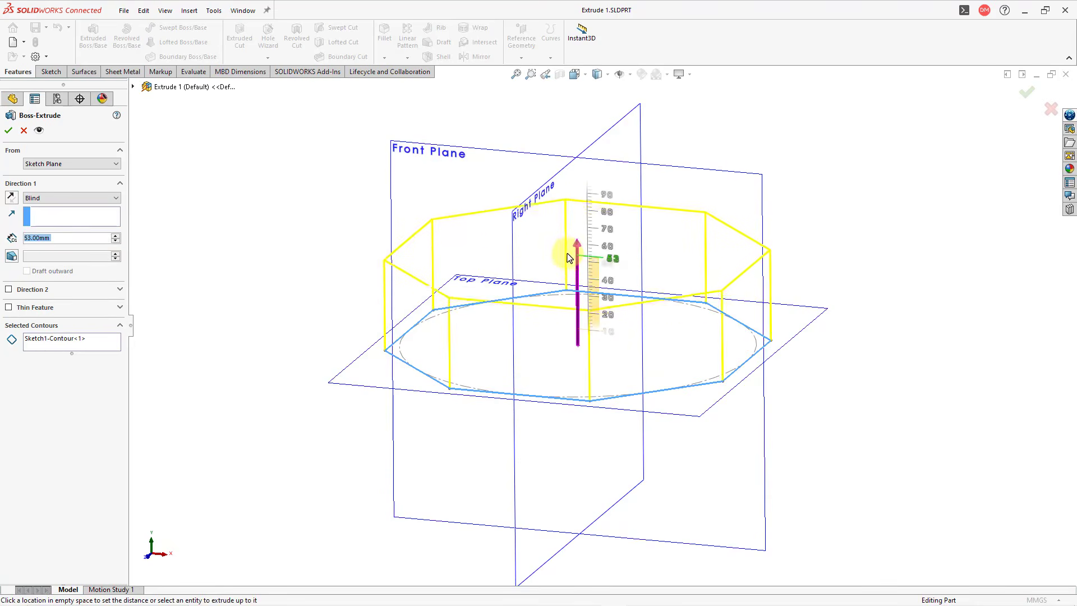
{"action": "left_click", "coordinate": [567, 254]}
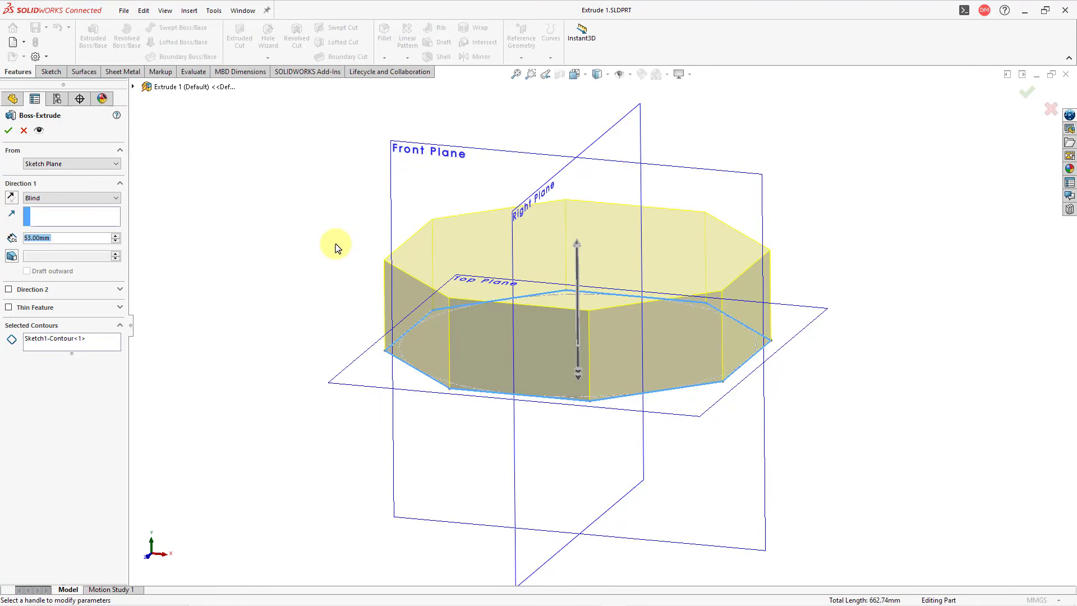
Step: Adjust the boss's blind depth to 50 mm and hide the reference planes
{"action": "left_click", "coordinate": [576, 244]}
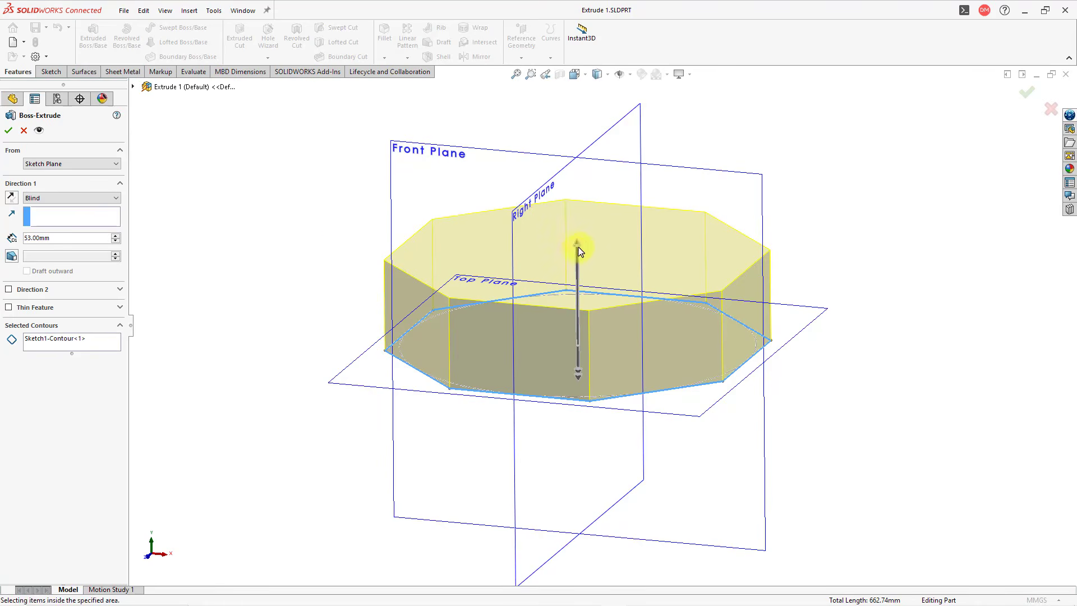
{"action": "left_click", "coordinate": [575, 244]}
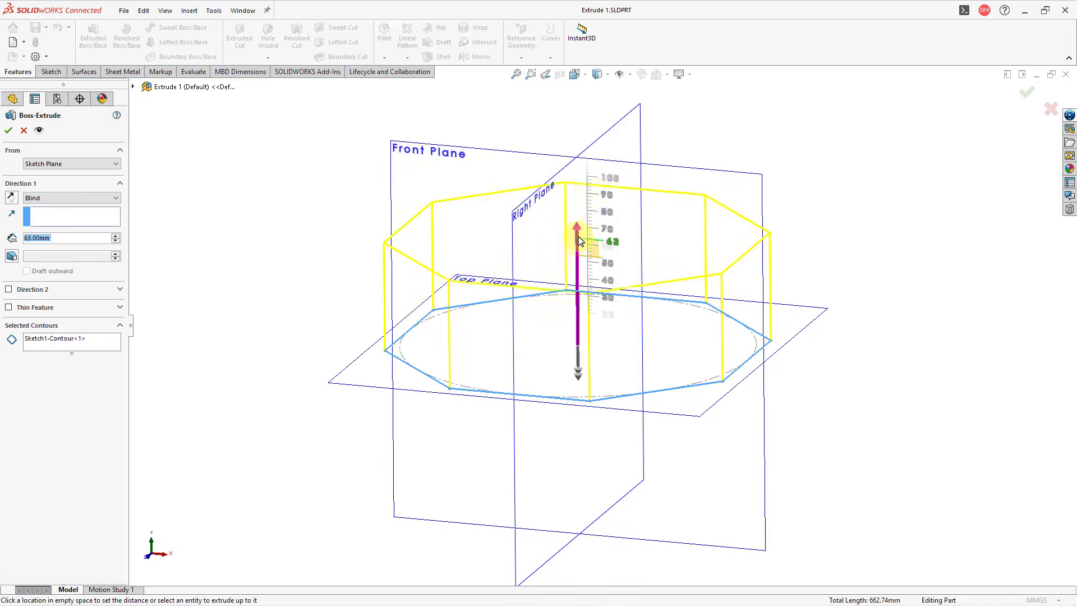
{"action": "left_click", "coordinate": [581, 264]}
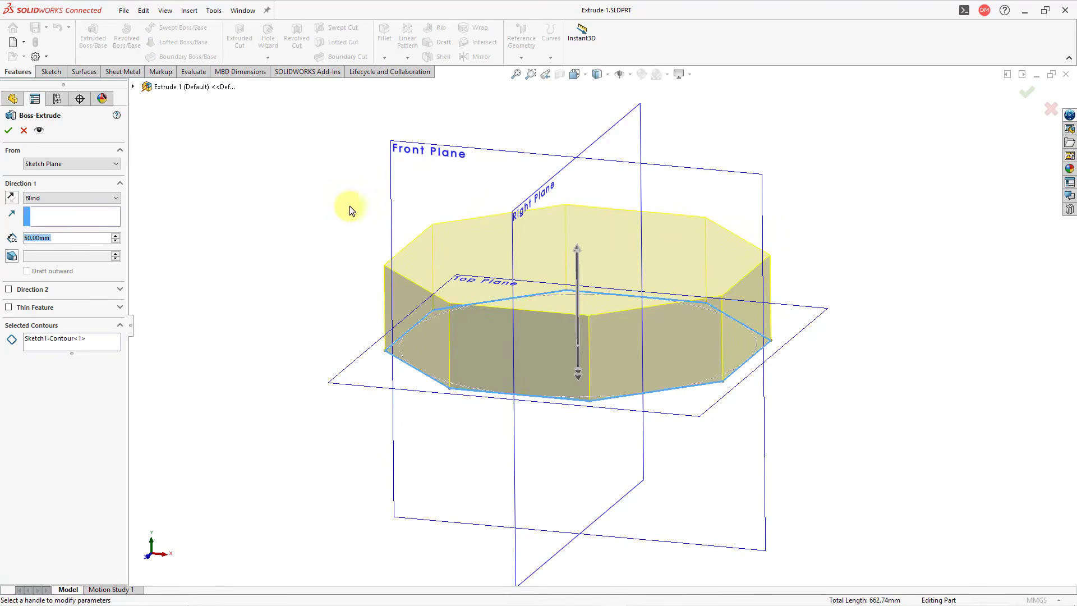
{"action": "left_click", "coordinate": [631, 76]}
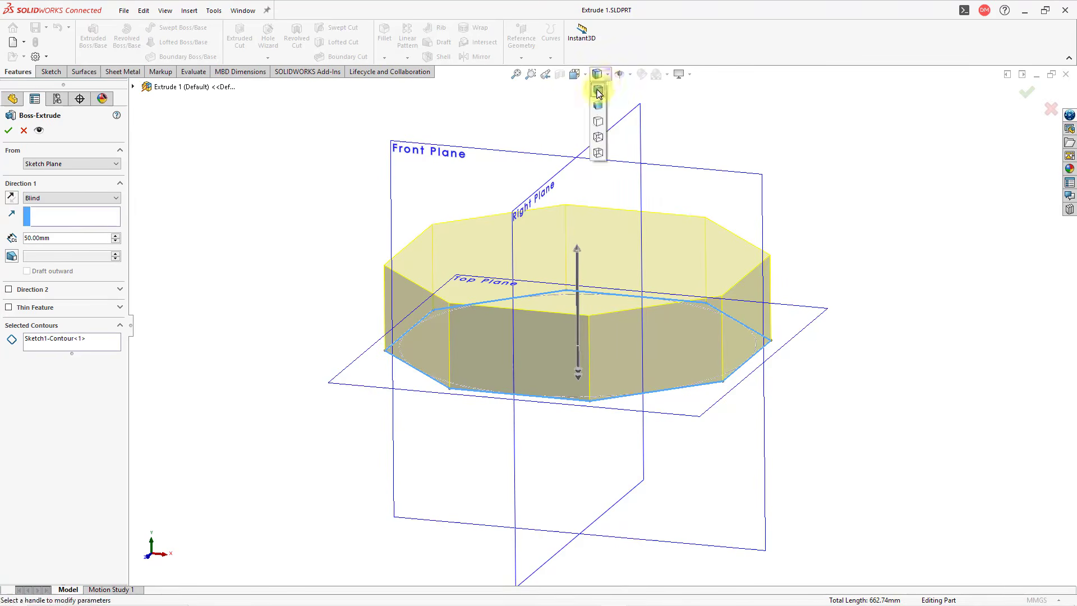
{"action": "left_click", "coordinate": [620, 89]}
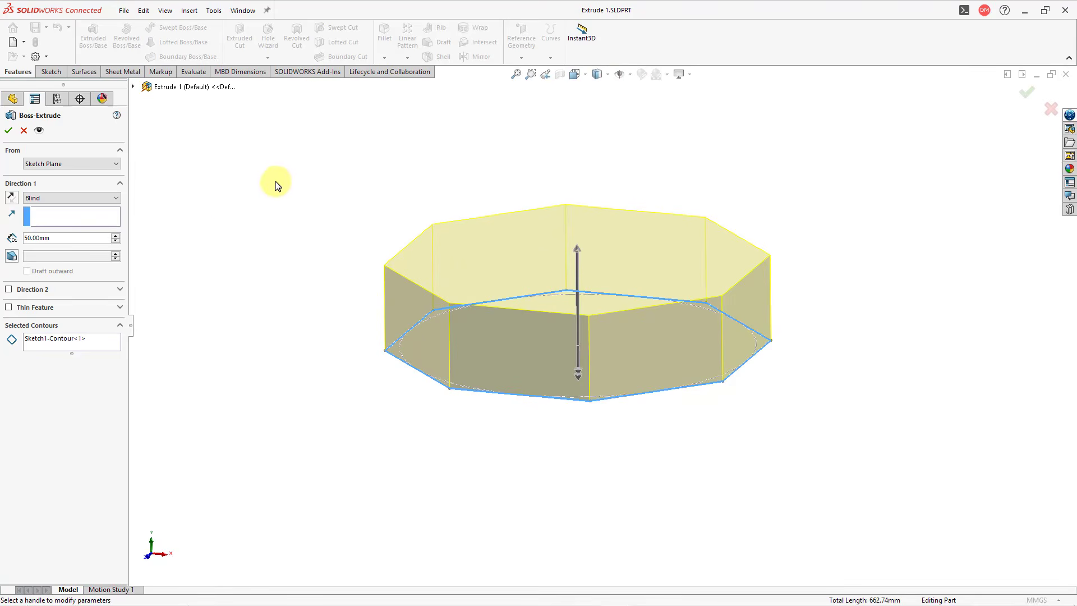
Step: Enable Direction 2 on the extrusion with a blind depth of 25 mm below the sketch plane
{"action": "left_click", "coordinate": [101, 199]}
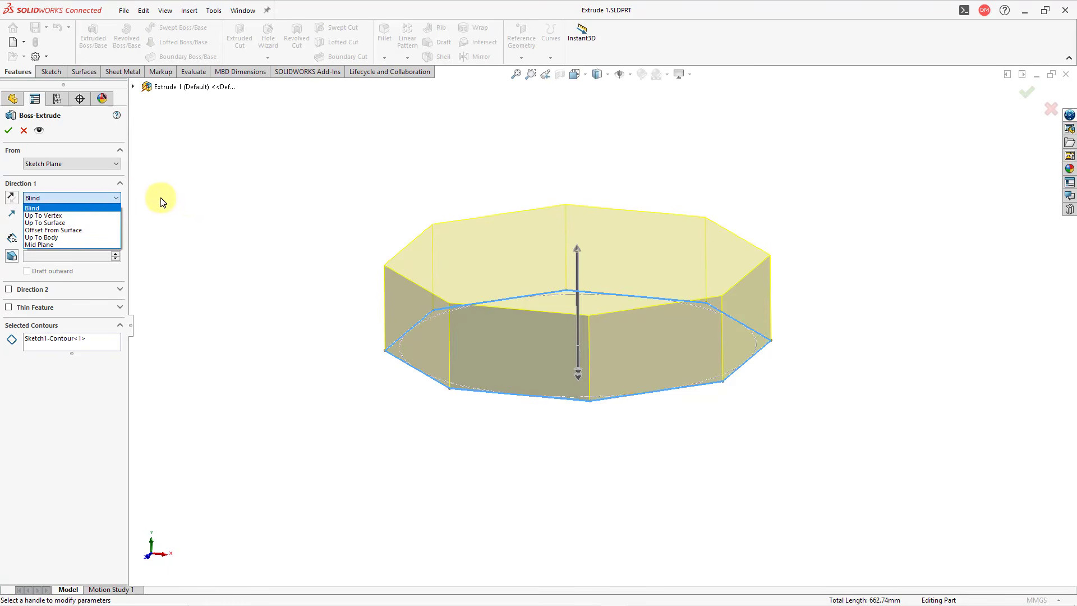
{"action": "left_click", "coordinate": [192, 201]}
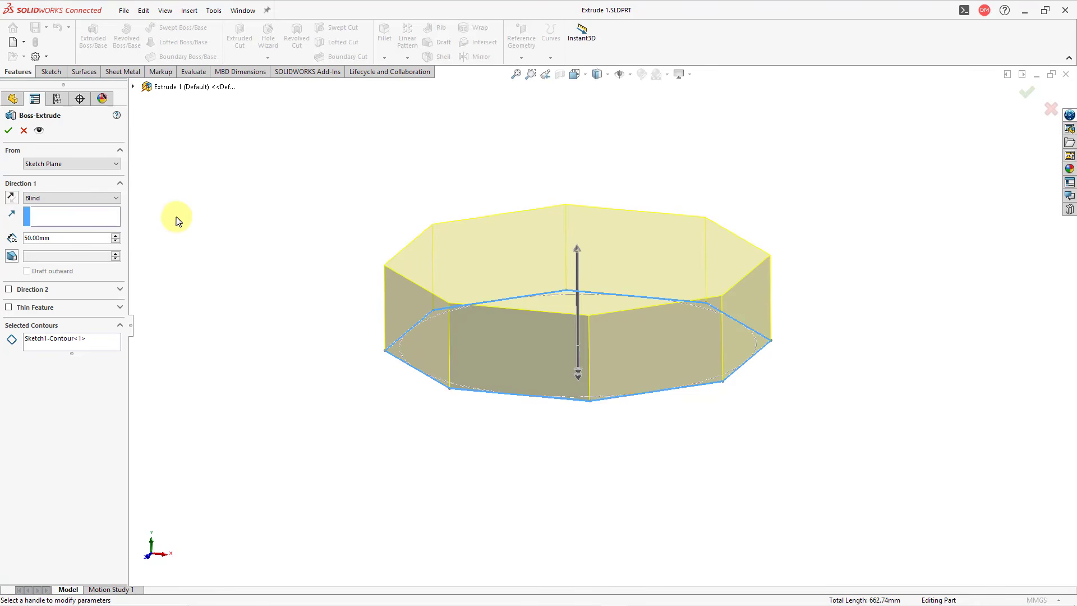
{"action": "left_click", "coordinate": [106, 290]}
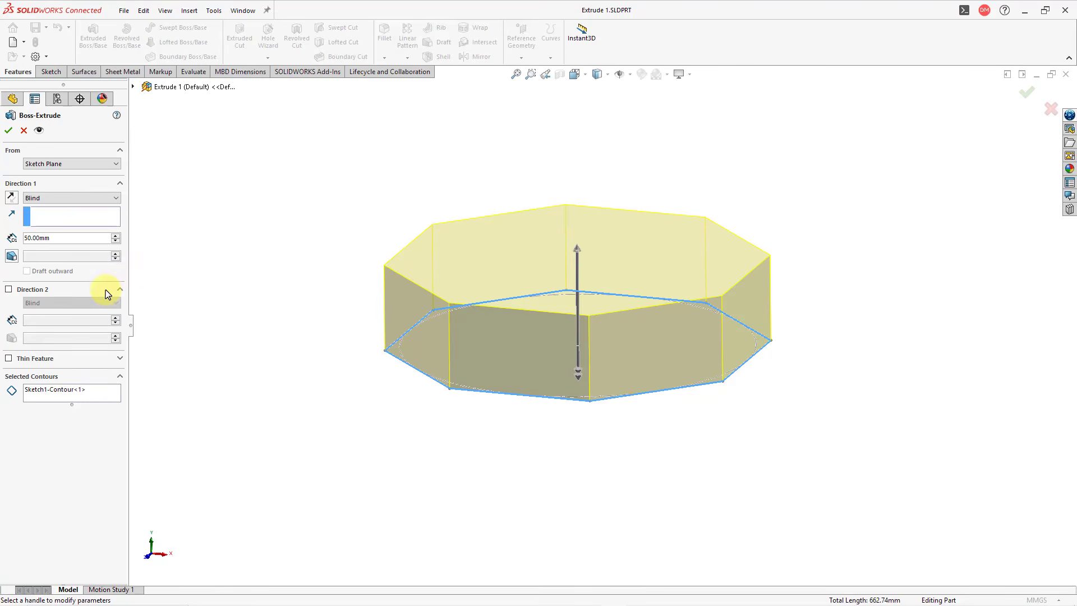
{"action": "left_click", "coordinate": [9, 290]}
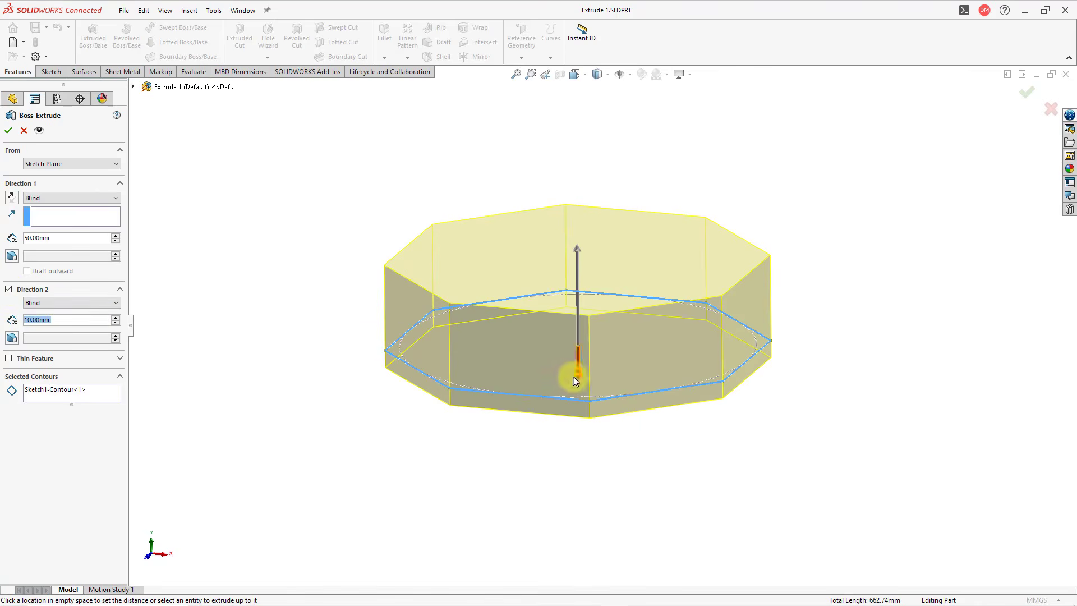
{"action": "mouse_move", "coordinate": [576, 379]}
{"action": "left_mouse_down"}
{"action": "mouse_move", "coordinate": [565, 409]}
{"action": "mouse_move", "coordinate": [557, 385]}
{"action": "left_mouse_up"}
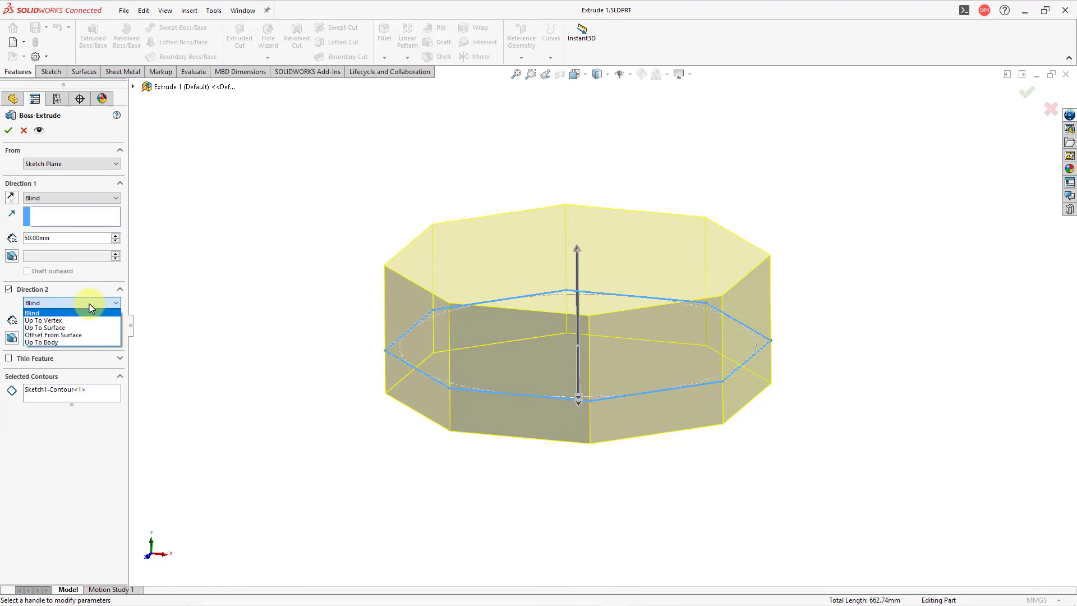
{"action": "left_click", "coordinate": [166, 281]}
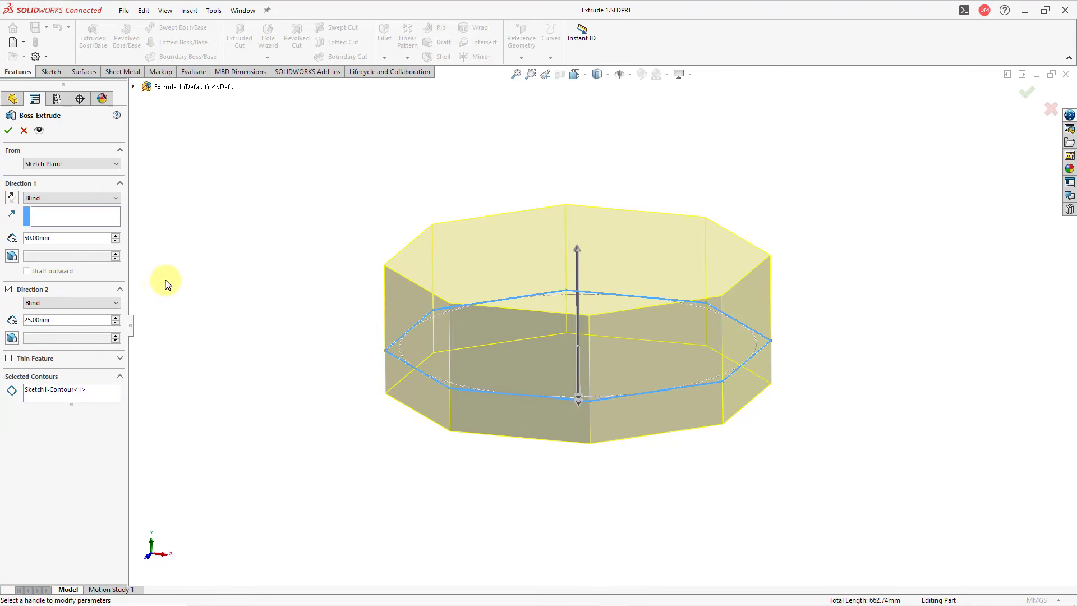
Step: Add an 11-degree inward draft to Direction 1, briefly previewing the outward draft option
{"action": "left_click", "coordinate": [12, 257]}
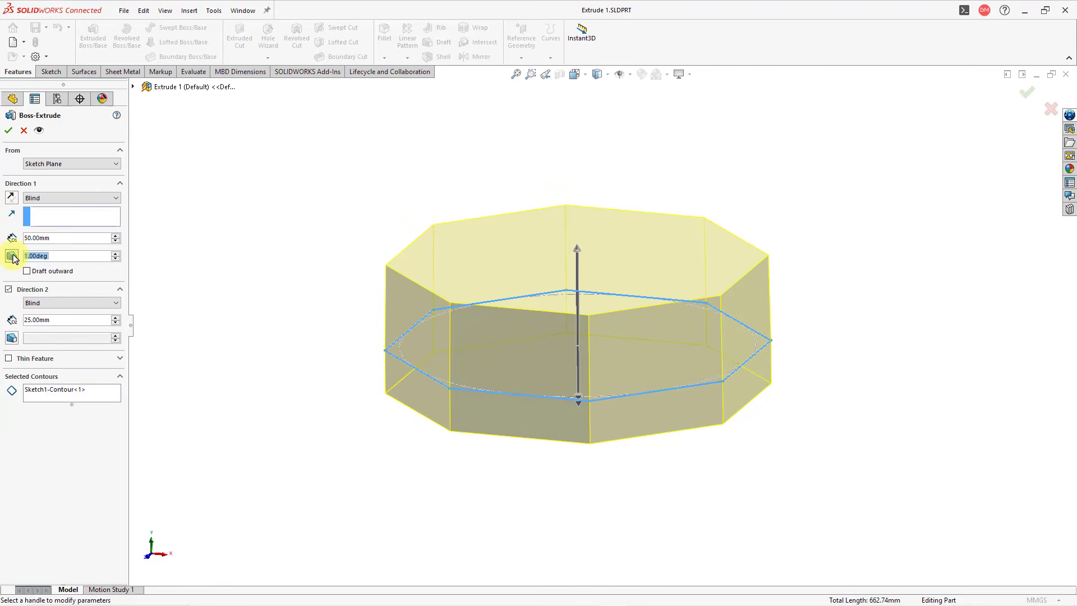
{"action": "left_click", "coordinate": [115, 253]}
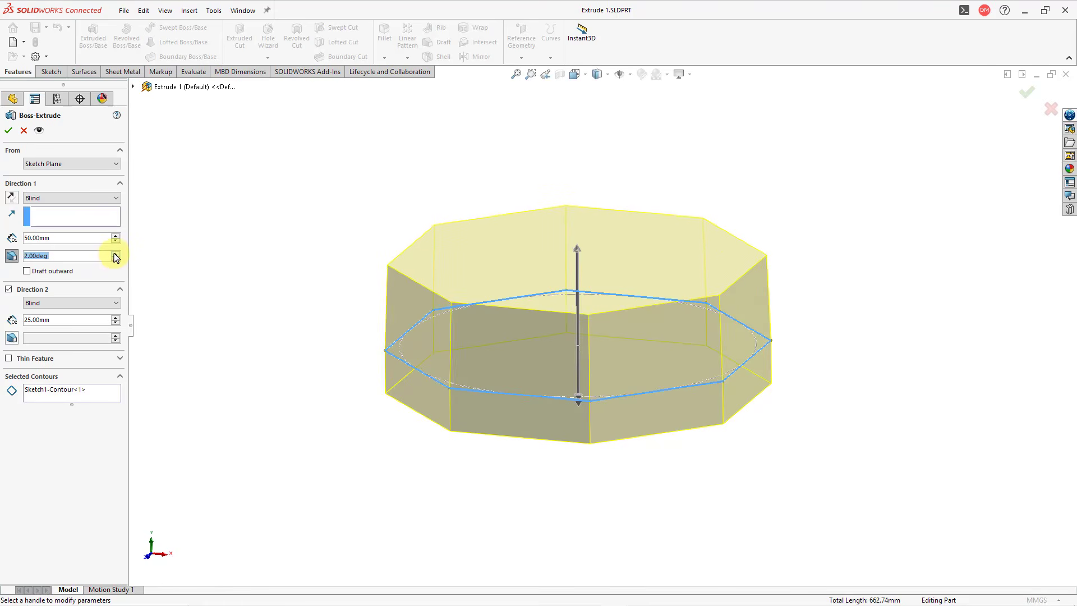
{"action": "left_click", "coordinate": [114, 254]}
{"action": "left_click", "coordinate": [115, 253]}
{"action": "left_click", "coordinate": [114, 253]}
{"action": "left_click", "coordinate": [115, 253]}
{"action": "left_click", "coordinate": [114, 254]}
{"action": "left_click", "coordinate": [115, 254]}
{"action": "left_click", "coordinate": [115, 254]}
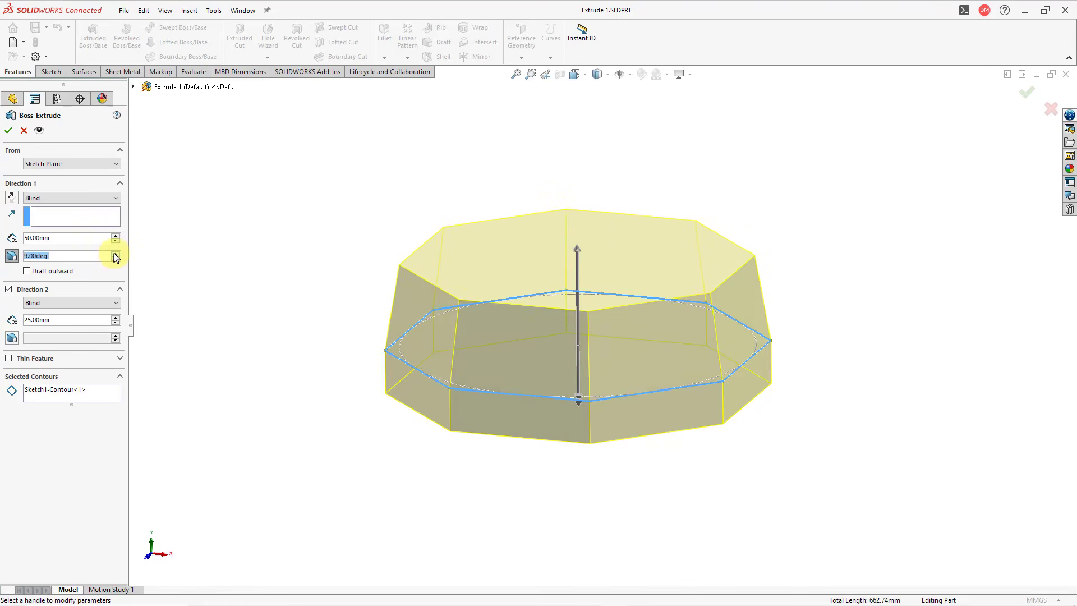
{"action": "left_click", "coordinate": [114, 254]}
{"action": "left_click", "coordinate": [115, 254]}
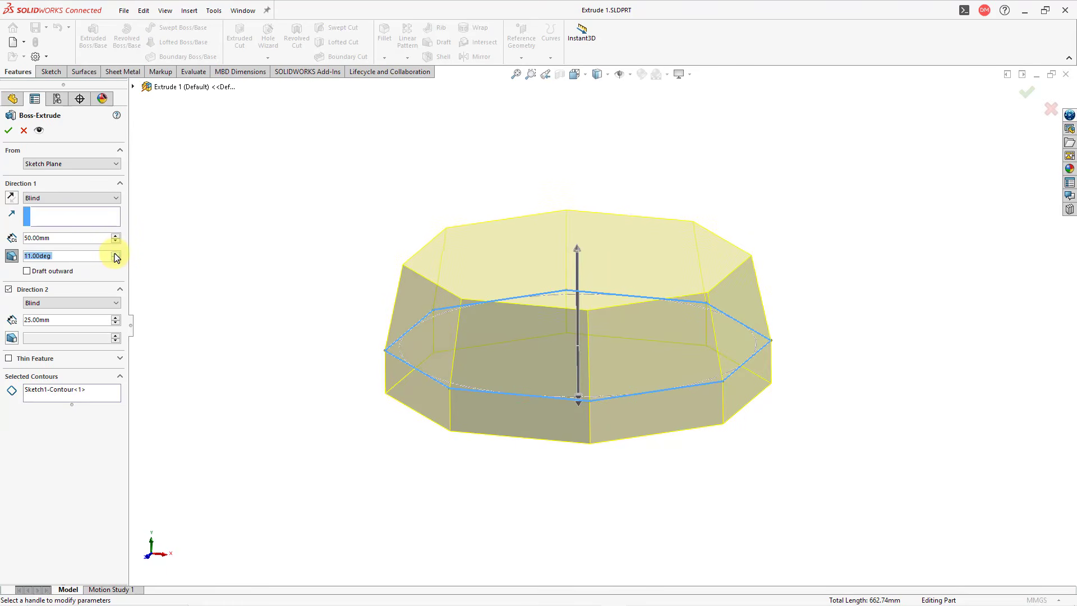
{"action": "left_click", "coordinate": [27, 271]}
{"action": "left_click", "coordinate": [27, 272]}
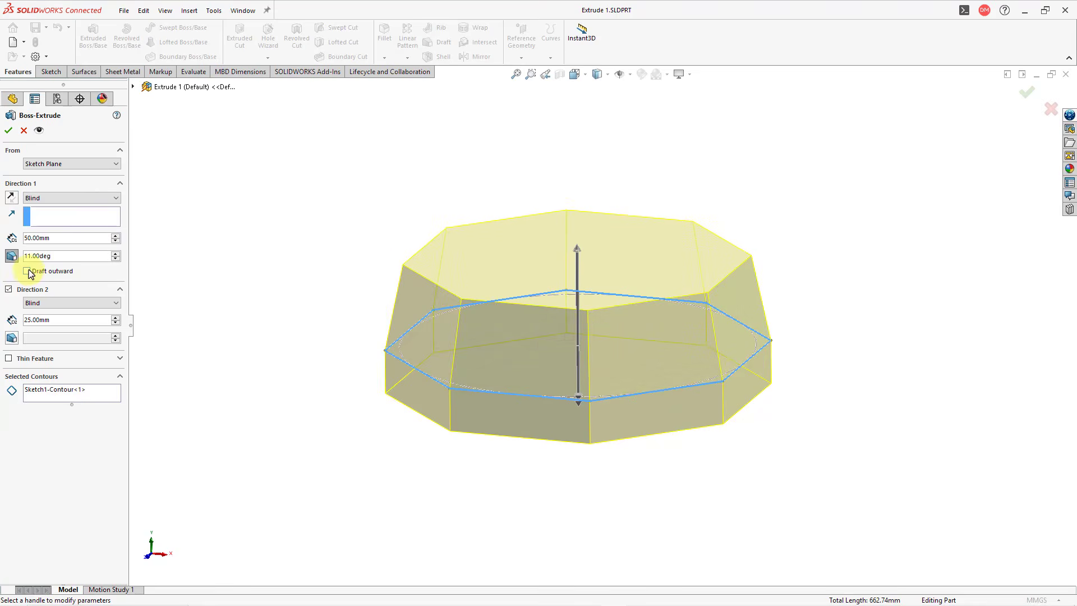
Step: Give Direction 2 a 15-degree draft, set Direction 1's draft to 10 degrees, and complete the extrusion
{"action": "left_click", "coordinate": [12, 337]}
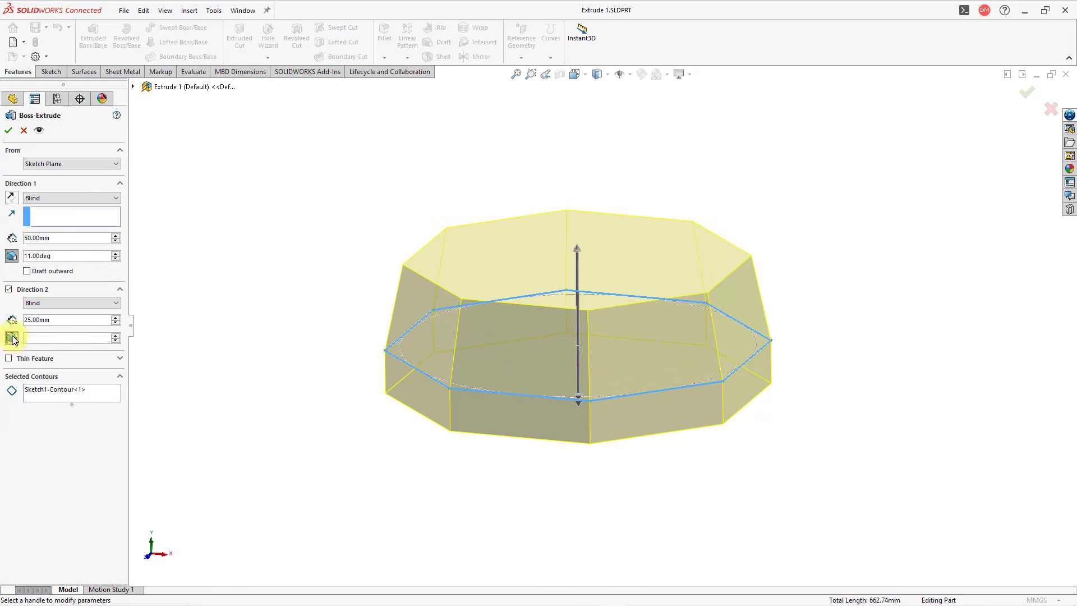
{"action": "left_click", "coordinate": [114, 335]}
{"action": "left_click", "coordinate": [115, 336]}
{"action": "left_click", "coordinate": [114, 335]}
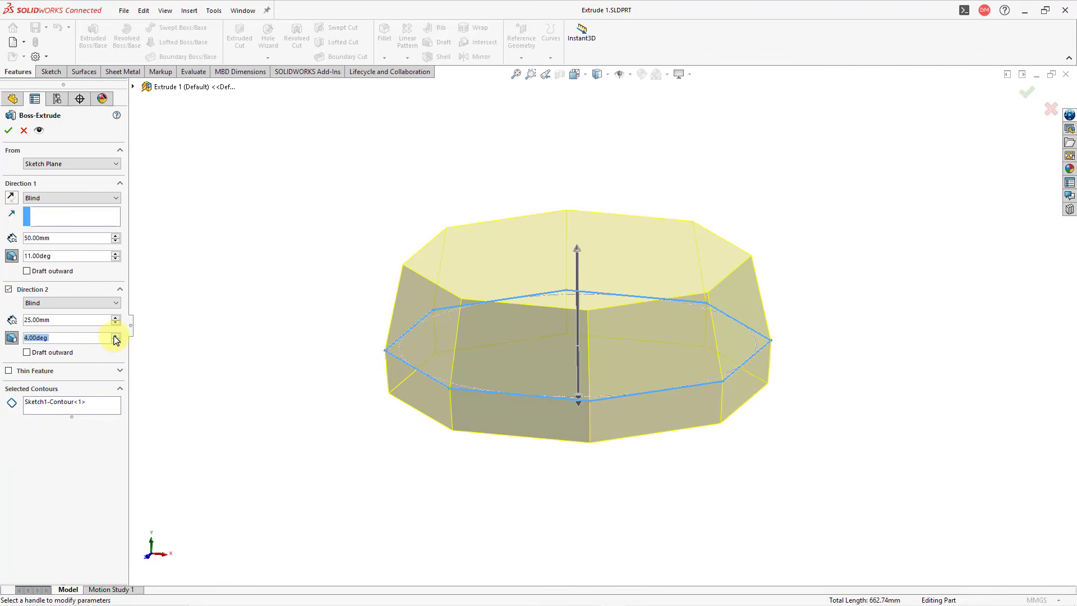
{"action": "left_click", "coordinate": [114, 335]}
{"action": "left_click", "coordinate": [115, 335]}
{"action": "left_click", "coordinate": [114, 335]}
{"action": "left_click", "coordinate": [114, 335]}
{"action": "left_click", "coordinate": [114, 336]}
{"action": "left_click", "coordinate": [114, 335]}
{"action": "left_click", "coordinate": [114, 335]}
{"action": "left_click", "coordinate": [115, 335]}
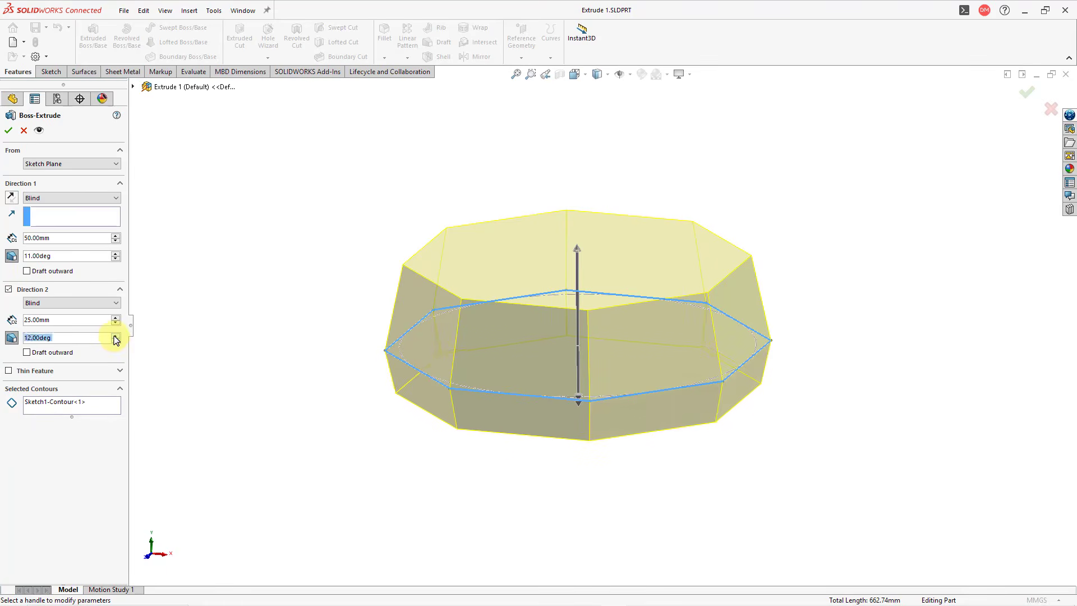
{"action": "left_click", "coordinate": [114, 335]}
{"action": "left_click", "coordinate": [115, 336]}
{"action": "left_click", "coordinate": [115, 335]}
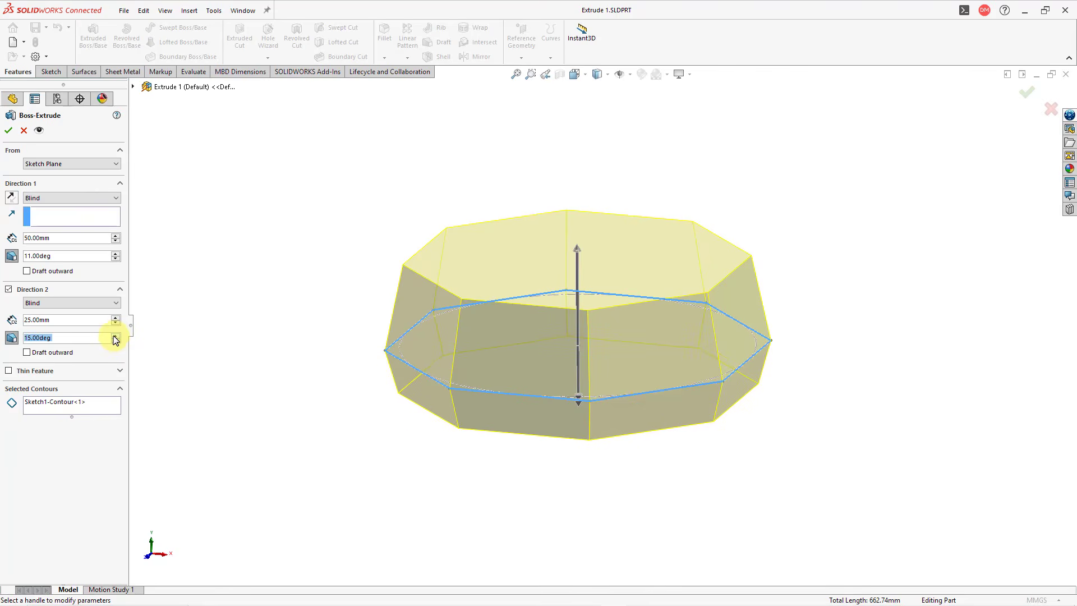
{"action": "left_click", "coordinate": [115, 258]}
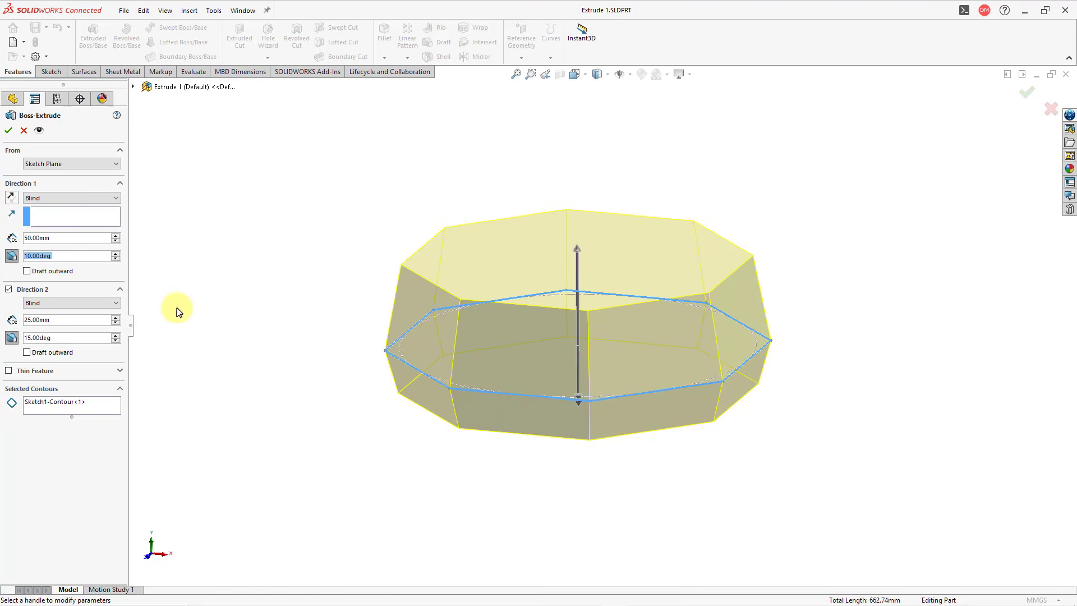
{"action": "left_click", "coordinate": [10, 132]}
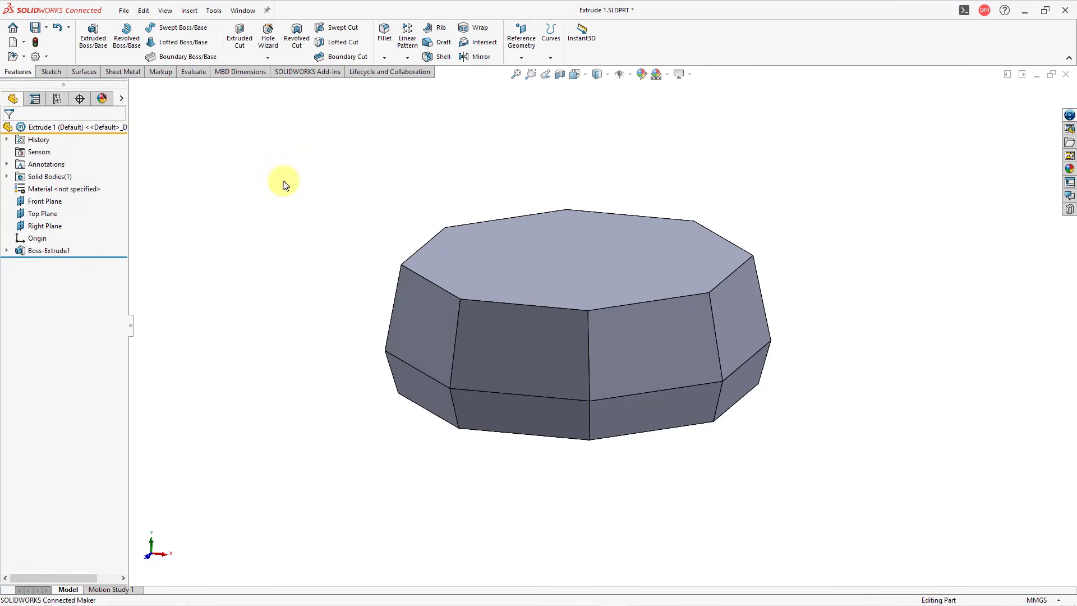
Step: Switch to the open part Extrude 2.SLDPRT and frame its sketches and planes in view
{"action": "left_click", "coordinate": [243, 10]}
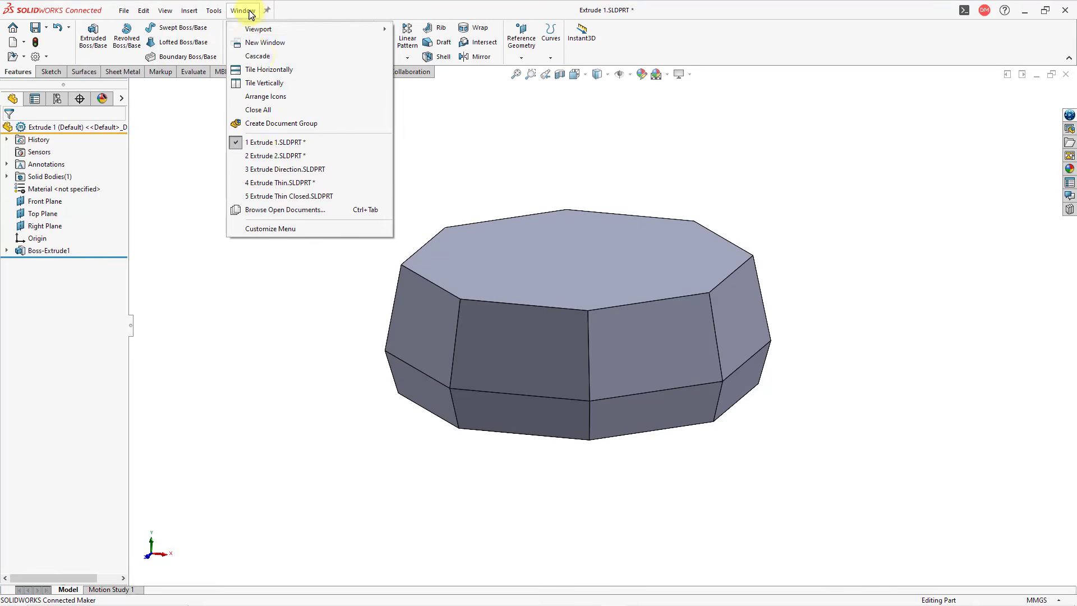
{"action": "left_click", "coordinate": [274, 157]}
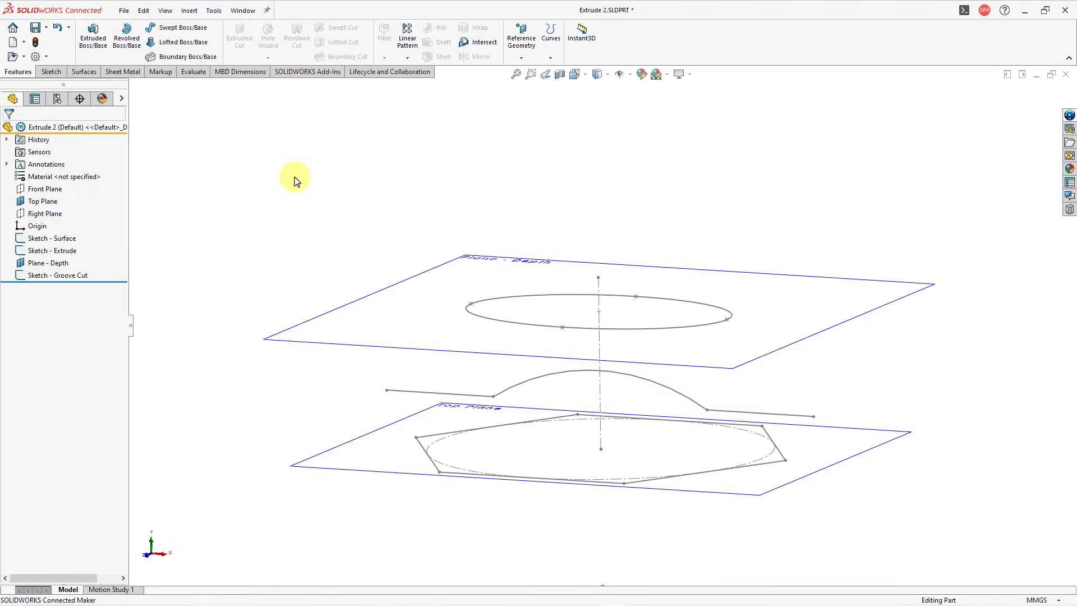
{"action": "middle_click_drag", "start_coordinate": [347, 188], "coordinate": [340, 168], "text": "shift"}
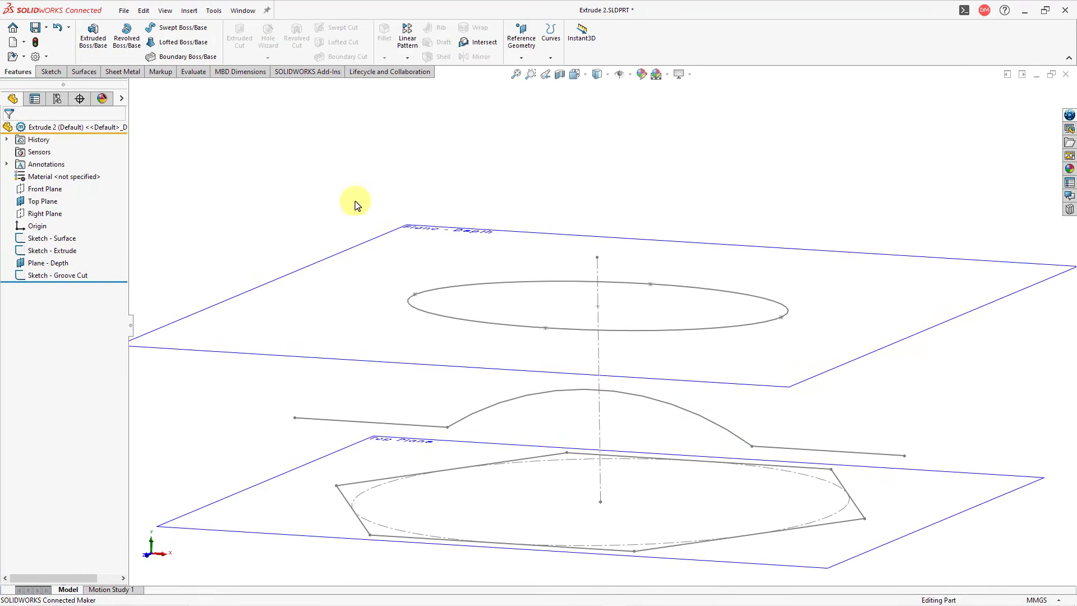
{"action": "mouse_move", "coordinate": [355, 205]}
{"action": "middle_mouse_down", "text": "ctrl"}
{"action": "mouse_move", "coordinate": [362, 118]}
{"action": "mouse_move", "coordinate": [358, 127]}
{"action": "middle_mouse_up", "text": "ctrl"}
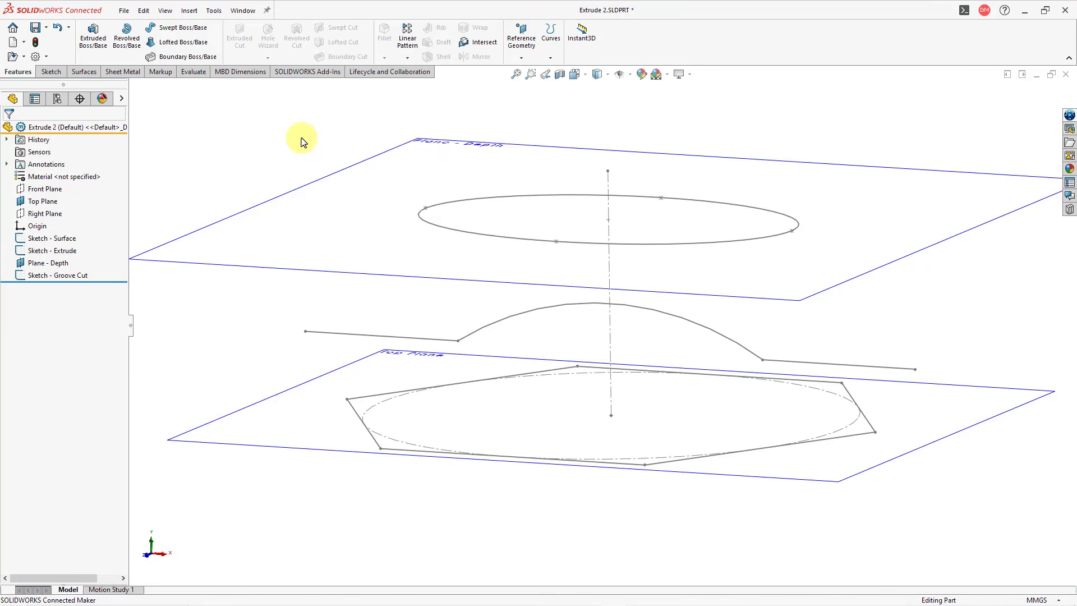
Step: Start an extruded surface from the open arched profile in Sketch - Surface with a blind depth of 53 mm
{"action": "left_click", "coordinate": [84, 72]}
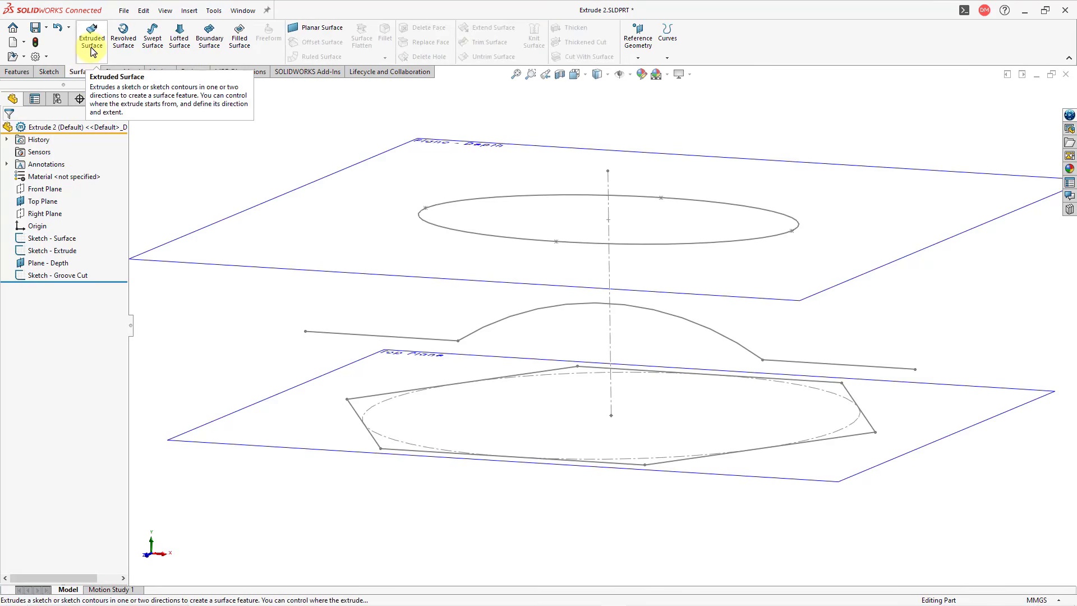
{"action": "left_click", "coordinate": [92, 50]}
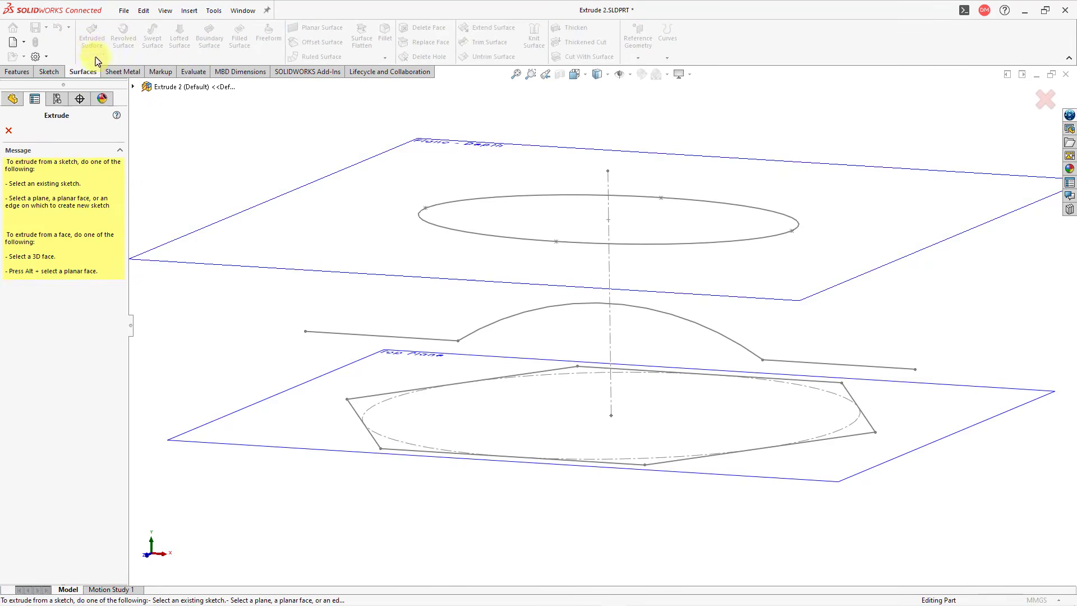
{"action": "left_click", "coordinate": [341, 333]}
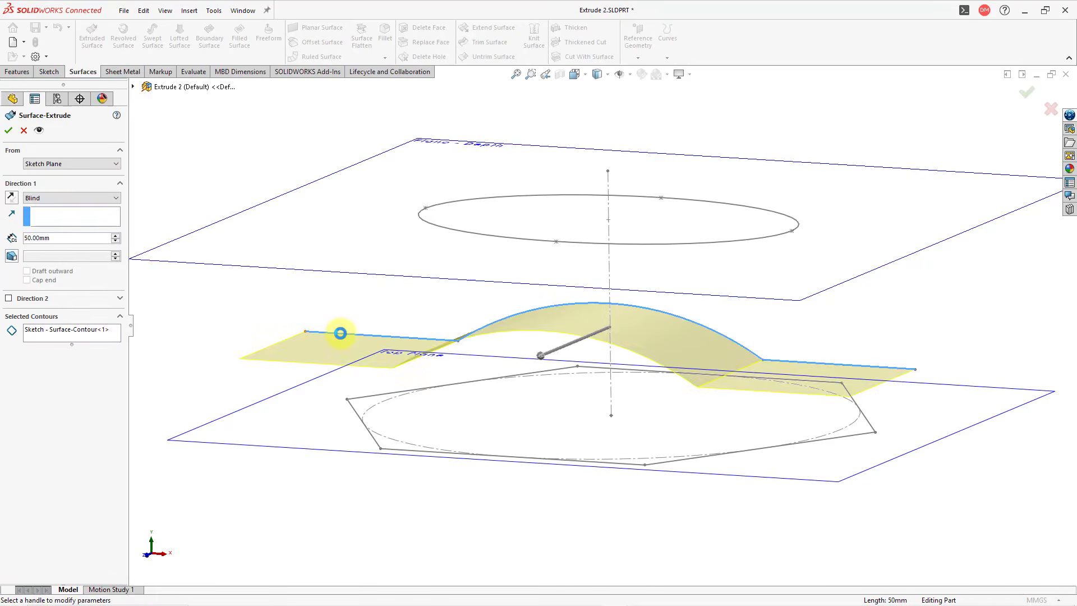
{"action": "middle_click_drag", "start_coordinate": [556, 294], "coordinate": [546, 326]}
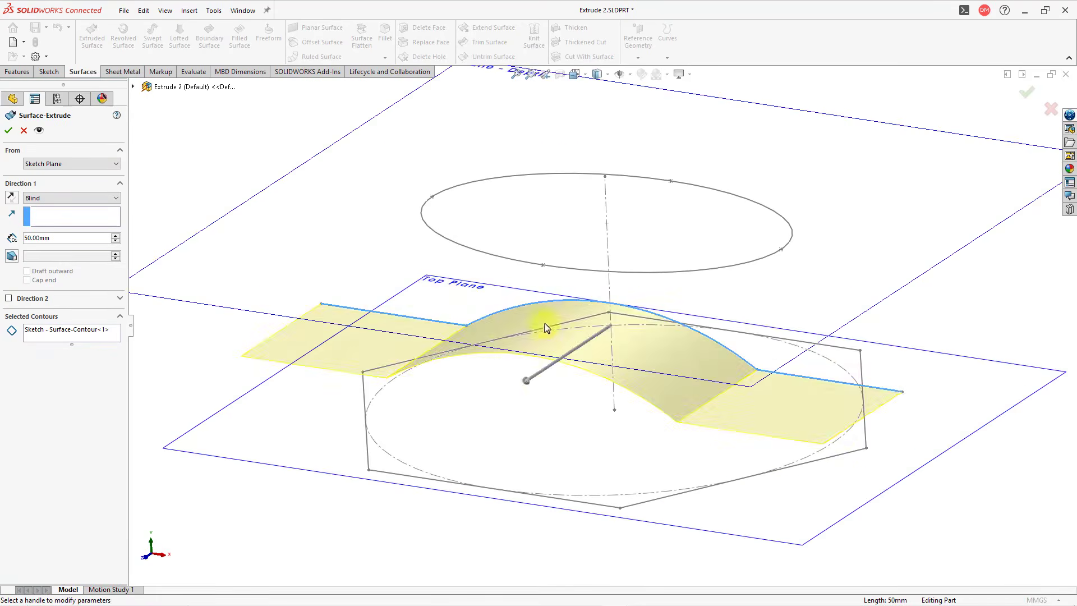
{"action": "left_click", "coordinate": [525, 380]}
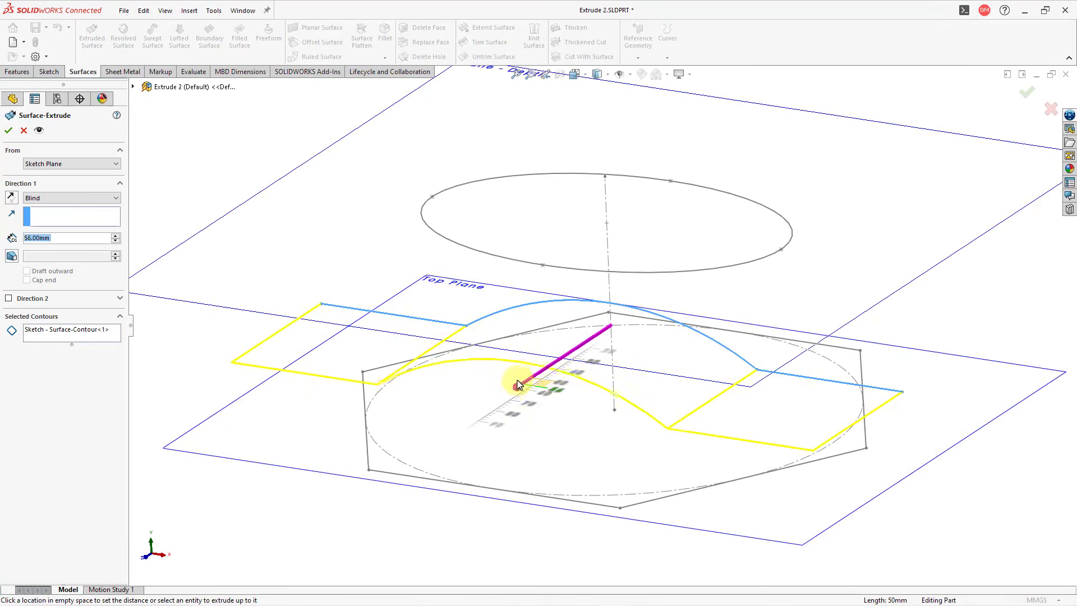
{"action": "left_click", "coordinate": [517, 379]}
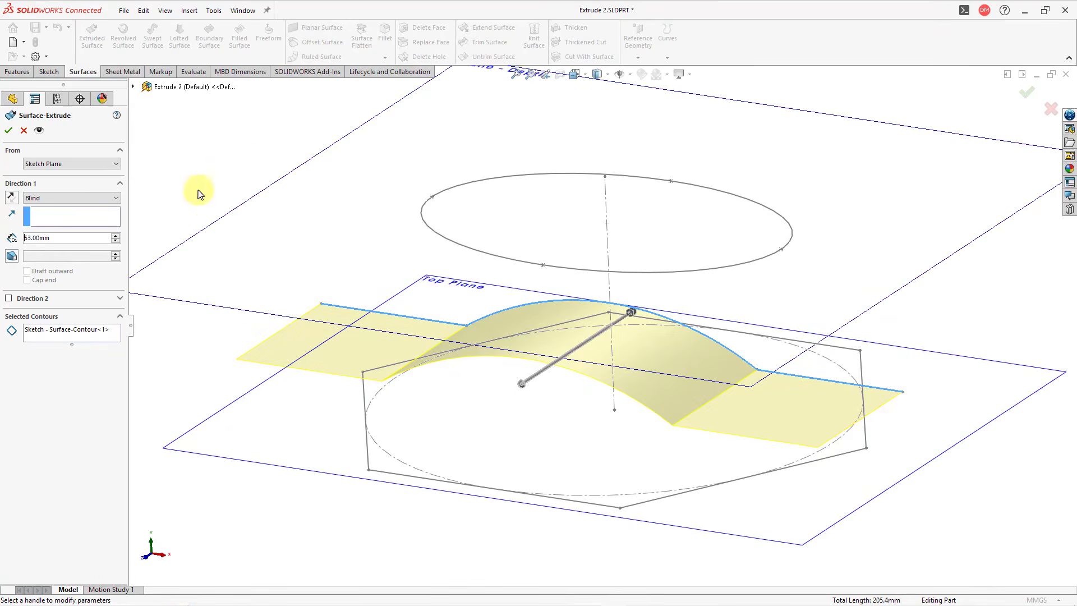
Step: Change the surface extrusion to Mid Plane with a total depth of 200 mm and complete it
{"action": "left_click", "coordinate": [115, 199]}
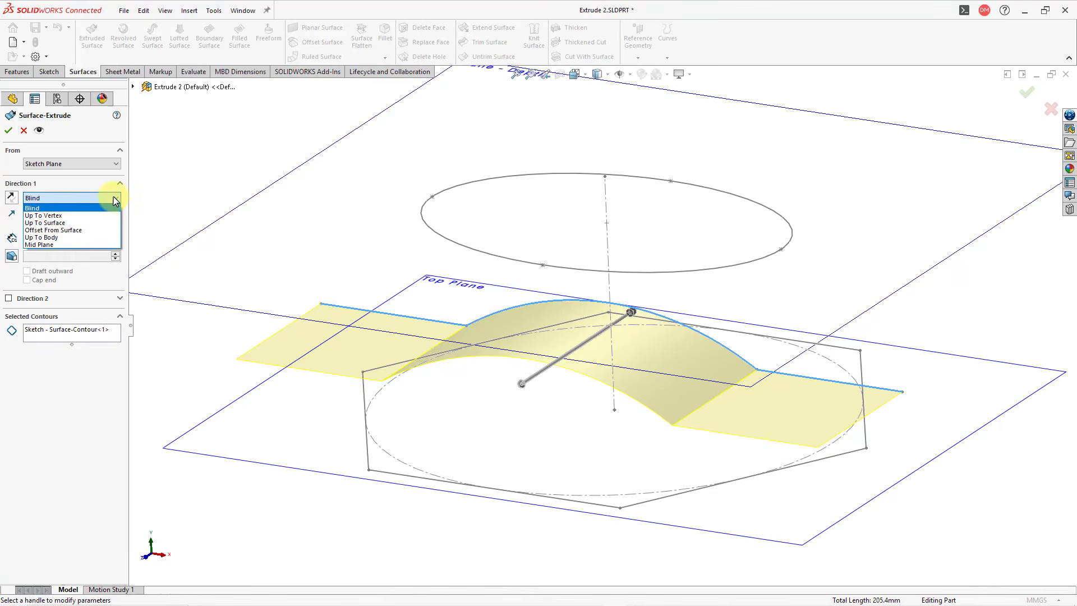
{"action": "left_click", "coordinate": [99, 245]}
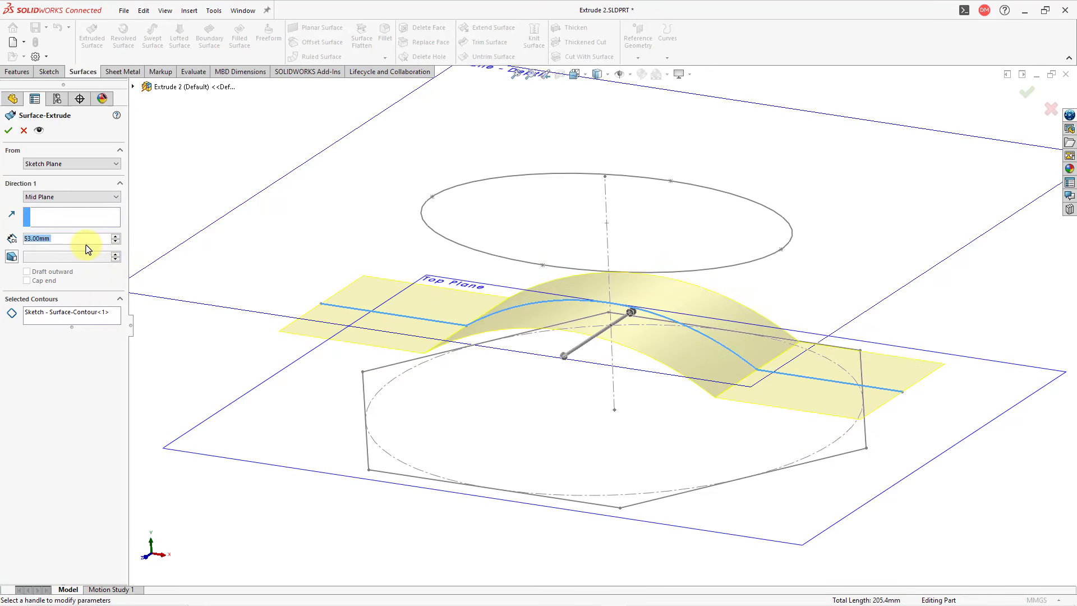
{"action": "type", "text": "200"}
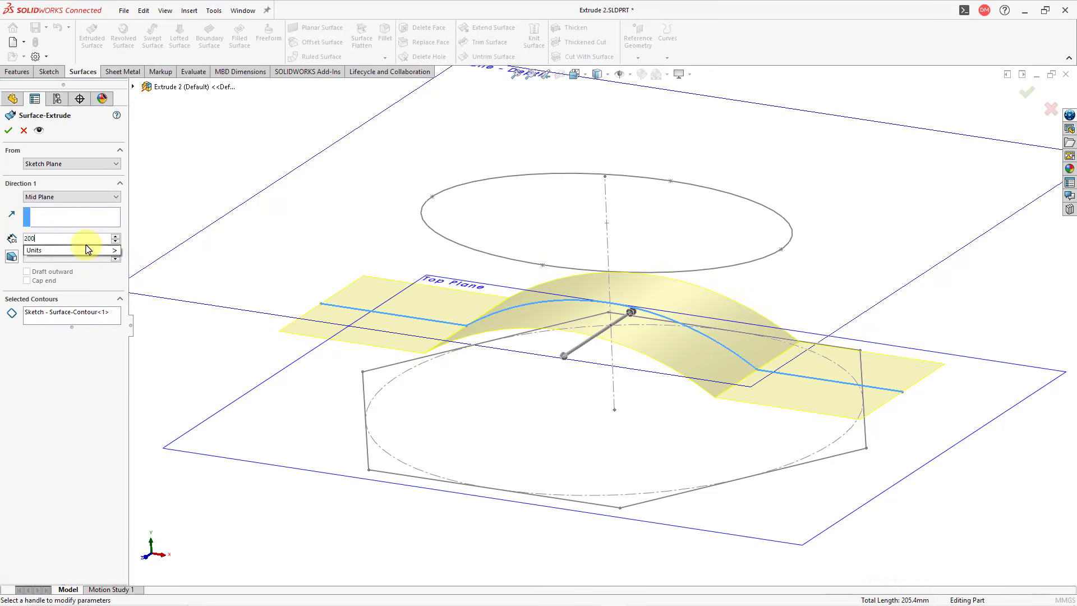
{"action": "key", "text": "Return"}
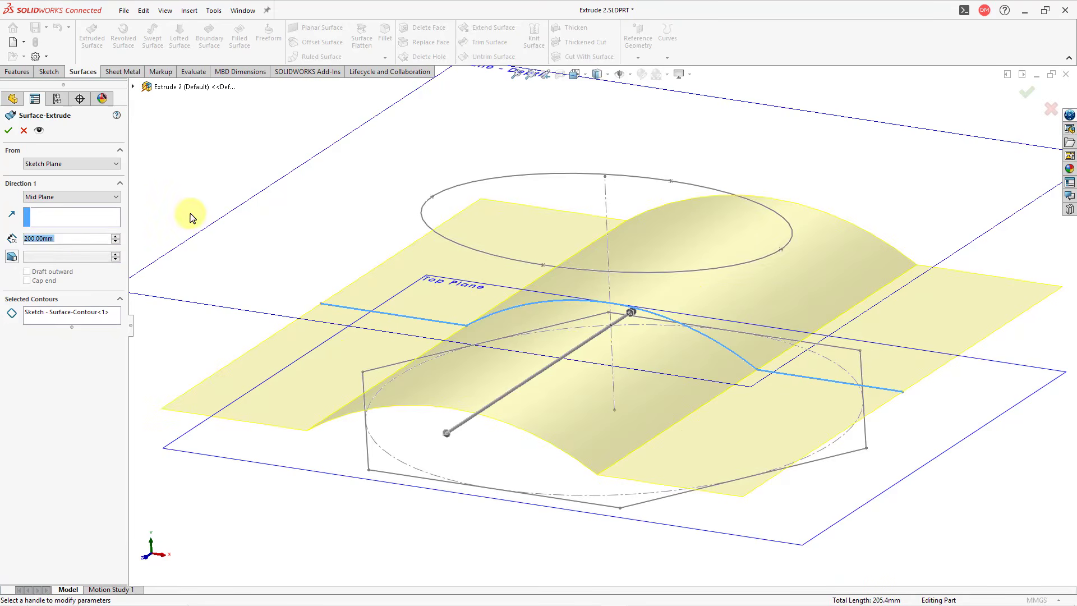
{"action": "left_click", "coordinate": [9, 131]}
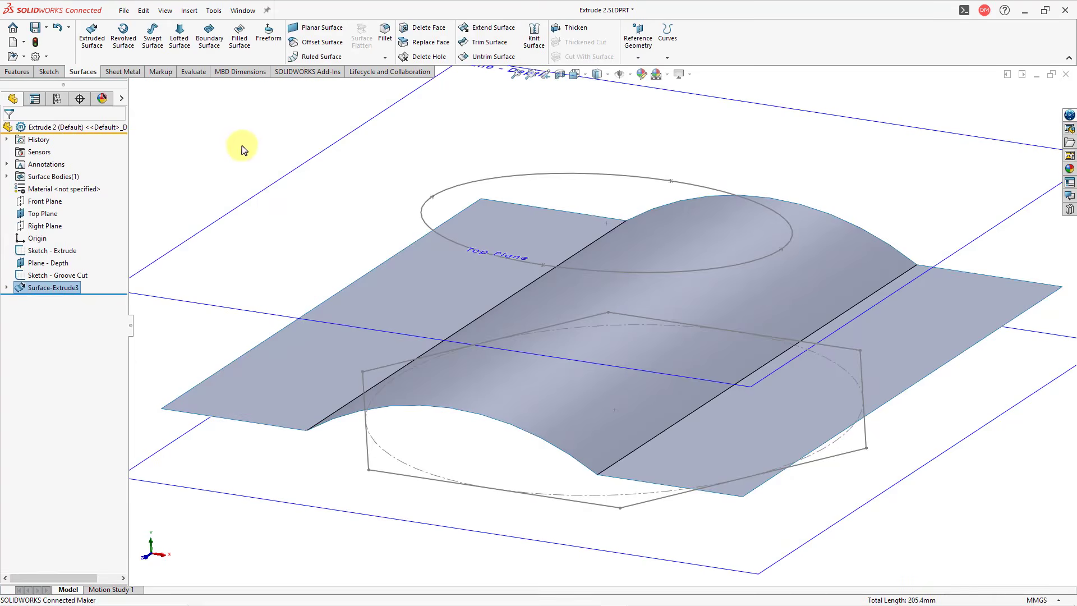
Step: Start a solid boss extrusion from the hexagonal Sketch - Extrude with a blind depth of 84 mm
{"action": "key", "text": "f"}
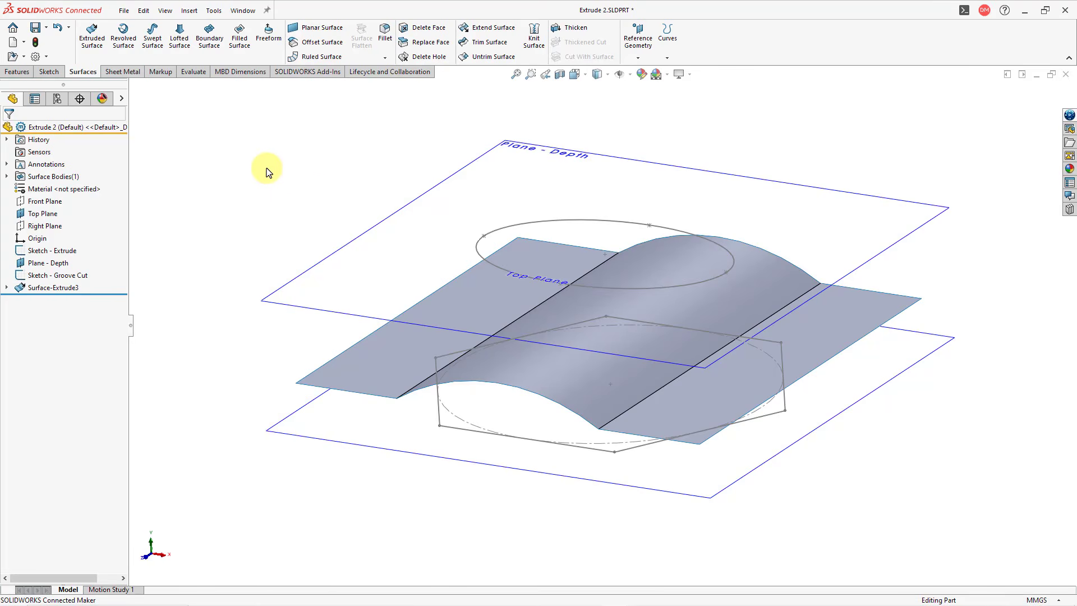
{"action": "left_click", "coordinate": [19, 72]}
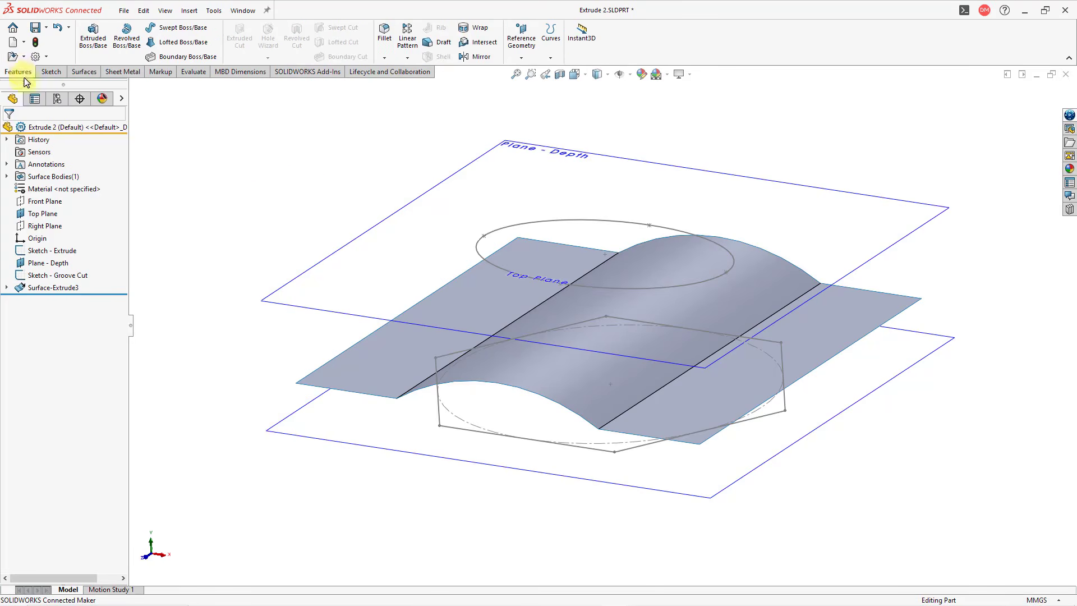
{"action": "left_click", "coordinate": [92, 50]}
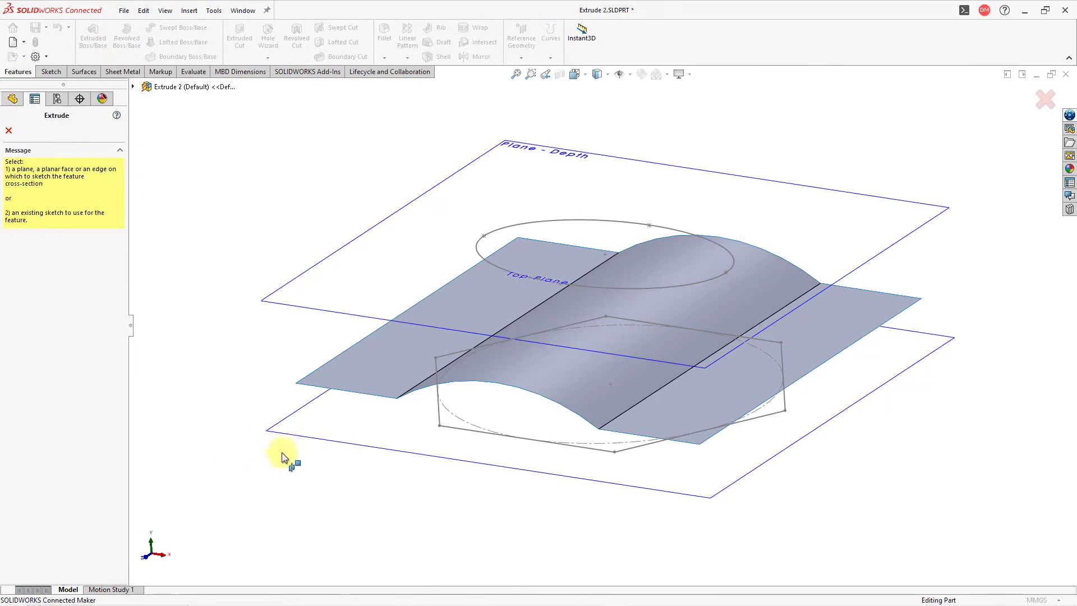
{"action": "left_click", "coordinate": [452, 431]}
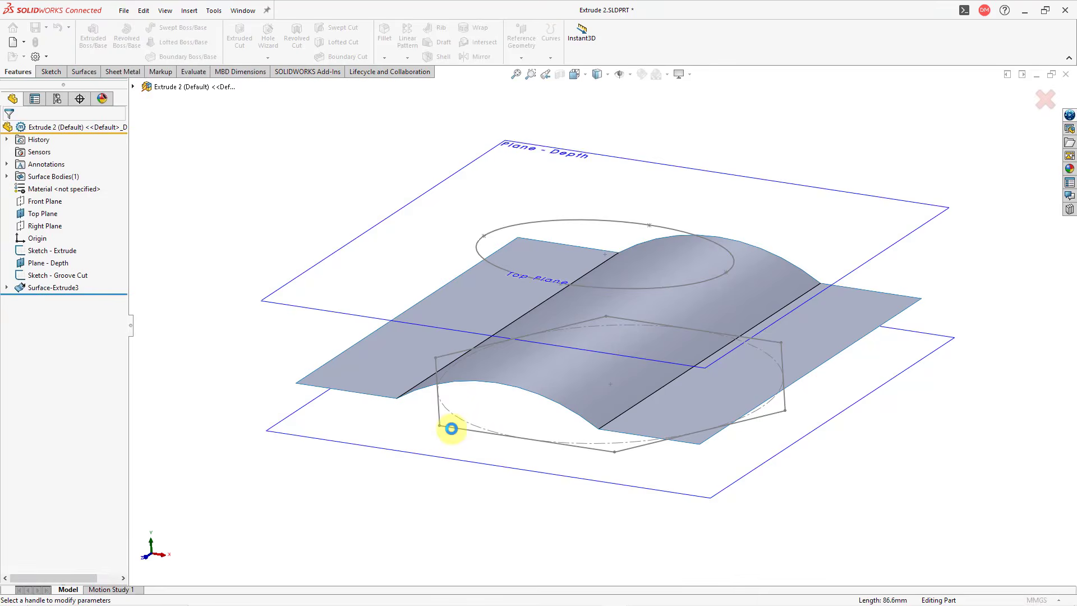
{"action": "key", "text": "f"}
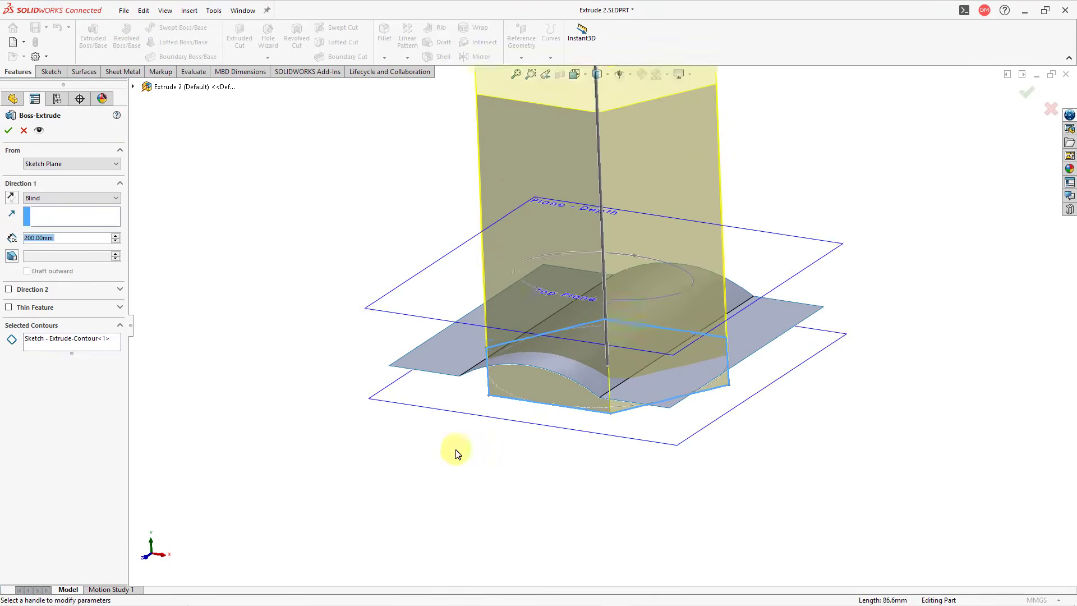
{"action": "left_click", "coordinate": [597, 136]}
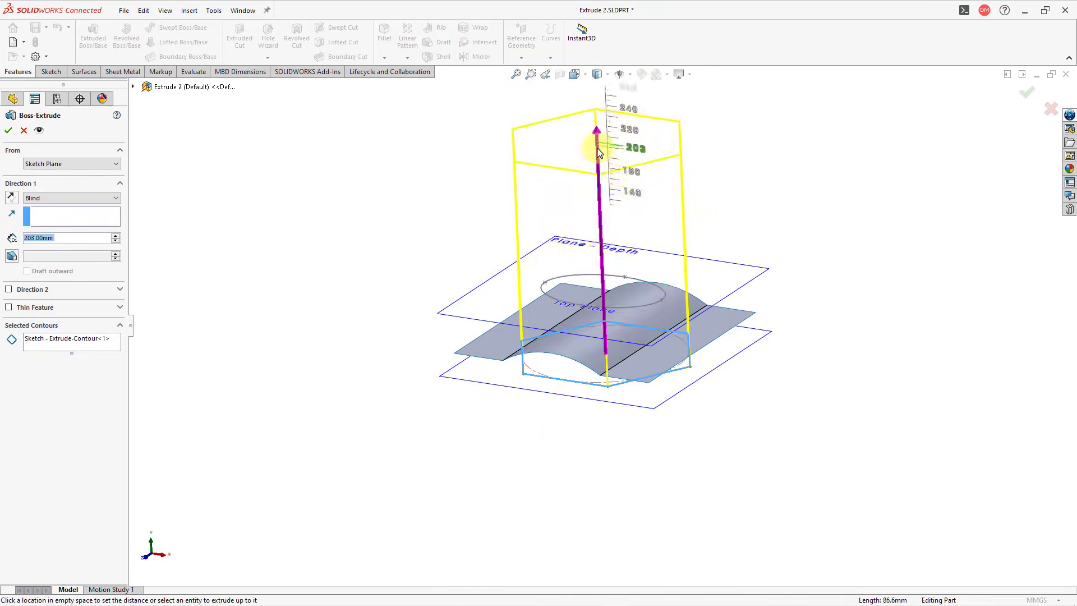
{"action": "left_click", "coordinate": [599, 303]}
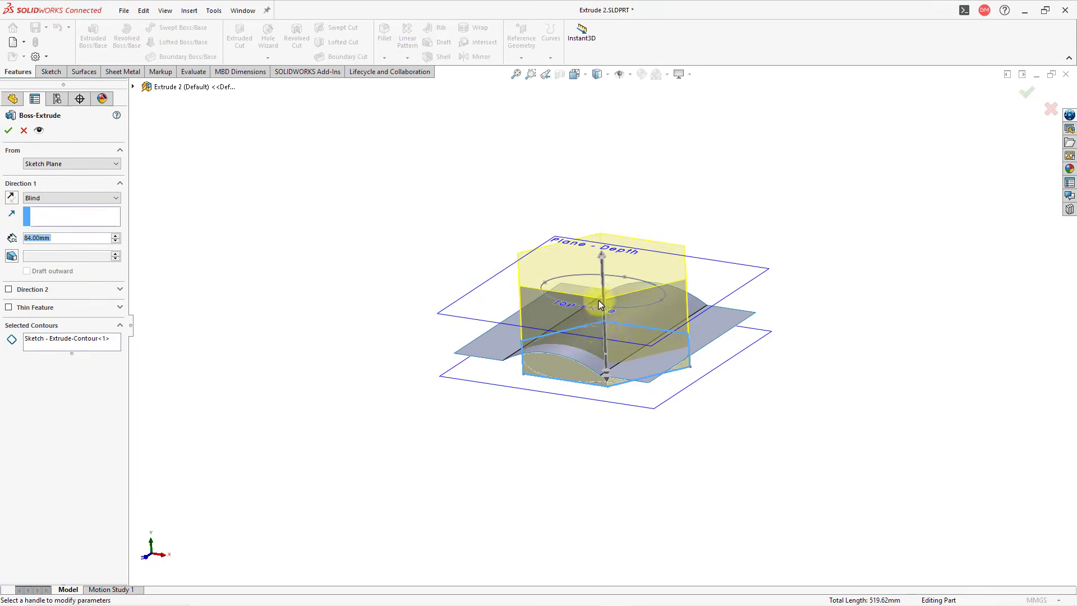
{"action": "scroll", "coordinate": [598, 302], "scroll_direction": "down", "scroll_amount": 2}
{"action": "middle_click_drag", "start_coordinate": [593, 314], "coordinate": [599, 299]}
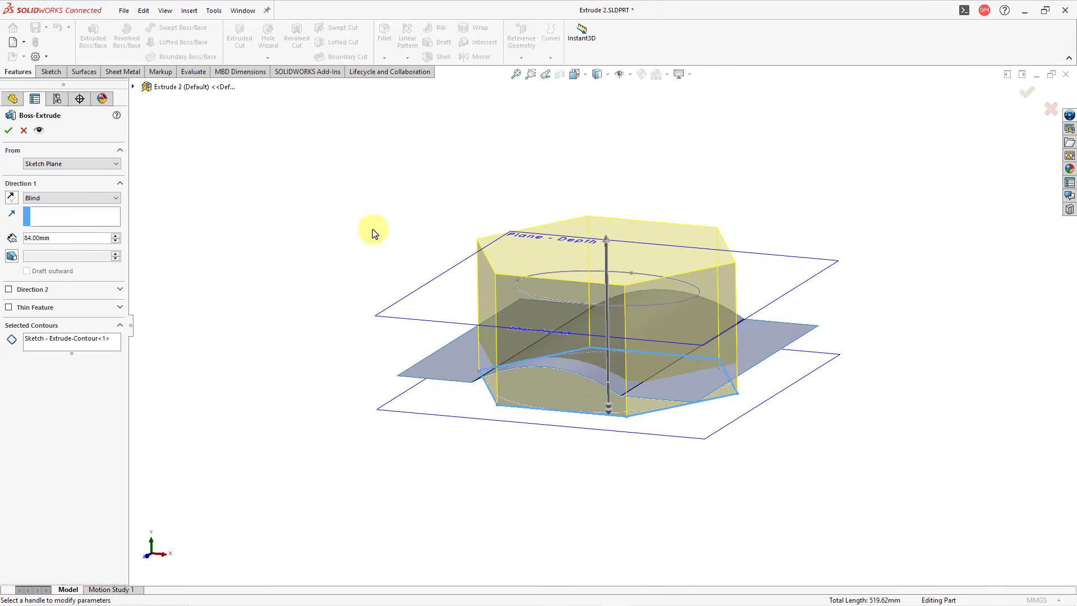
Step: Set the boss extrusion's end condition to Up To Surface, terminate it at the arched surface, and complete it
{"action": "left_click", "coordinate": [100, 200]}
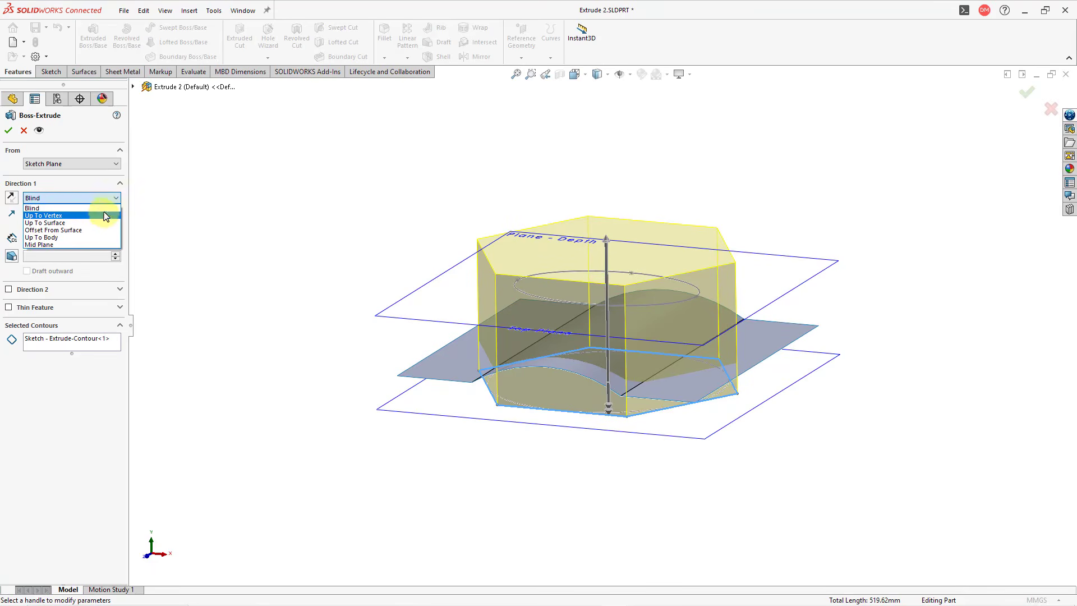
{"action": "left_click", "coordinate": [105, 222]}
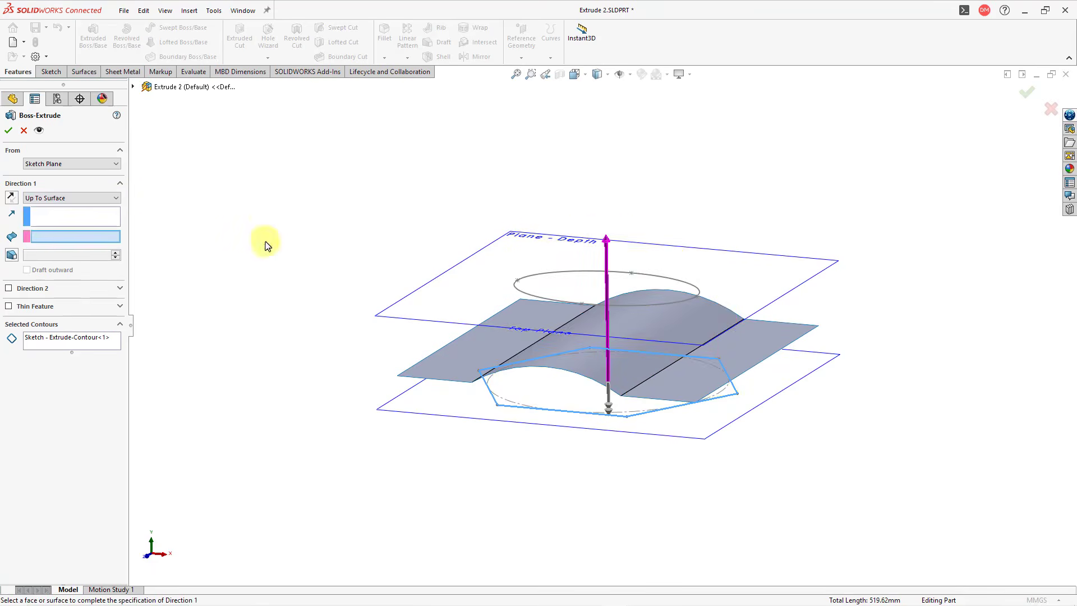
{"action": "left_click", "coordinate": [470, 343]}
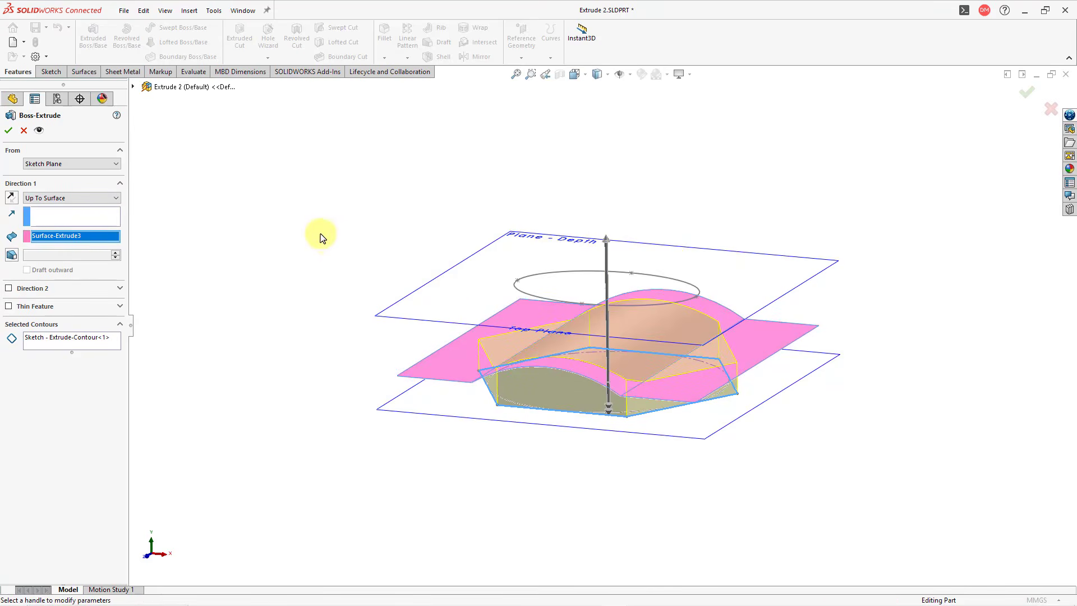
{"action": "left_click", "coordinate": [8, 130]}
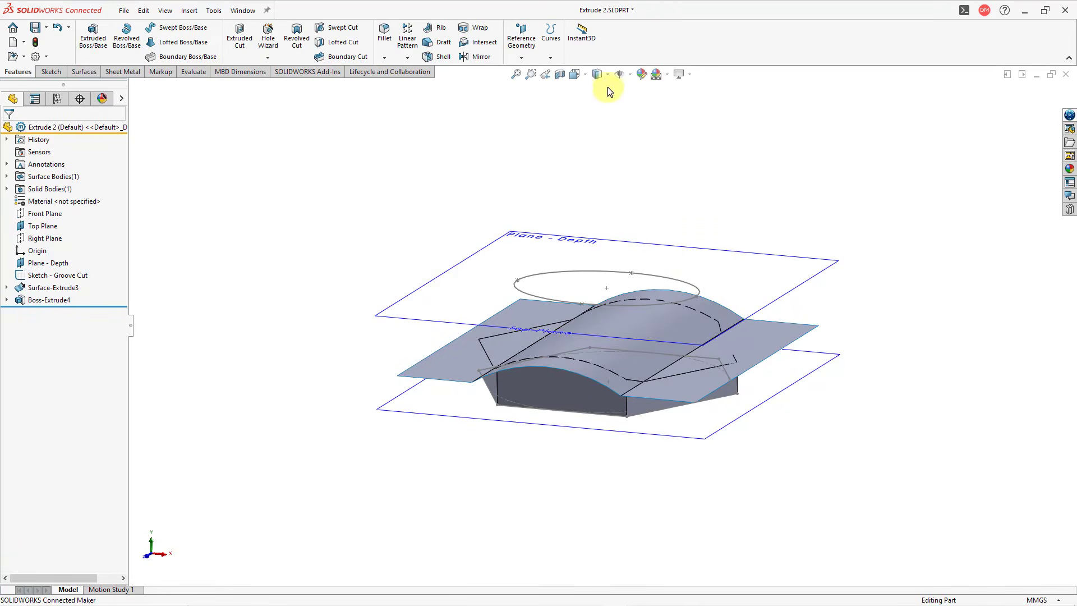
Step: Hide the reference planes in the model view
{"action": "left_click", "coordinate": [630, 75]}
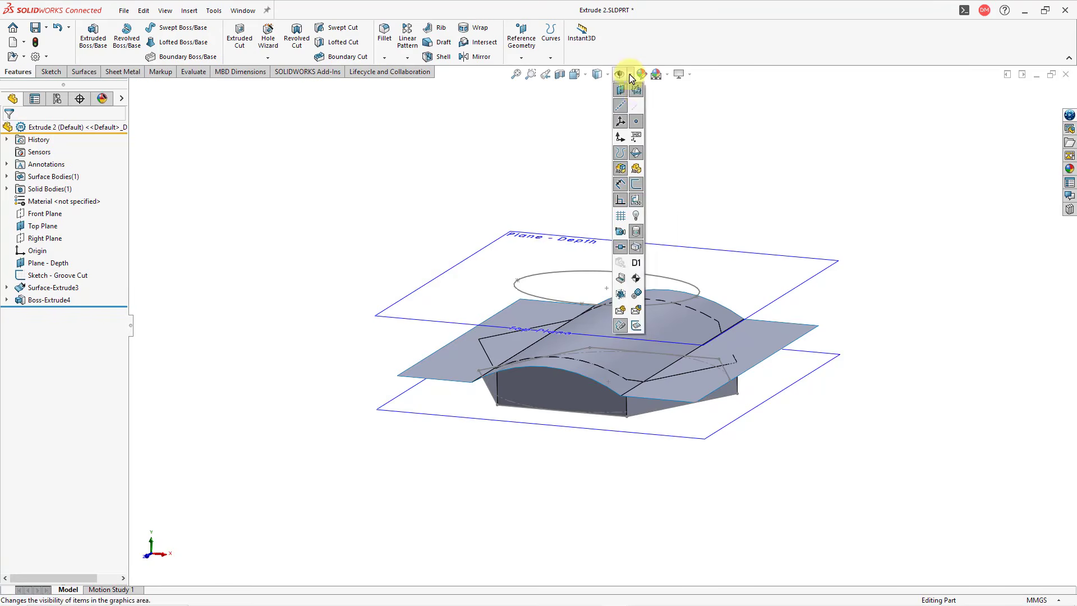
{"action": "left_click", "coordinate": [636, 92]}
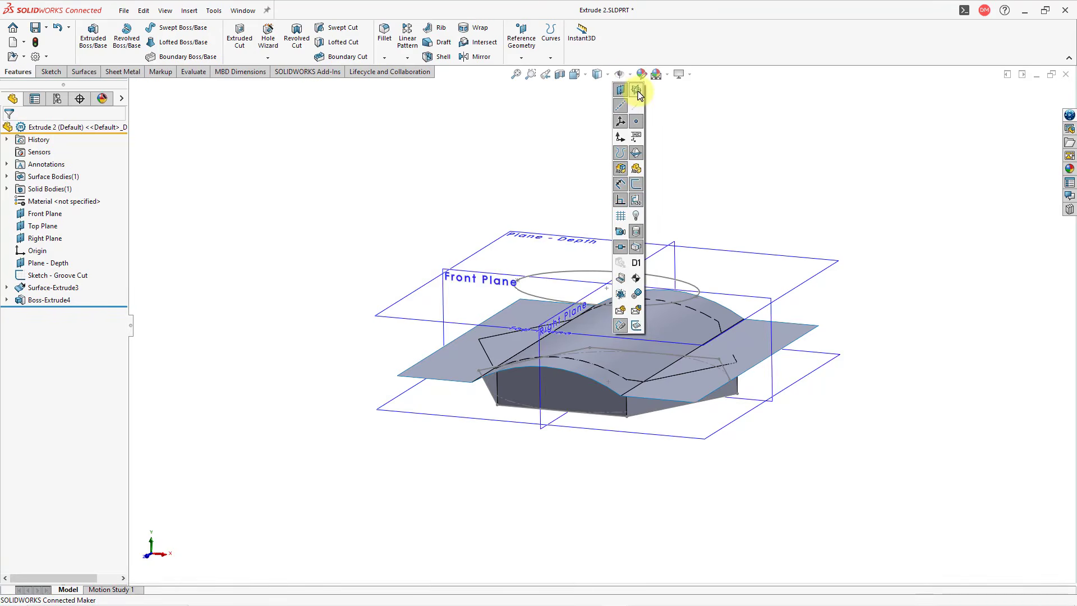
{"action": "left_click", "coordinate": [637, 92]}
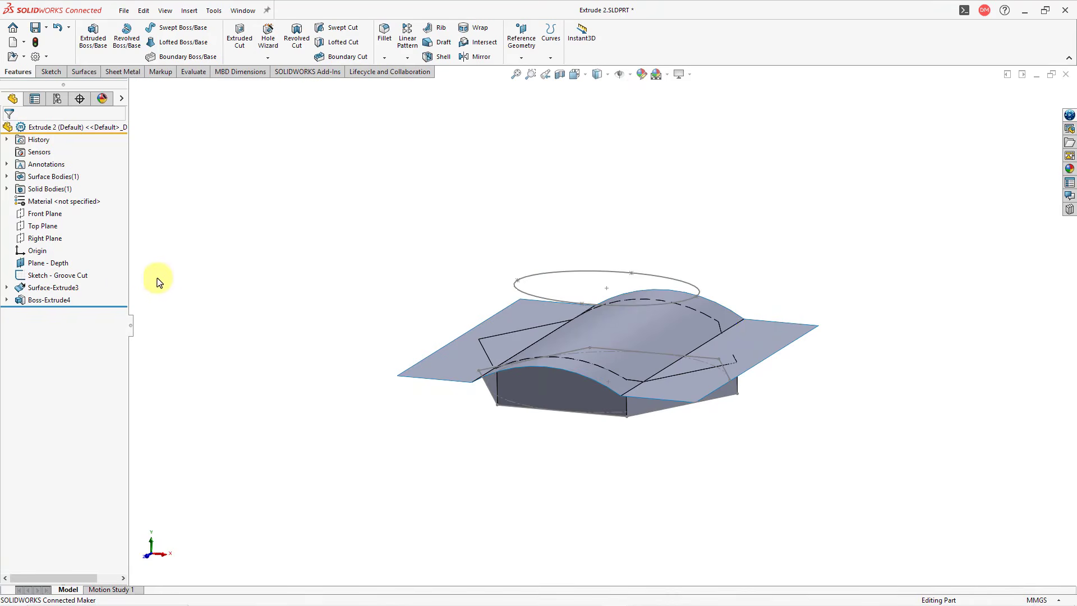
Step: Hide the arched extruded surface so only the solid boss and sketches are shown
{"action": "right_click", "coordinate": [71, 292]}
{"action": "left_click", "coordinate": [84, 273]}
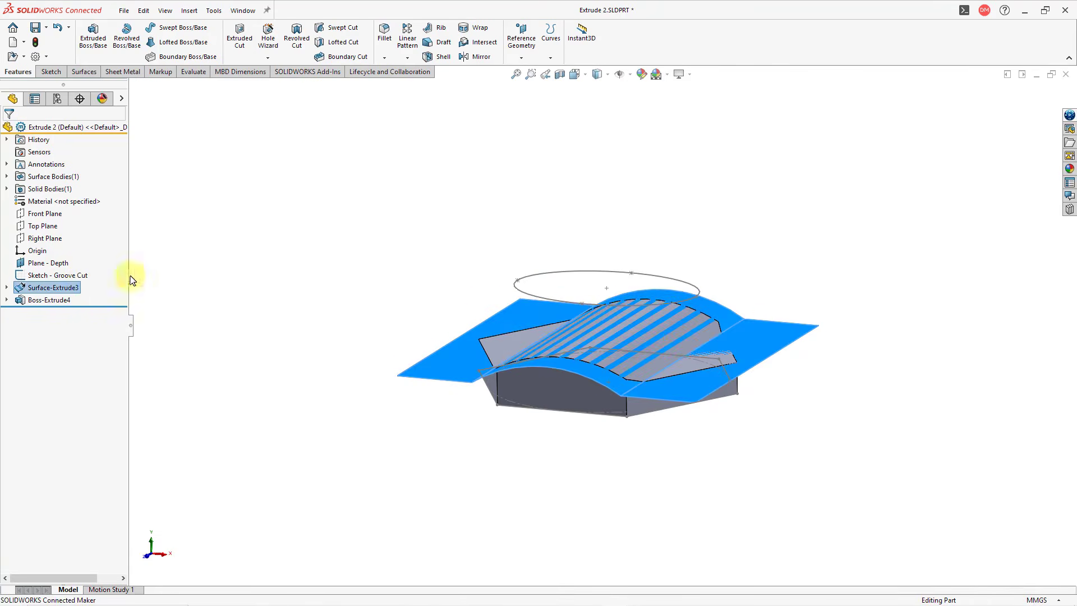
{"action": "left_click", "coordinate": [311, 277]}
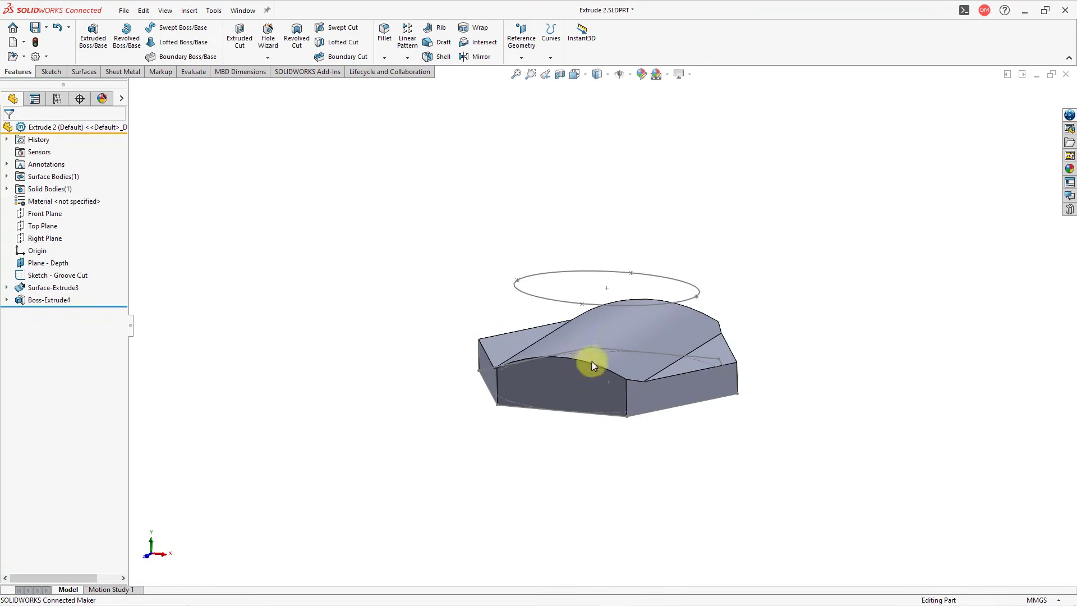
Step: Delete the hexagonal boss extrusion while keeping its sketch
{"action": "mouse_move", "coordinate": [591, 363]}
{"action": "middle_mouse_down"}
{"action": "mouse_move", "coordinate": [574, 327]}
{"action": "mouse_move", "coordinate": [613, 308]}
{"action": "mouse_move", "coordinate": [591, 311]}
{"action": "mouse_move", "coordinate": [581, 346]}
{"action": "mouse_move", "coordinate": [579, 314]}
{"action": "mouse_move", "coordinate": [579, 349]}
{"action": "mouse_move", "coordinate": [570, 342]}
{"action": "mouse_move", "coordinate": [579, 351]}
{"action": "mouse_move", "coordinate": [577, 341]}
{"action": "middle_mouse_up"}
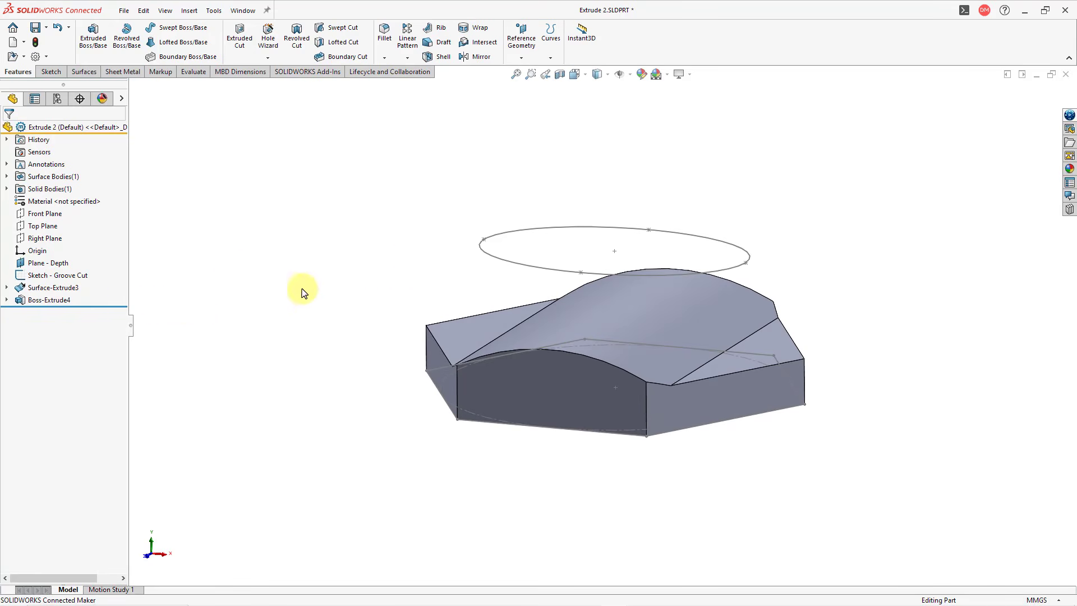
{"action": "right_click", "coordinate": [65, 306]}
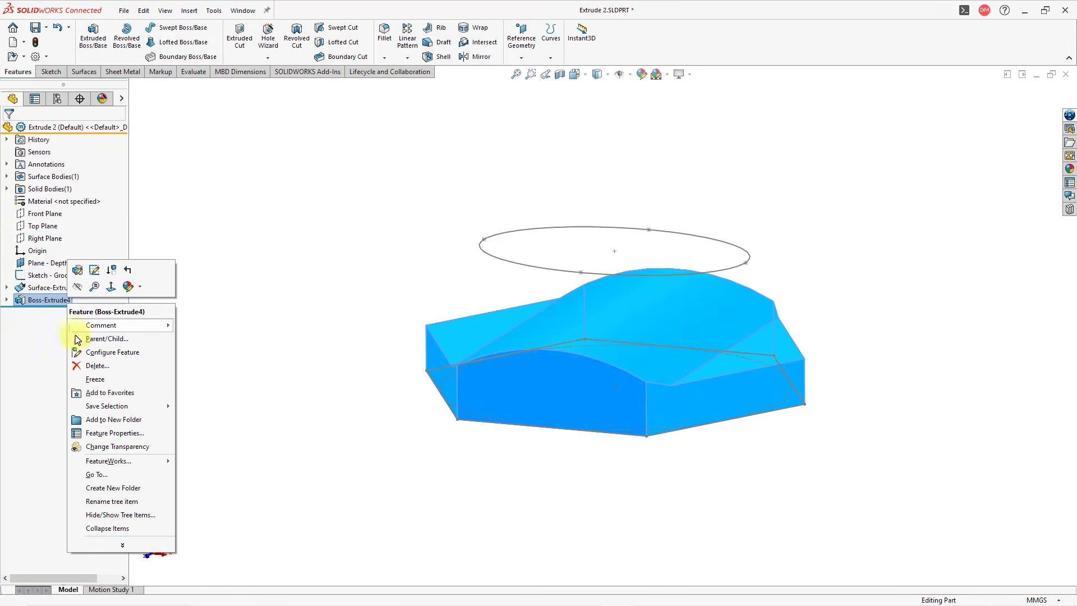
{"action": "left_click", "coordinate": [97, 366]}
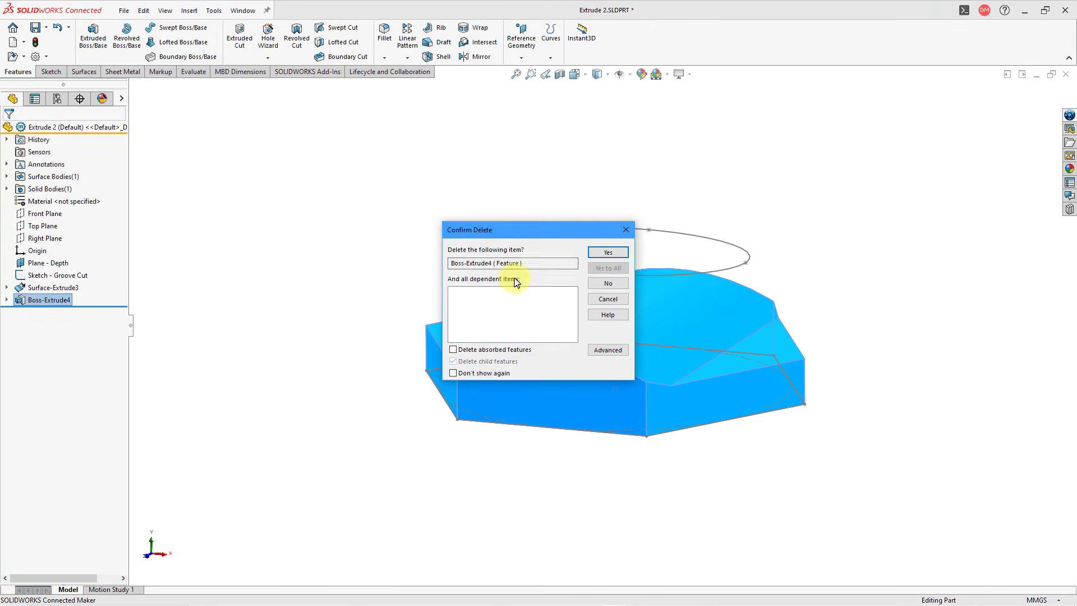
{"action": "left_click", "coordinate": [608, 253]}
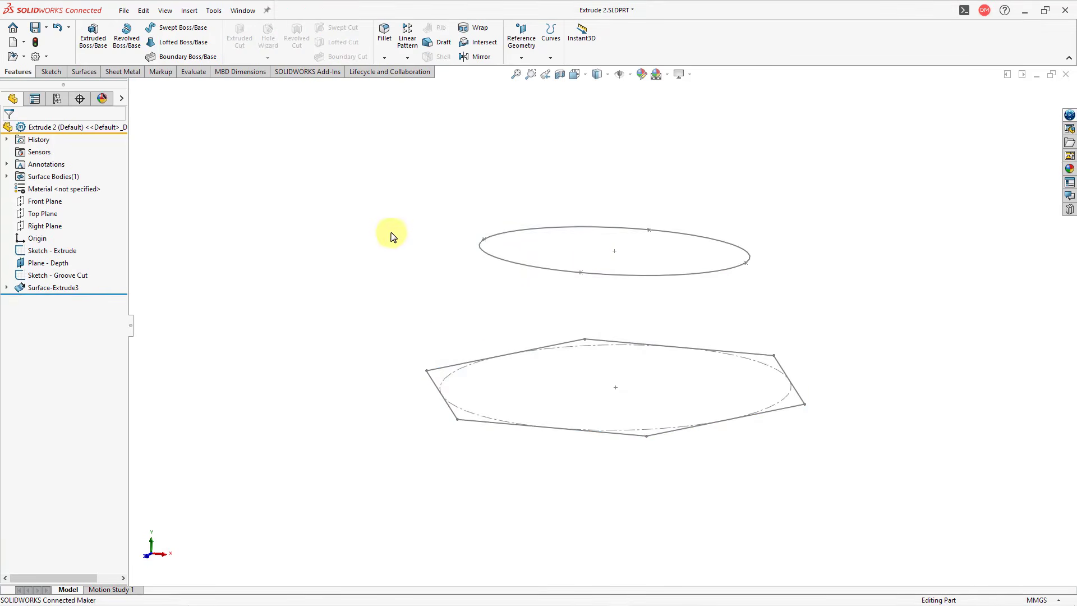
Step: Show the arched extruded surface again above the hexagon sketch
{"action": "right_click", "coordinate": [81, 292]}
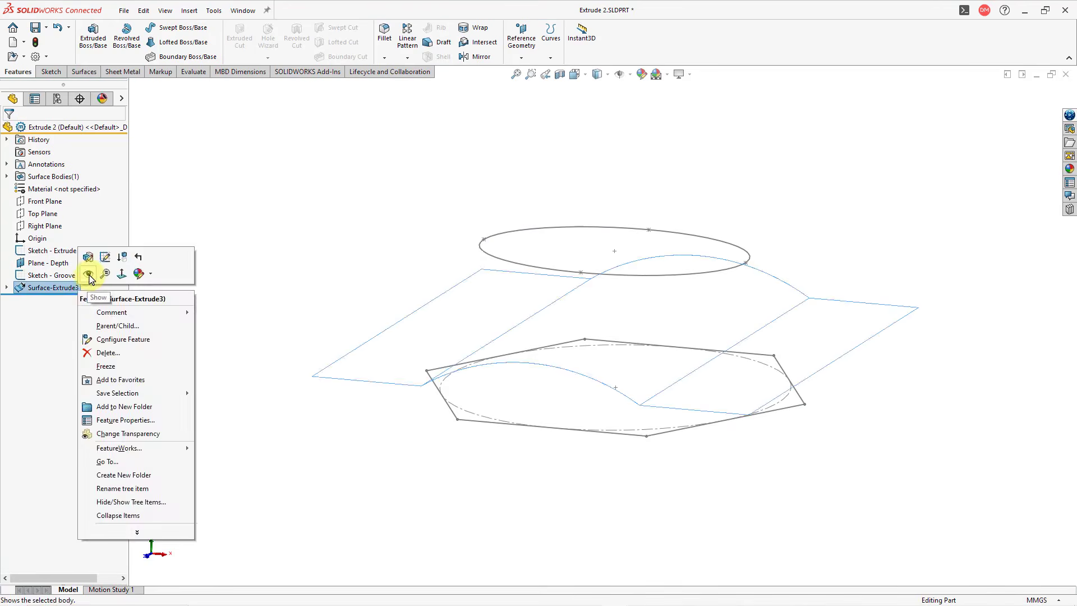
{"action": "left_click", "coordinate": [89, 275]}
{"action": "left_click", "coordinate": [308, 255]}
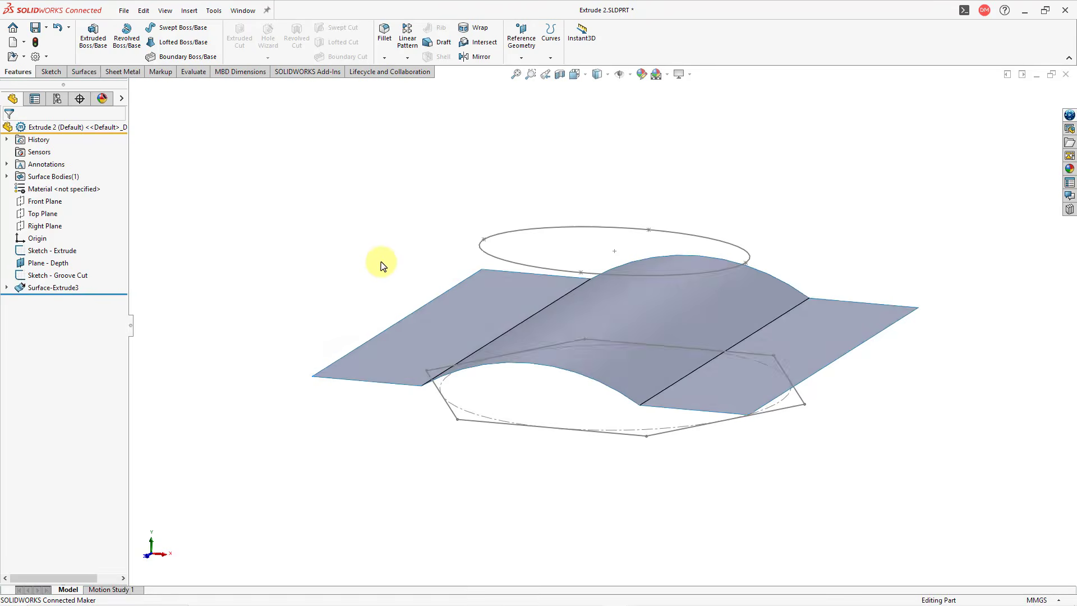
{"action": "mouse_move", "coordinate": [381, 261]}
{"action": "middle_mouse_down"}
{"action": "mouse_move", "coordinate": [378, 230]}
{"action": "mouse_move", "coordinate": [392, 235]}
{"action": "mouse_move", "coordinate": [376, 241]}
{"action": "middle_mouse_up"}
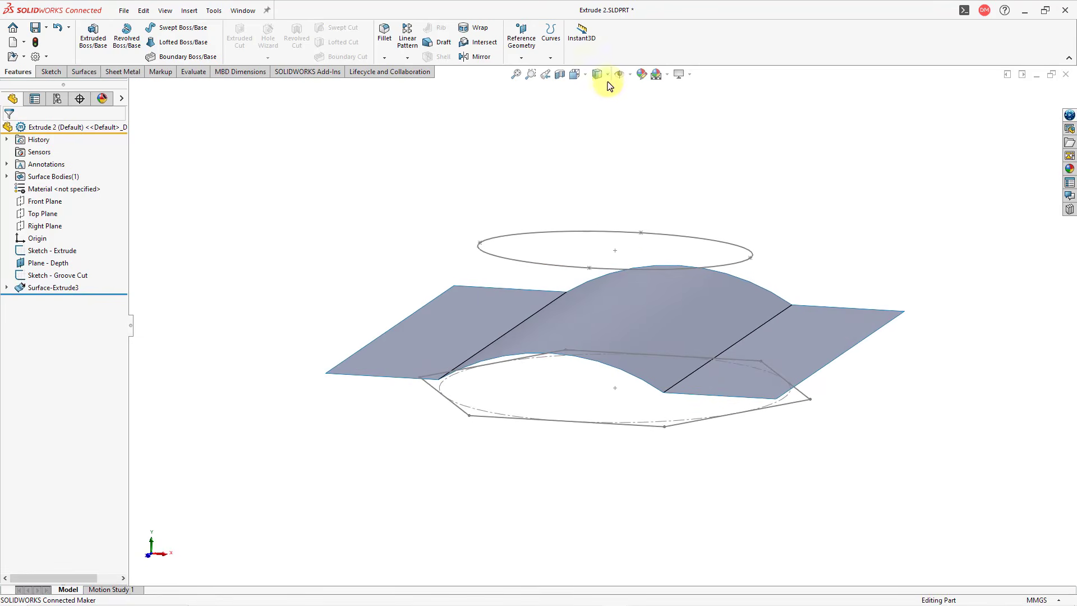
Step: Show the reference planes and set up a boss extrusion of the hexagon sketch Up To Surface, ending at Plane - Depth
{"action": "left_click", "coordinate": [630, 74]}
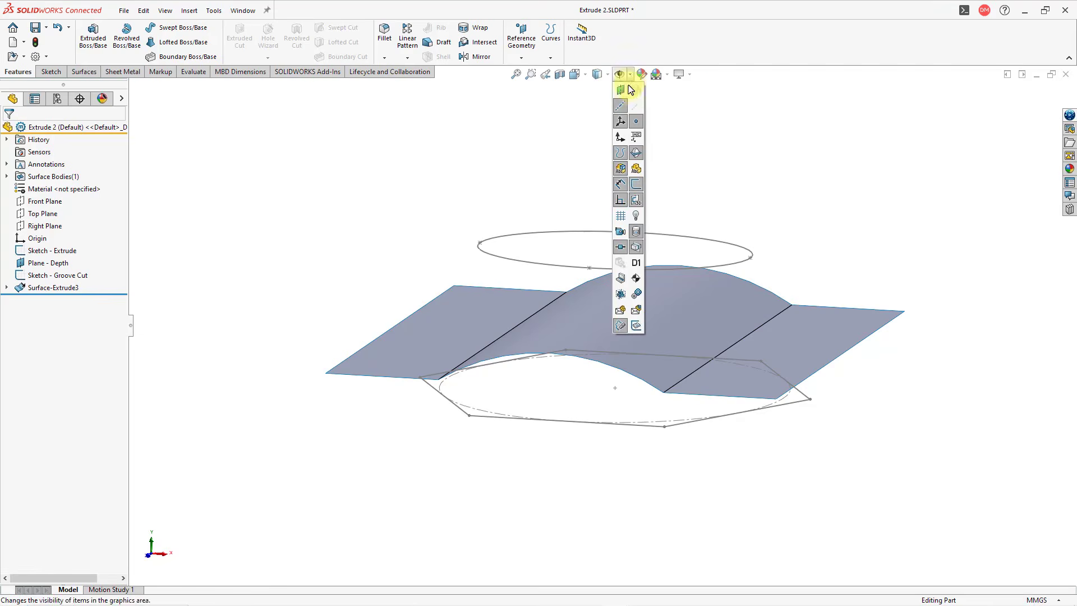
{"action": "left_click", "coordinate": [629, 87]}
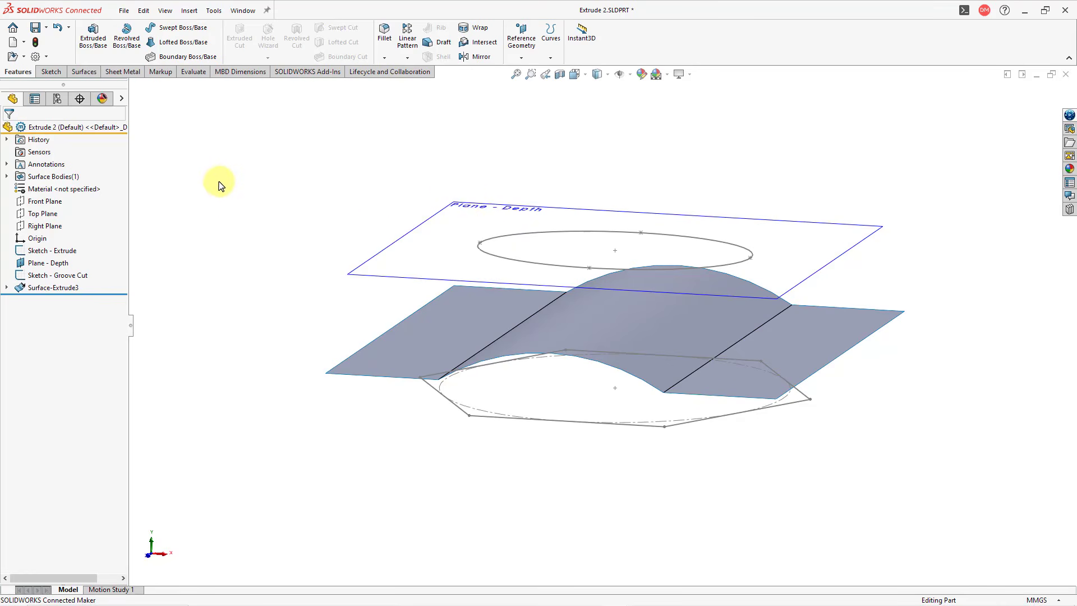
{"action": "left_click", "coordinate": [103, 49]}
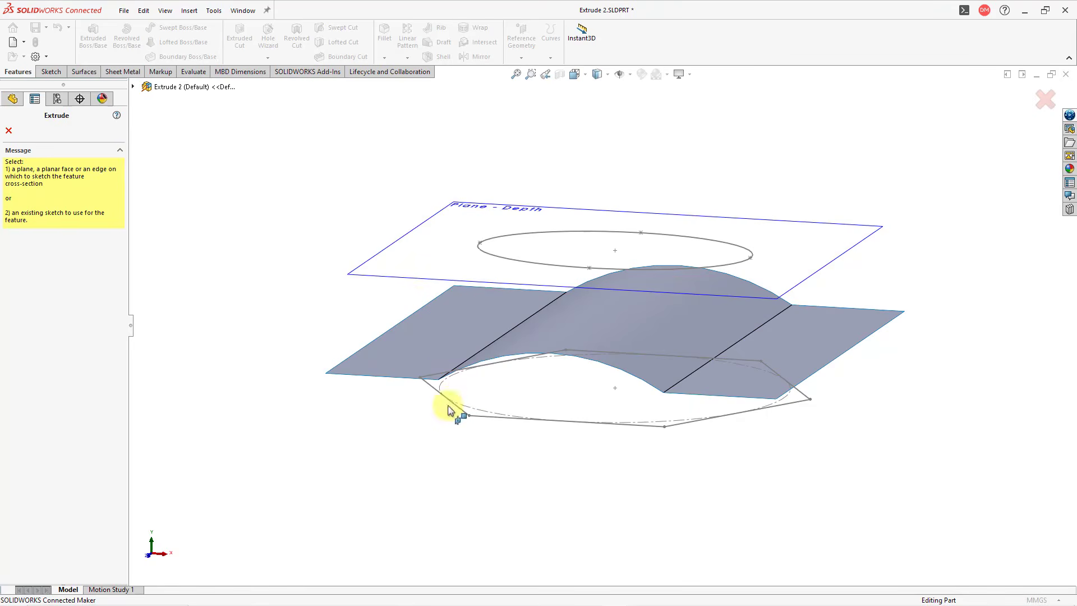
{"action": "left_click", "coordinate": [435, 392]}
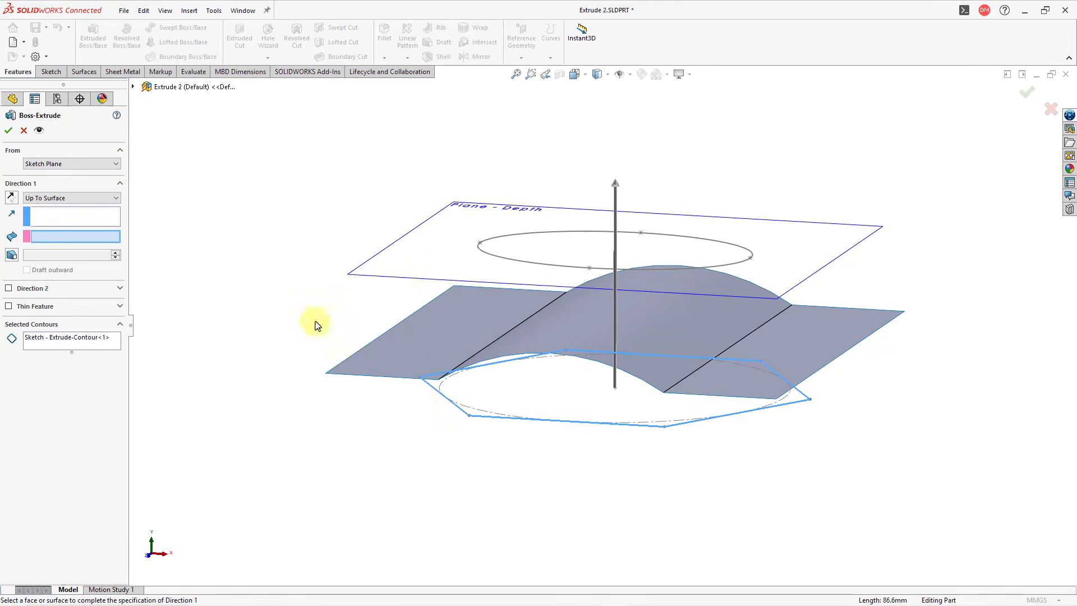
{"action": "left_click", "coordinate": [86, 198]}
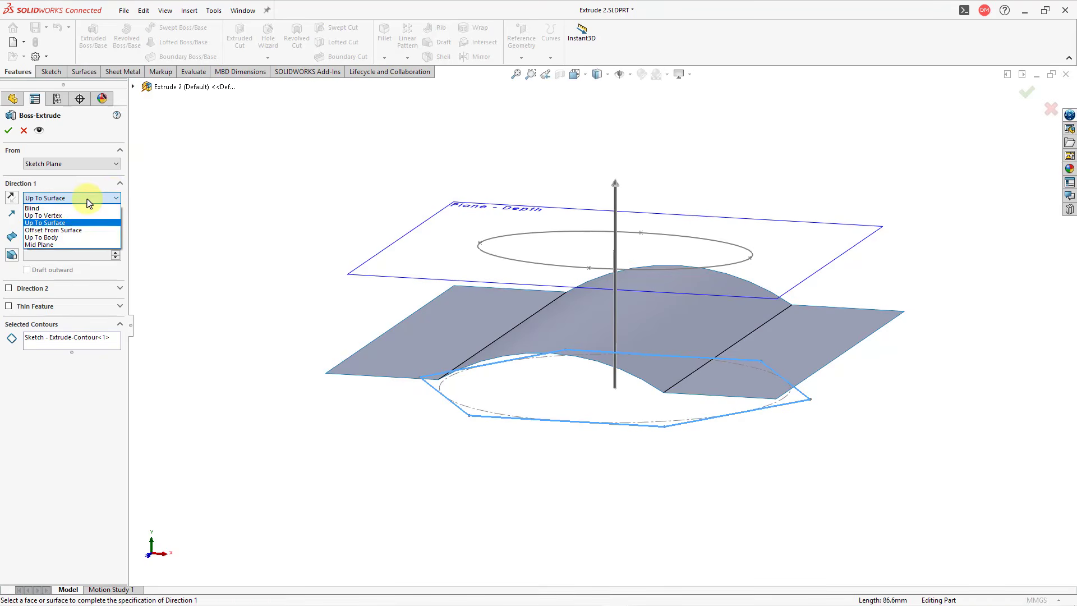
{"action": "left_click", "coordinate": [67, 225]}
{"action": "left_click", "coordinate": [399, 240]}
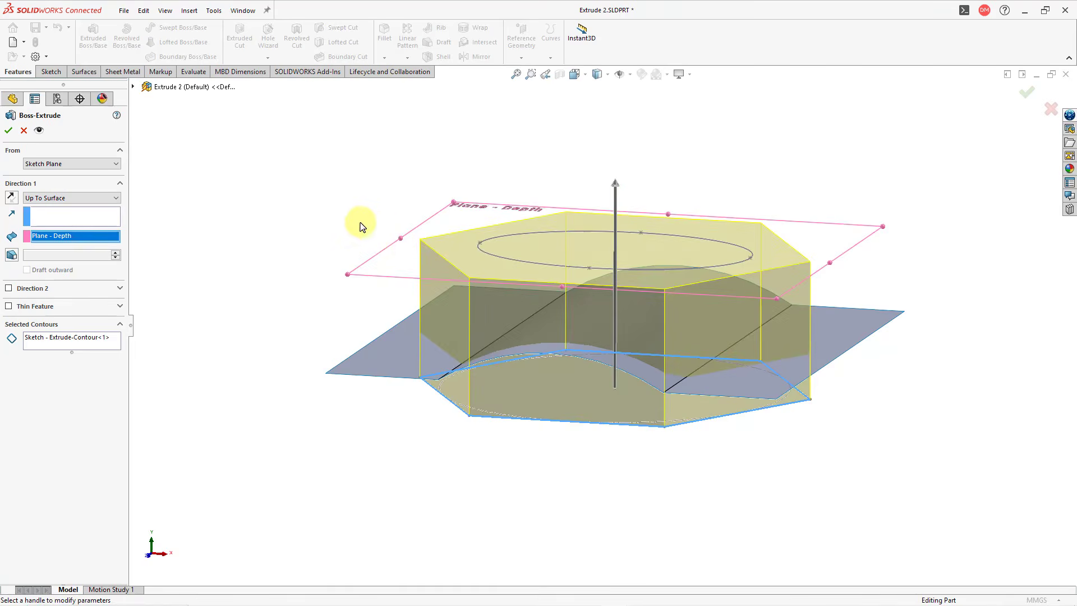
{"action": "middle_click_drag", "start_coordinate": [374, 199], "coordinate": [352, 203]}
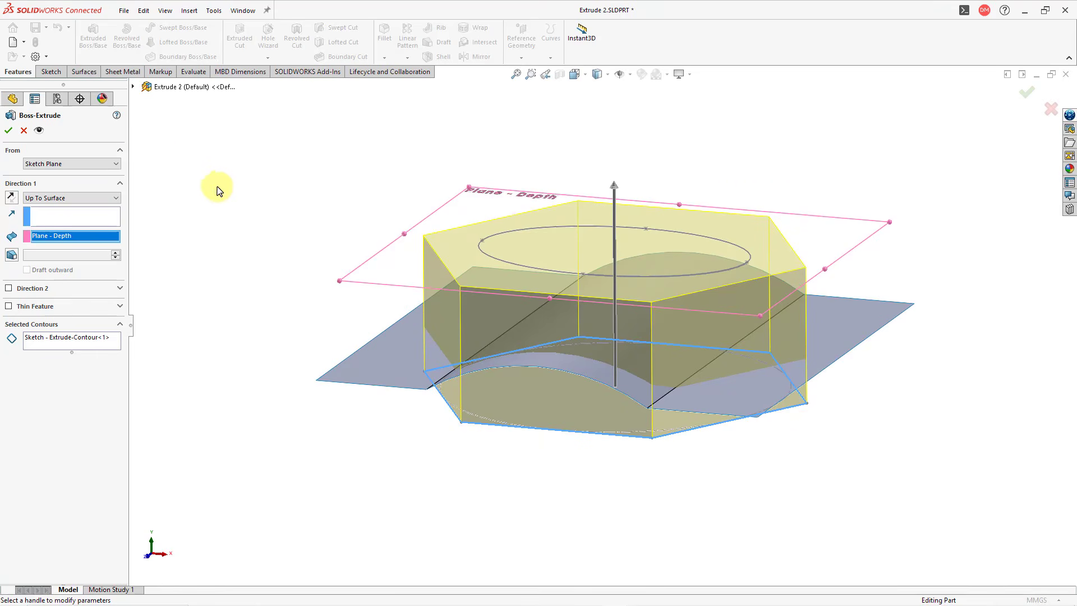
Step: Start the hexagonal extrusion from the arched extruded surface using the Surface/Face/Plane condition, and accept the boss
{"action": "left_click", "coordinate": [96, 166]}
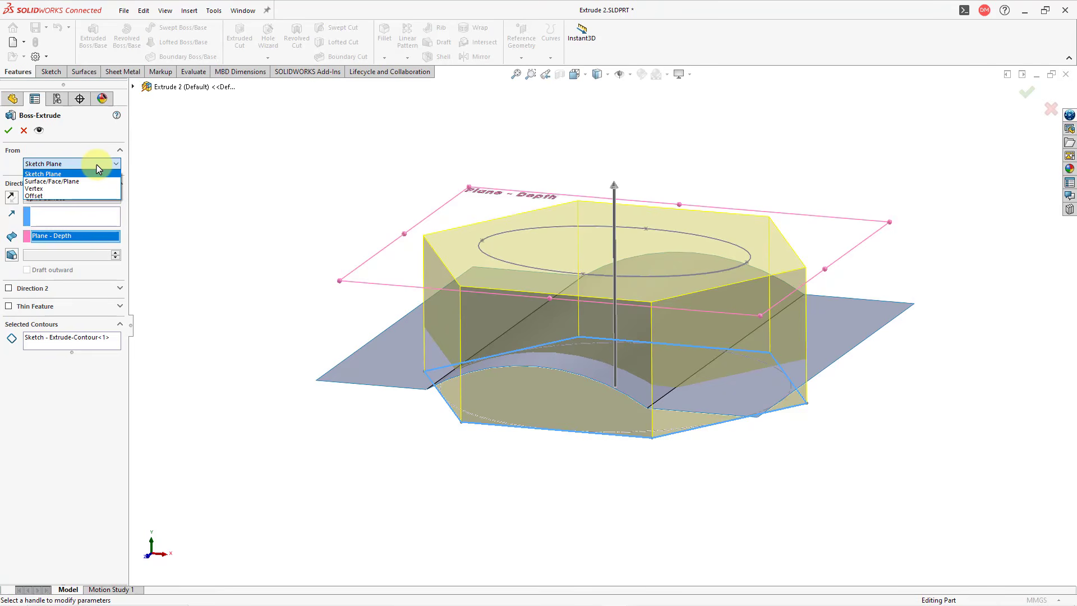
{"action": "left_click", "coordinate": [65, 180]}
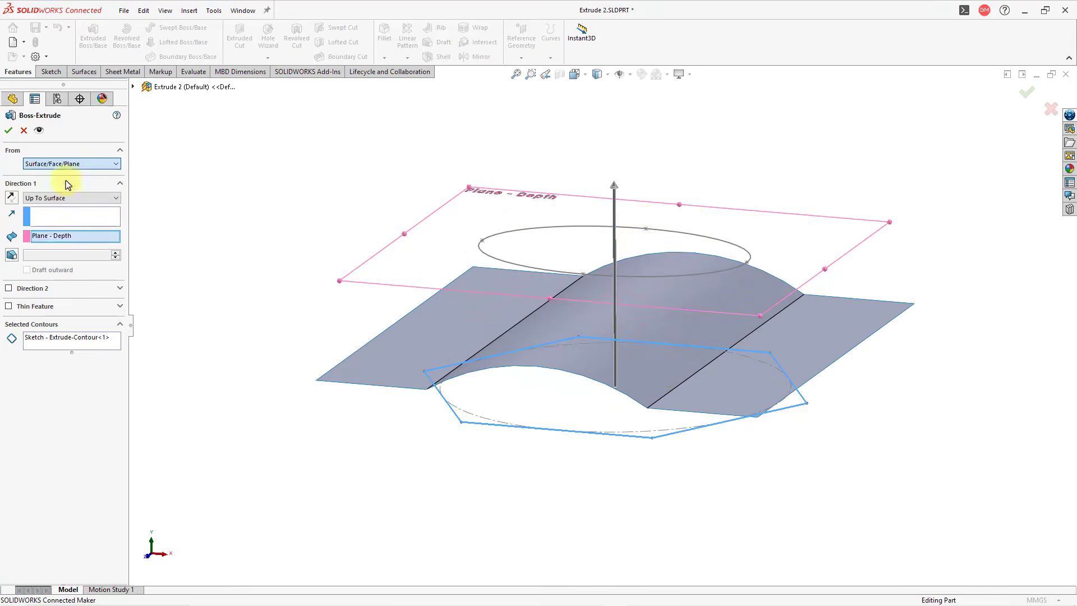
{"action": "left_click", "coordinate": [392, 359]}
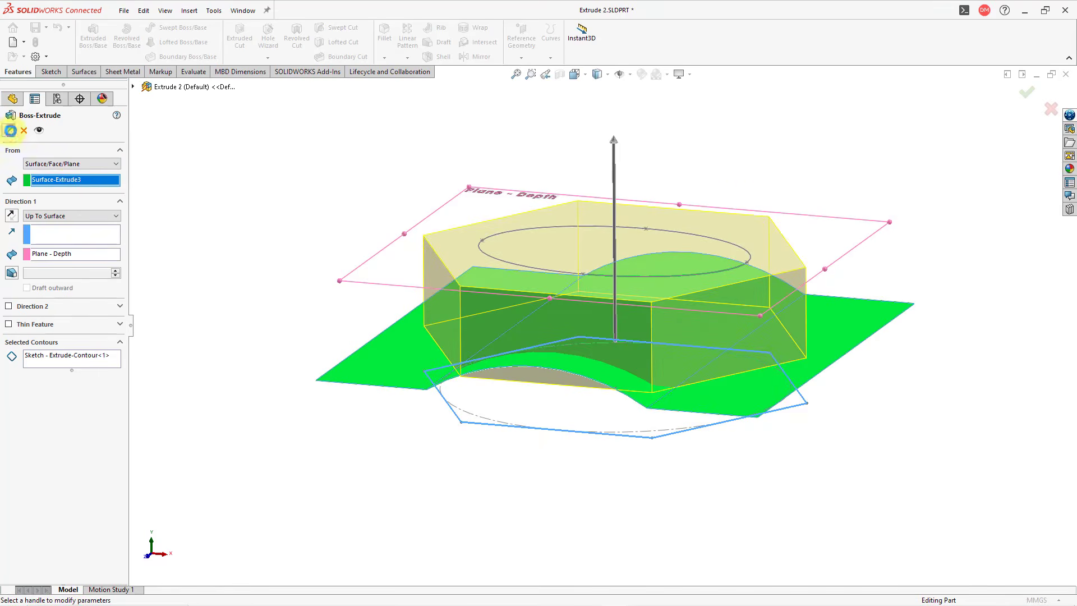
{"action": "left_click", "coordinate": [9, 130]}
{"action": "left_click", "coordinate": [293, 226]}
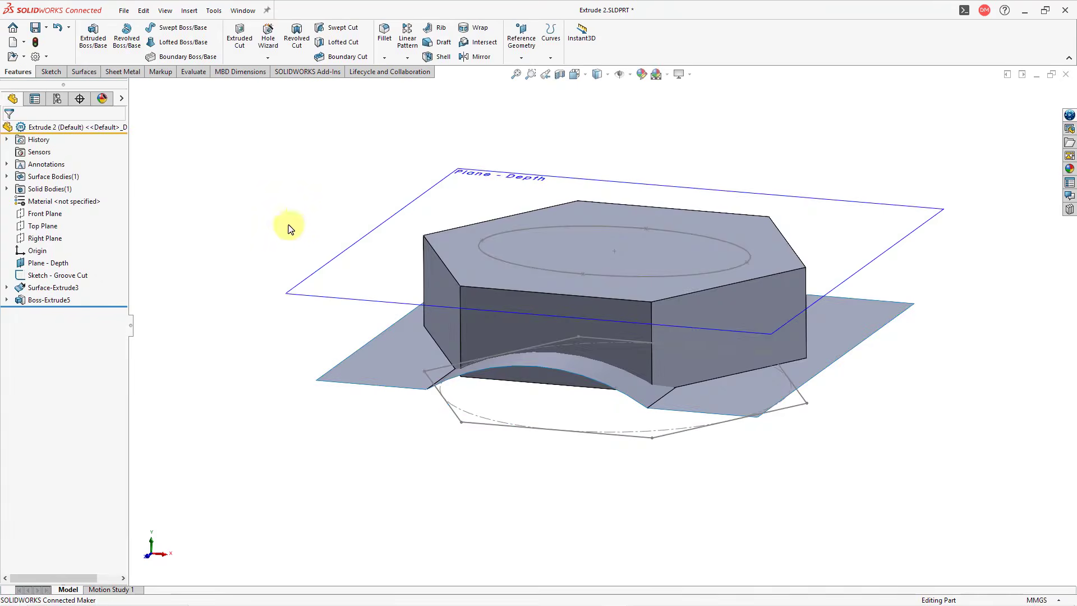
Step: Hide the reference planes and the arched extruded surface to expose the underside of the hexagonal boss
{"action": "left_click", "coordinate": [629, 76]}
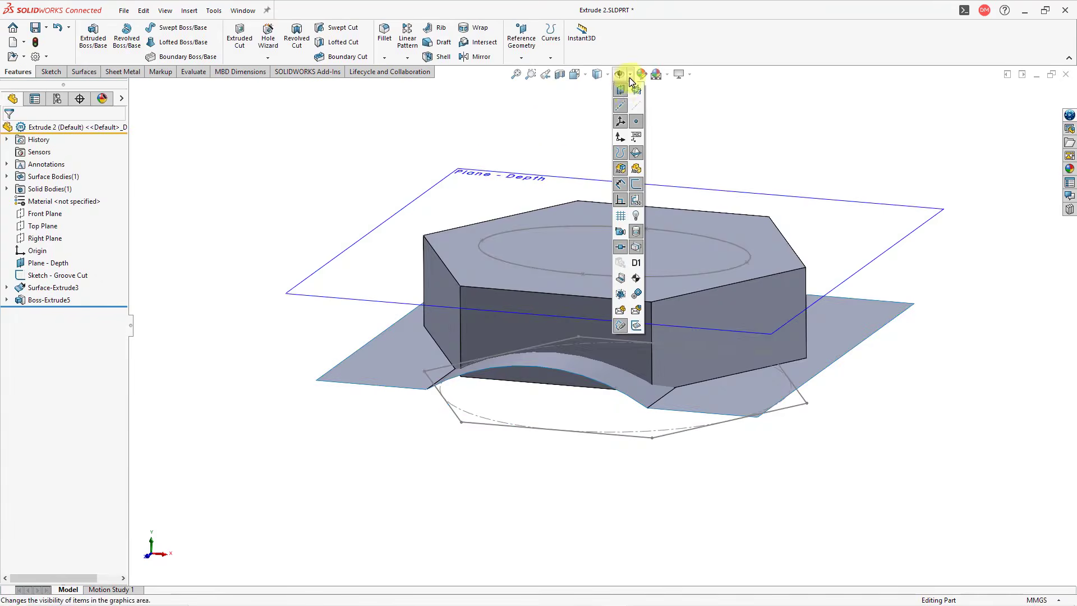
{"action": "left_click", "coordinate": [620, 91]}
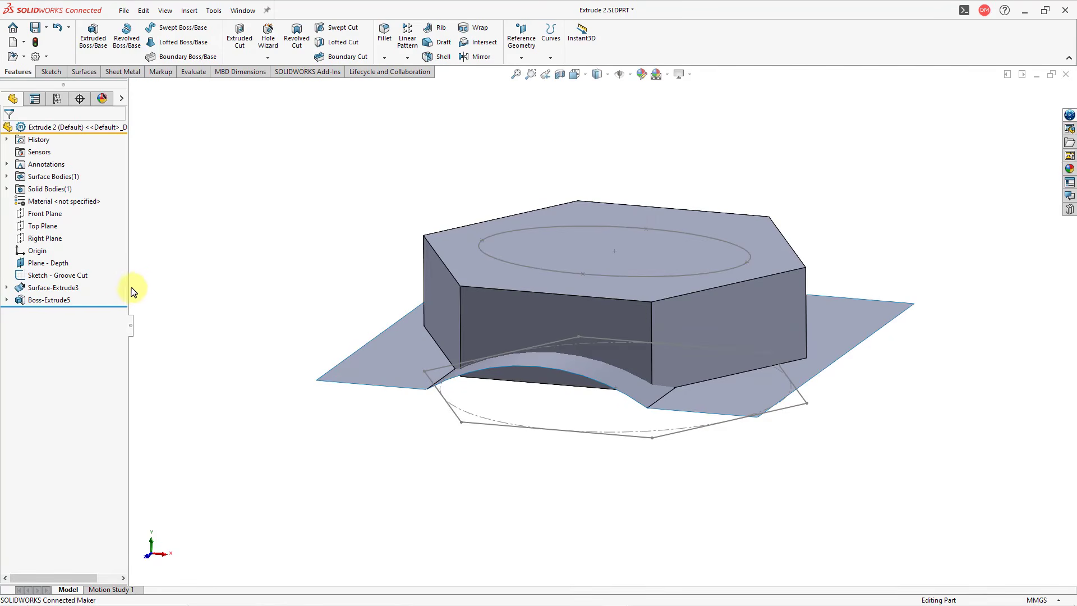
{"action": "right_click", "coordinate": [72, 291]}
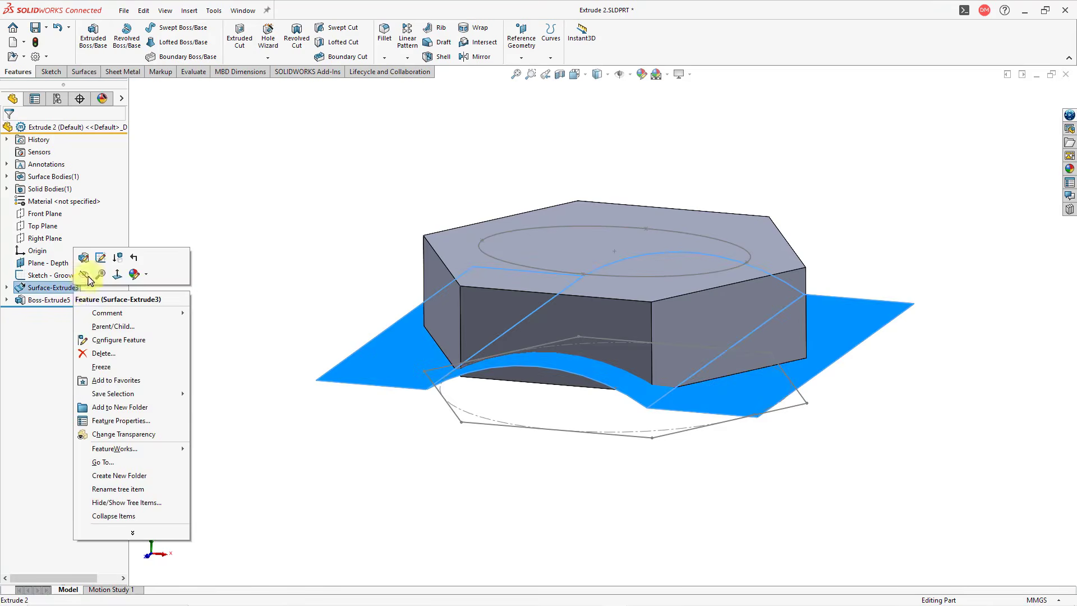
{"action": "left_click", "coordinate": [84, 274]}
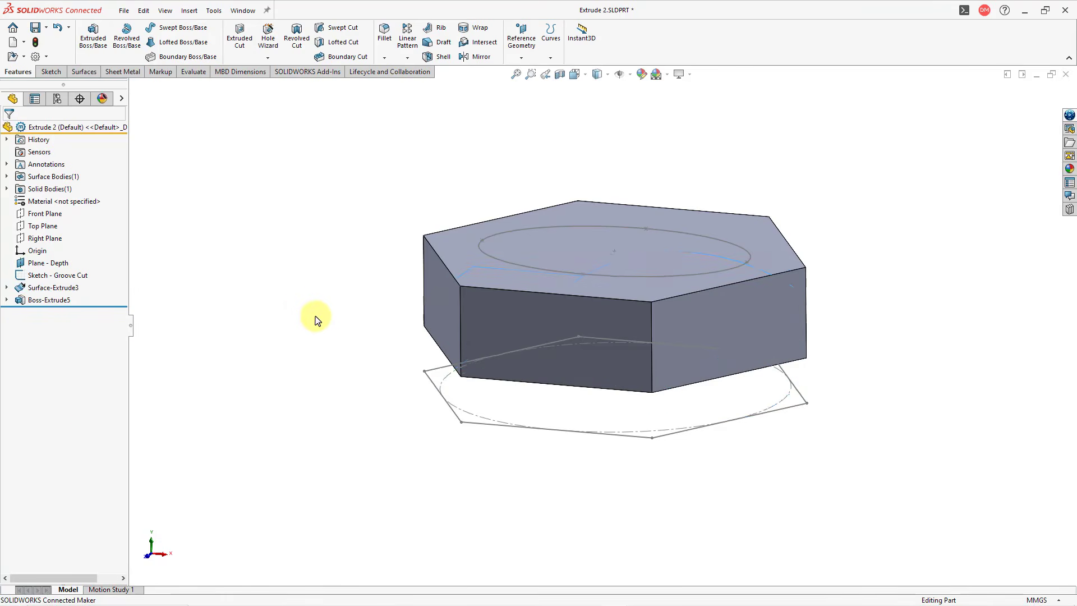
{"action": "mouse_move", "coordinate": [359, 312]}
{"action": "middle_mouse_down"}
{"action": "mouse_move", "coordinate": [370, 272]}
{"action": "mouse_move", "coordinate": [357, 323]}
{"action": "middle_mouse_up"}
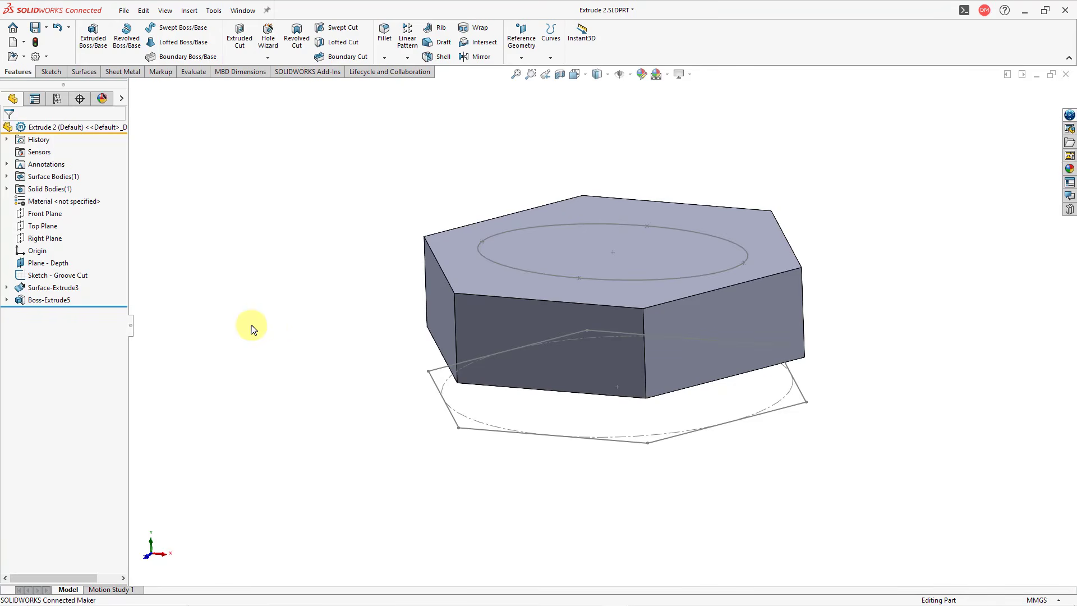
Step: Show the arched extruded surface again briefly for comparison with the boss, and hide it
{"action": "right_click", "coordinate": [66, 287]}
{"action": "left_click", "coordinate": [78, 272]}
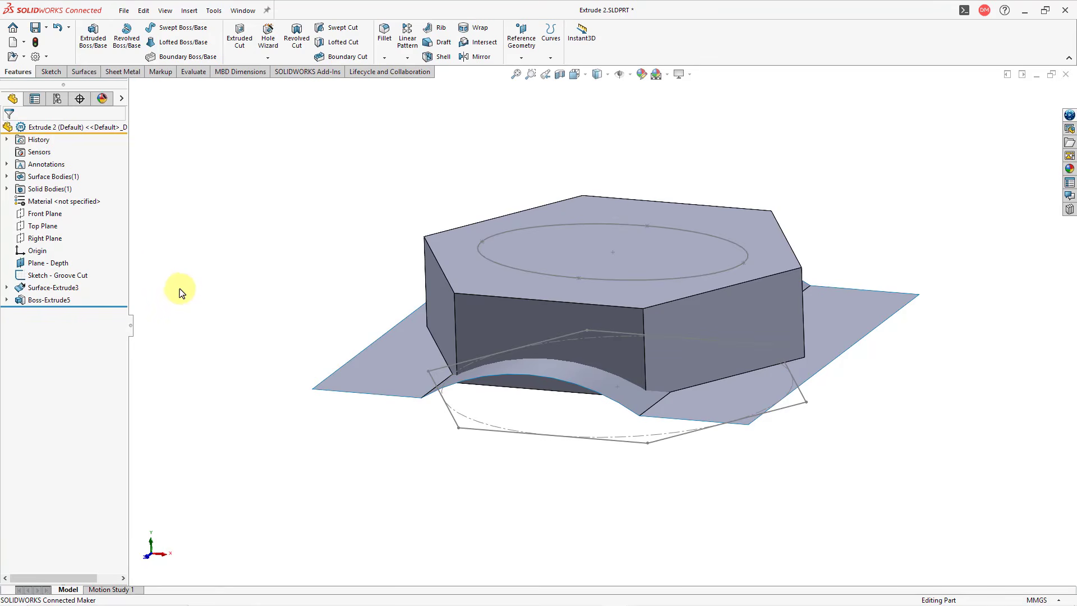
{"action": "right_click", "coordinate": [67, 288]}
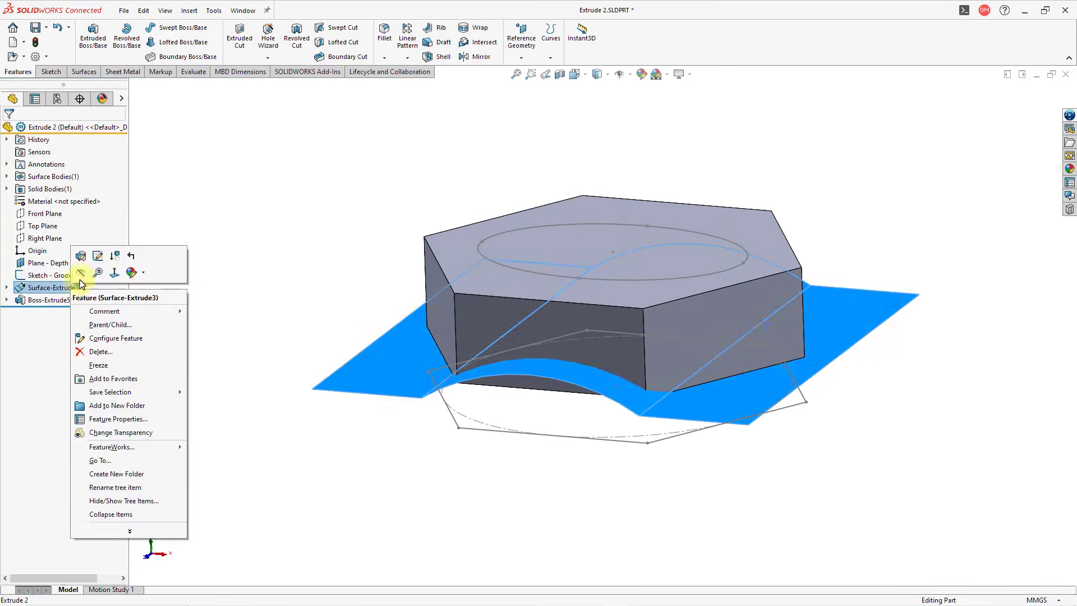
{"action": "left_click", "coordinate": [81, 273]}
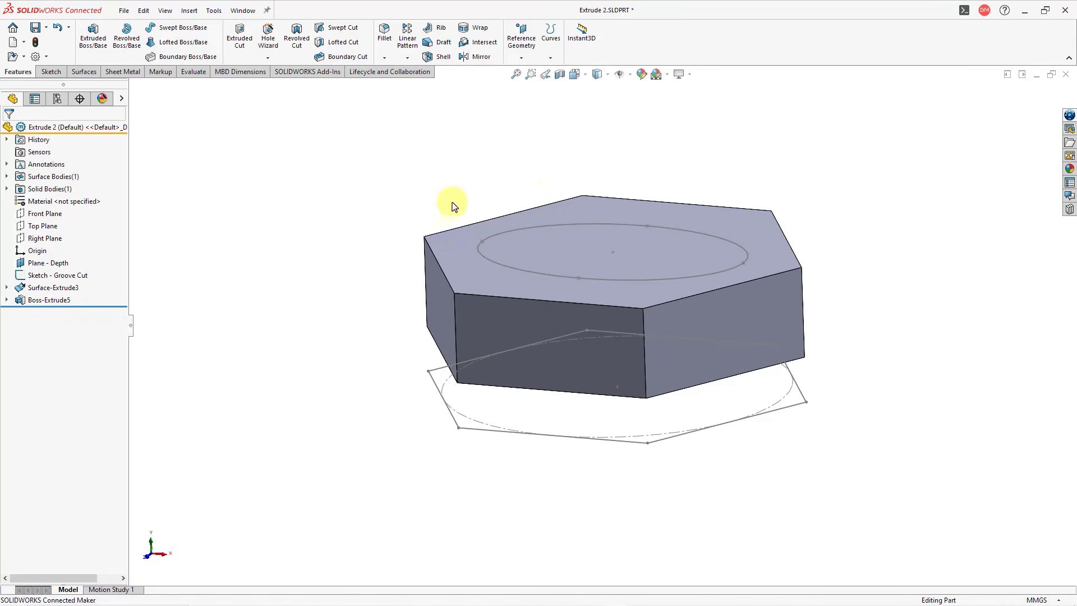
Step: Set up an Extruded Cut from the circular groove sketch on the boss's top face, Blind to a depth of 10 mm
{"action": "middle_click_drag", "start_coordinate": [525, 174], "coordinate": [519, 193]}
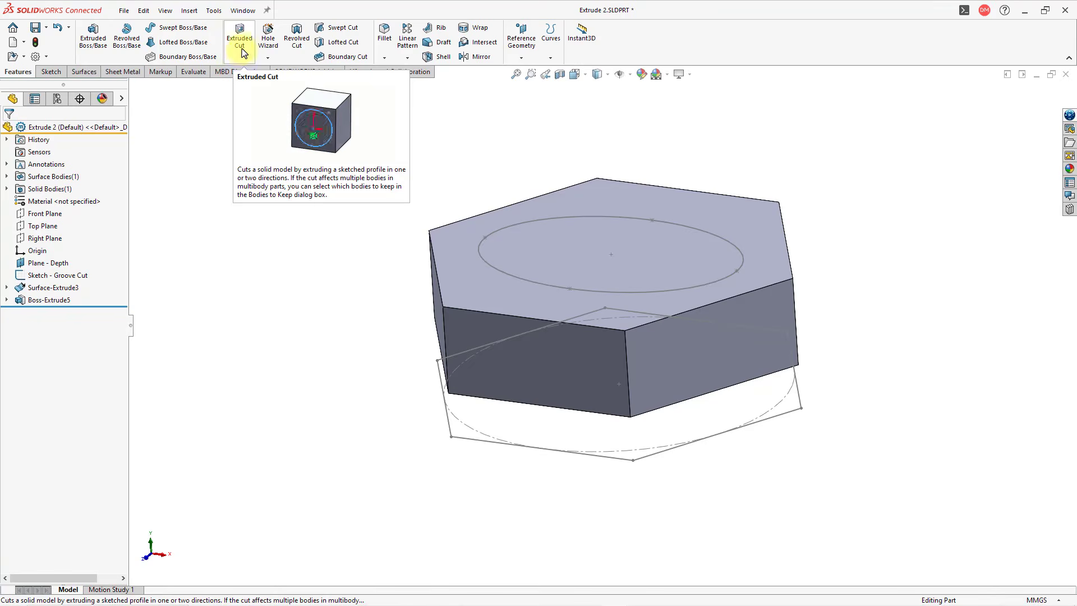
{"action": "left_click", "coordinate": [241, 47]}
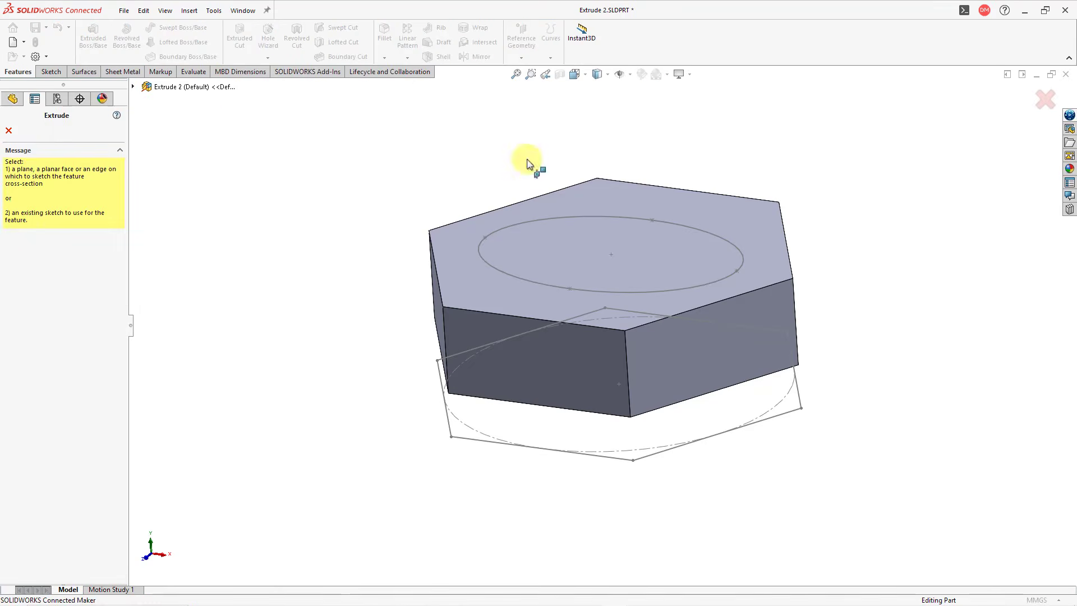
{"action": "left_click", "coordinate": [557, 218]}
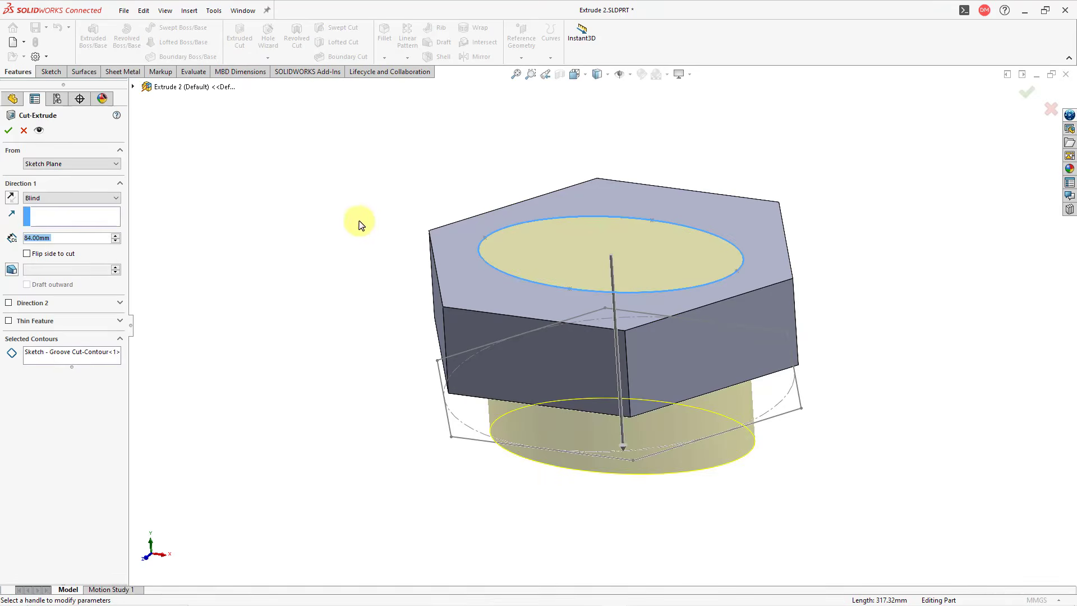
{"action": "left_click", "coordinate": [88, 197]}
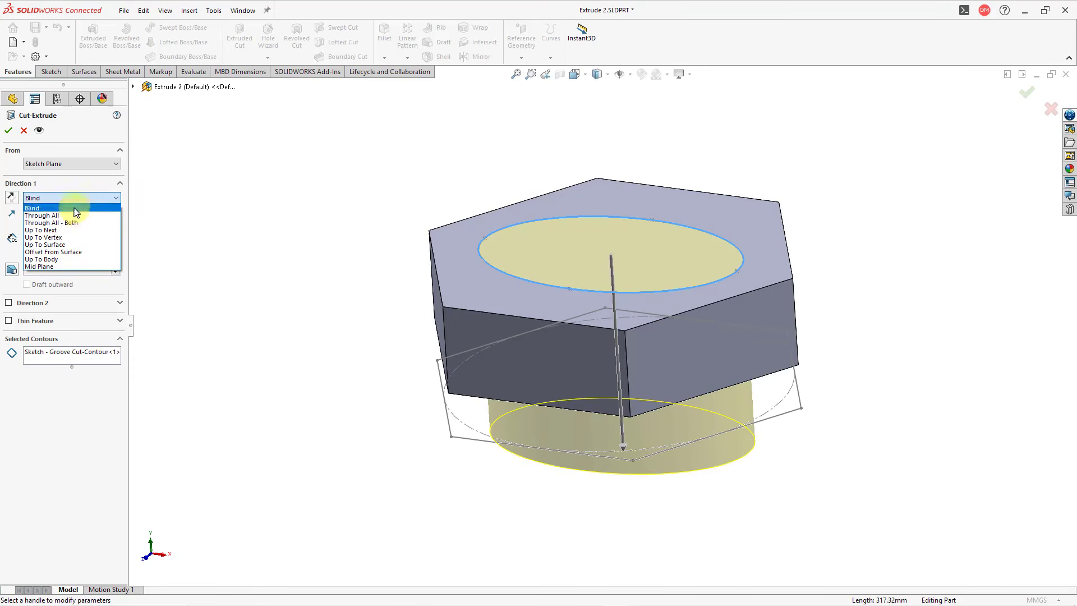
{"action": "left_click", "coordinate": [74, 207]}
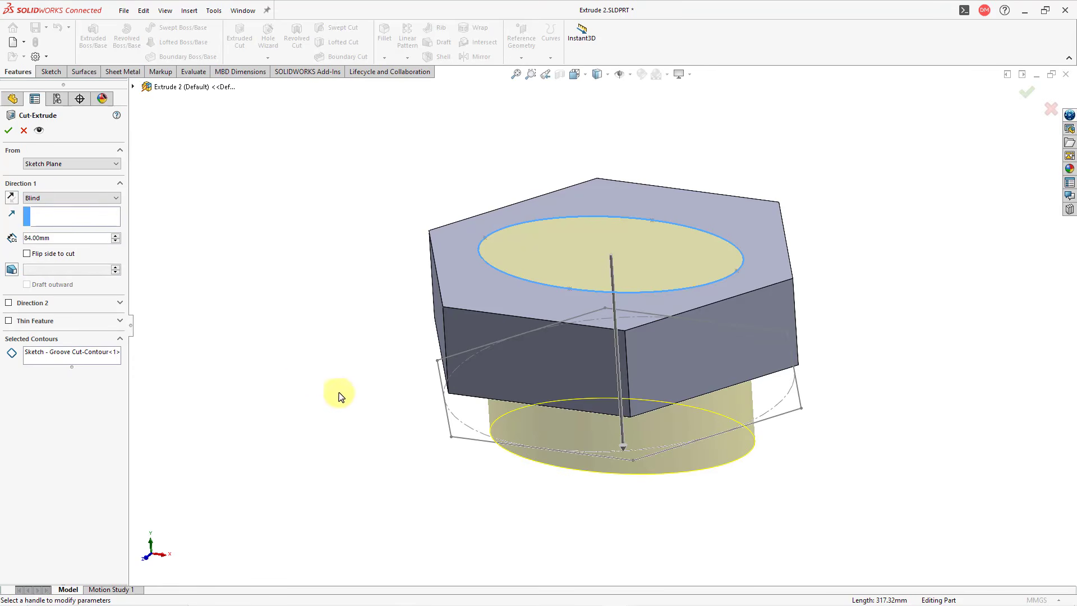
{"action": "left_click", "coordinate": [623, 448]}
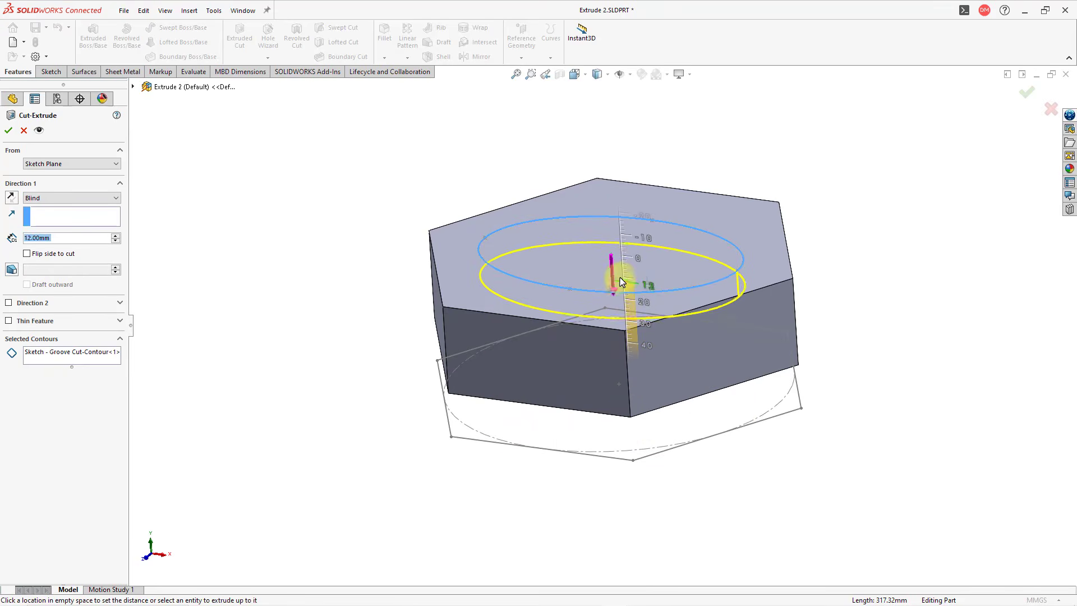
{"action": "left_click", "coordinate": [620, 275]}
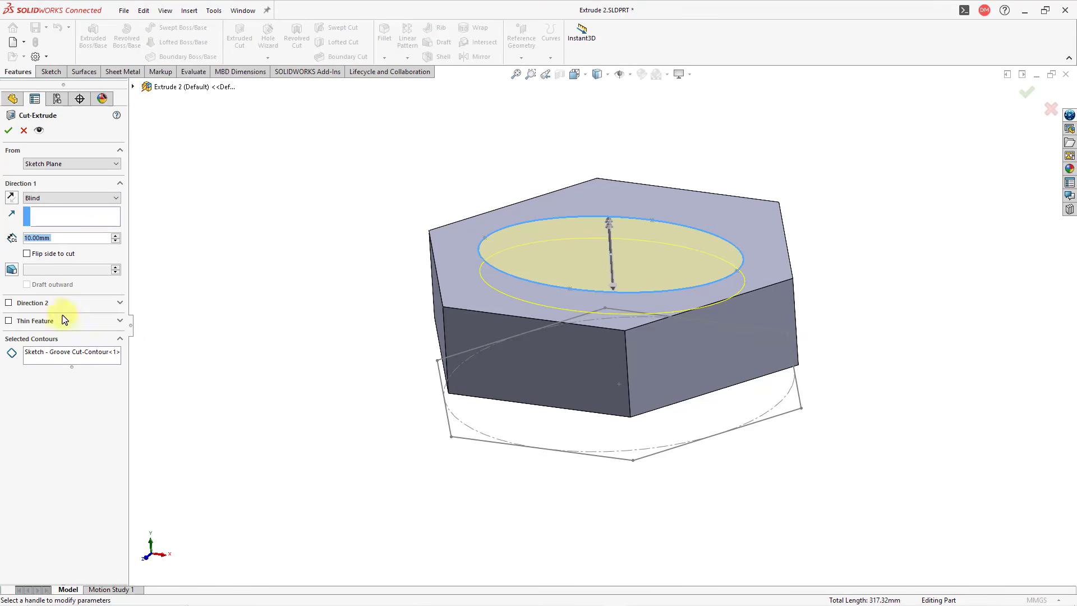
Step: Make the circular cut a Thin Feature with a One-Direction thickness of 10 mm
{"action": "left_click", "coordinate": [8, 320]}
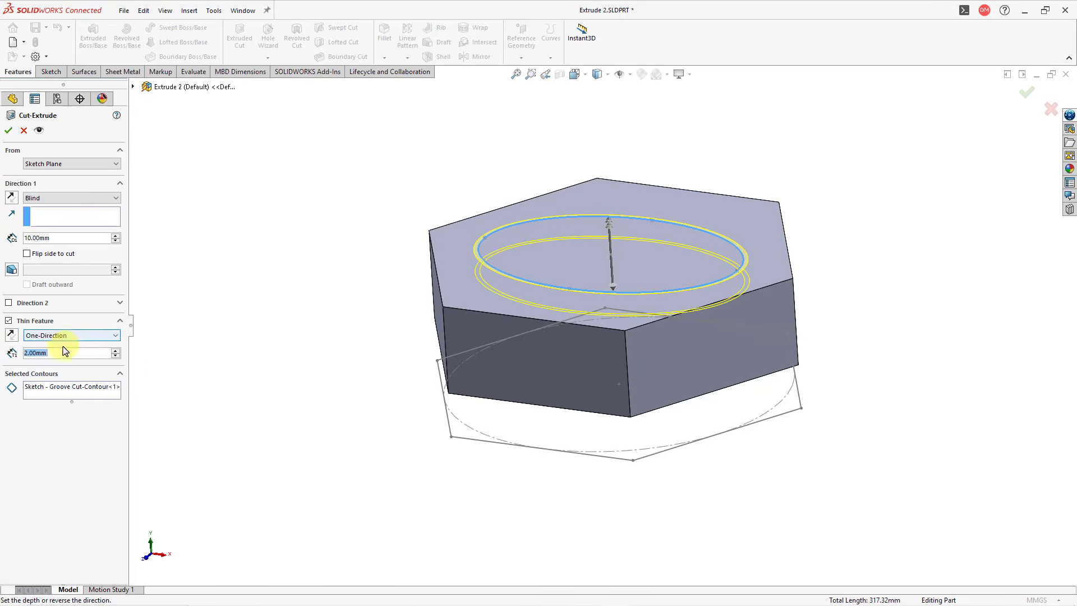
{"action": "left_click", "coordinate": [115, 350]}
{"action": "left_click", "coordinate": [115, 350]}
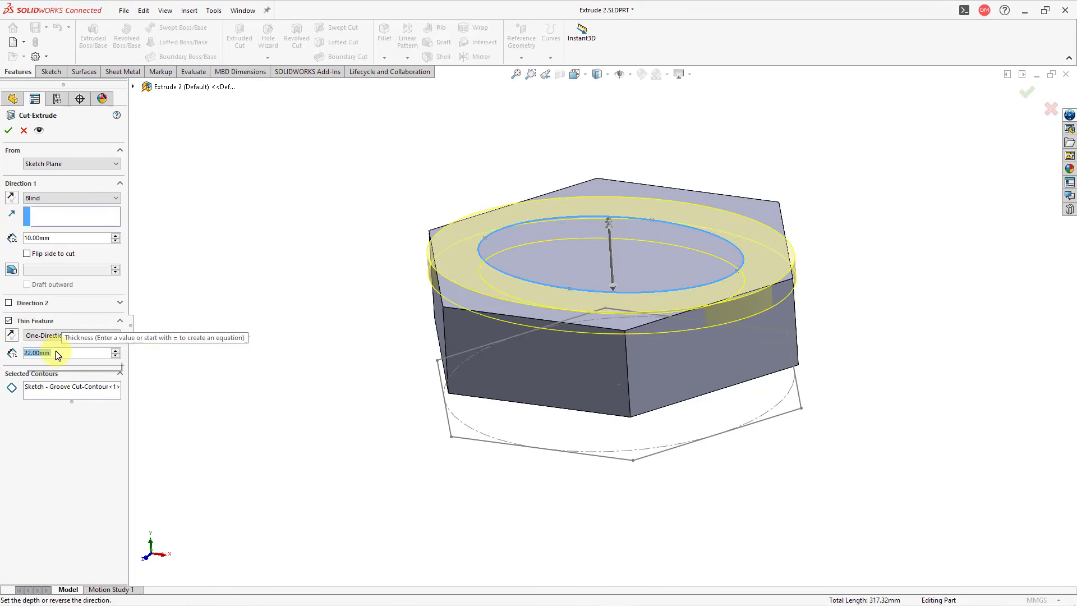
{"action": "type", "text": "10"}
{"action": "key", "text": "Return"}
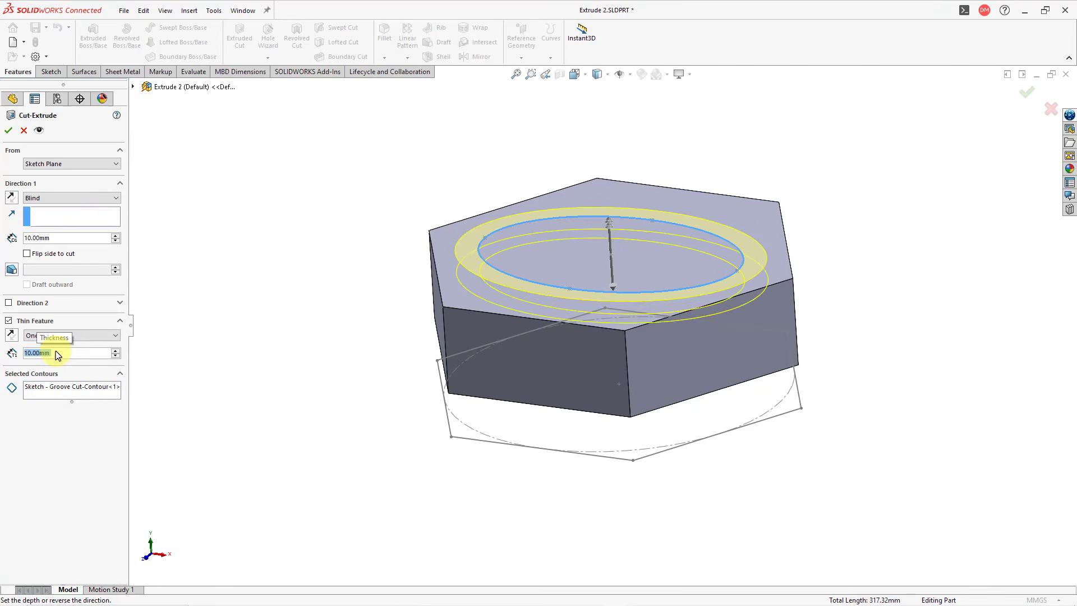
{"action": "middle_click_drag", "start_coordinate": [432, 343], "coordinate": [393, 378]}
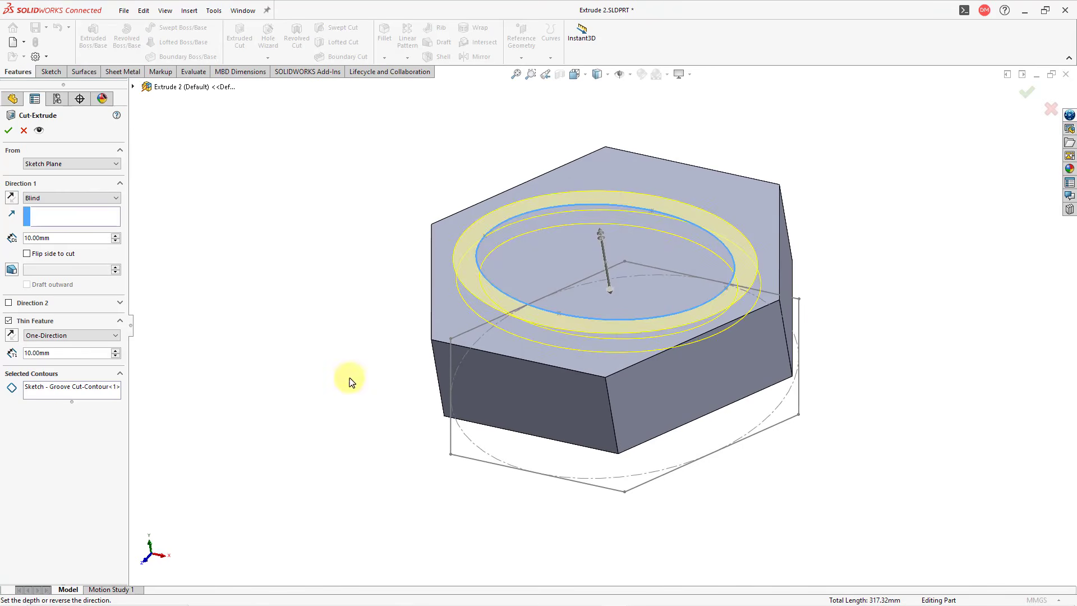
Step: Try the Mid-Plane thickness type on the groove's thin cut, and change the type to Two-Direction
{"action": "left_click", "coordinate": [106, 335]}
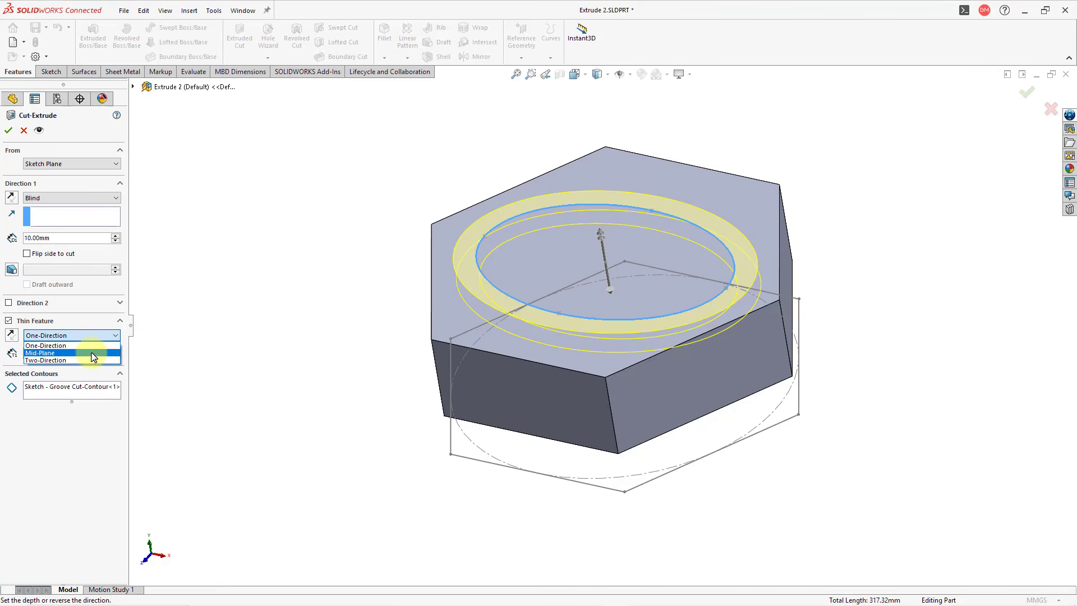
{"action": "left_click", "coordinate": [91, 352]}
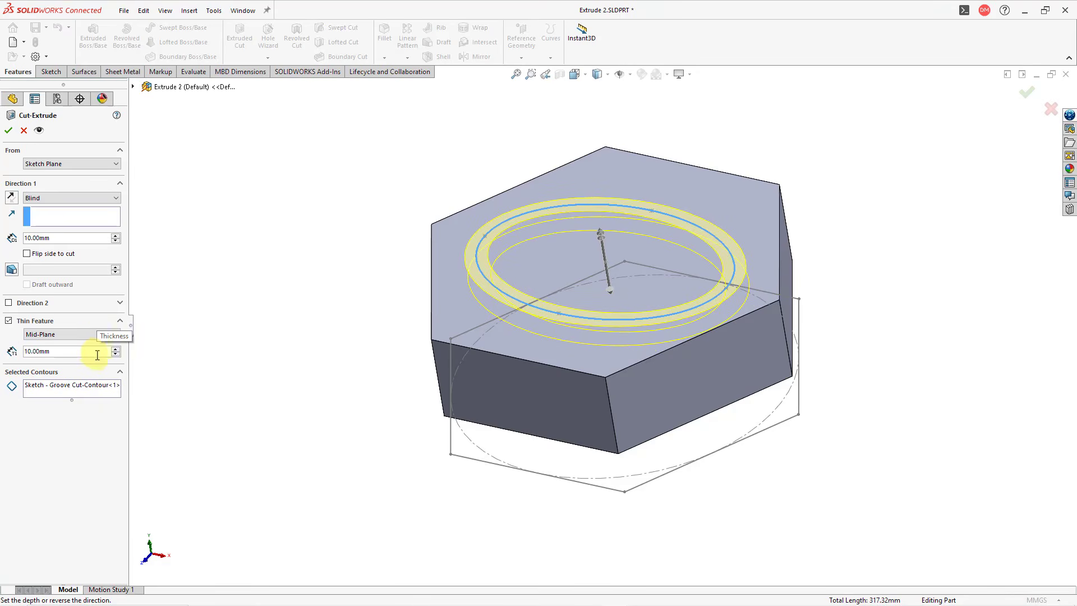
{"action": "left_click", "coordinate": [83, 338]}
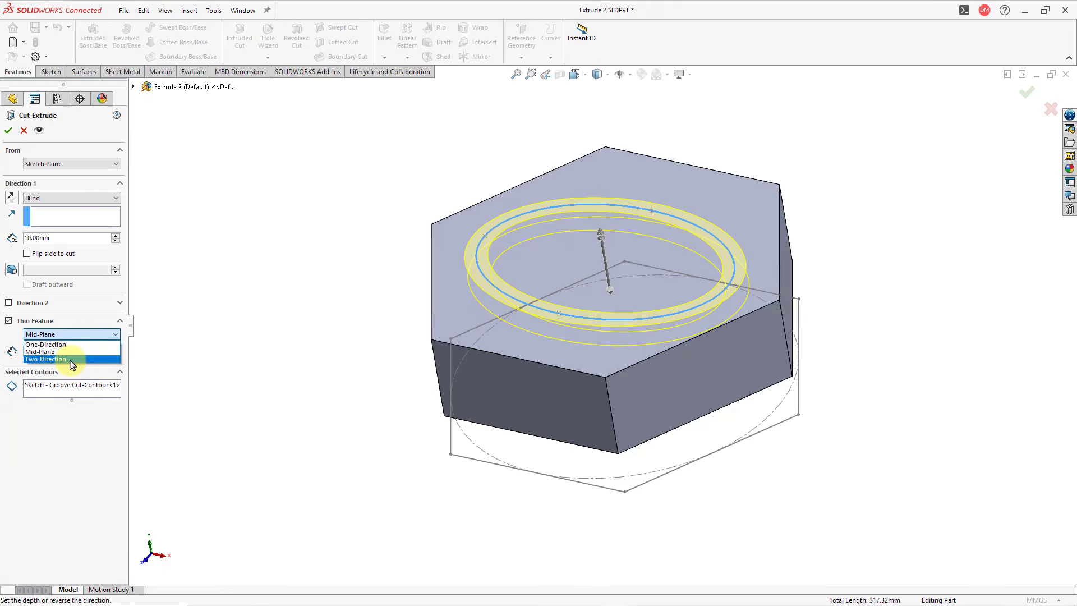
{"action": "left_click", "coordinate": [69, 360]}
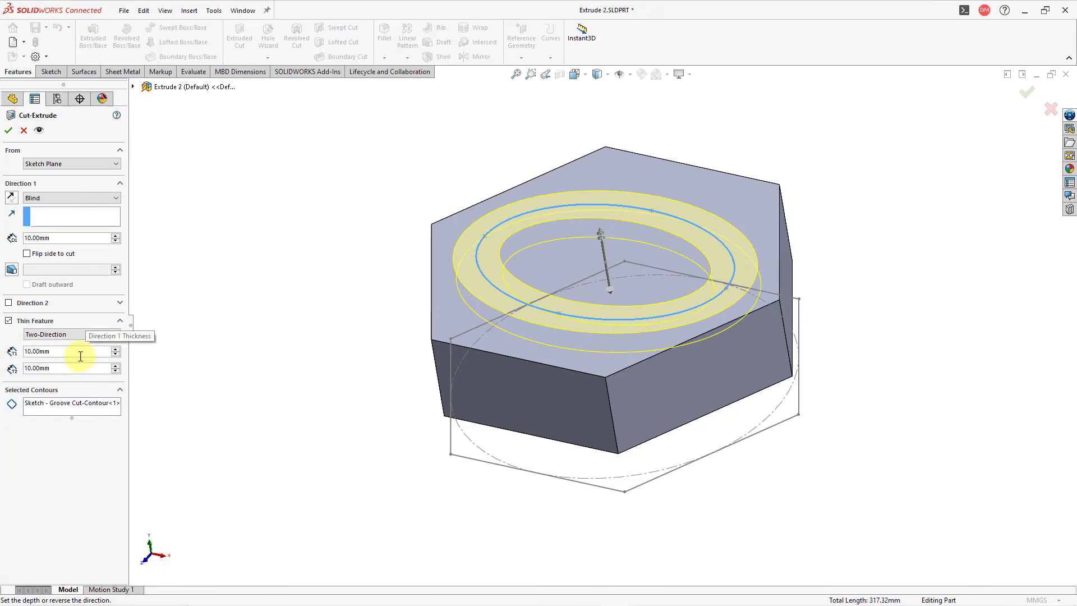
Step: Set the thin cut's Direction 2 thickness to 4 mm and complete the groove cut
{"action": "double_click", "coordinate": [61, 368]}
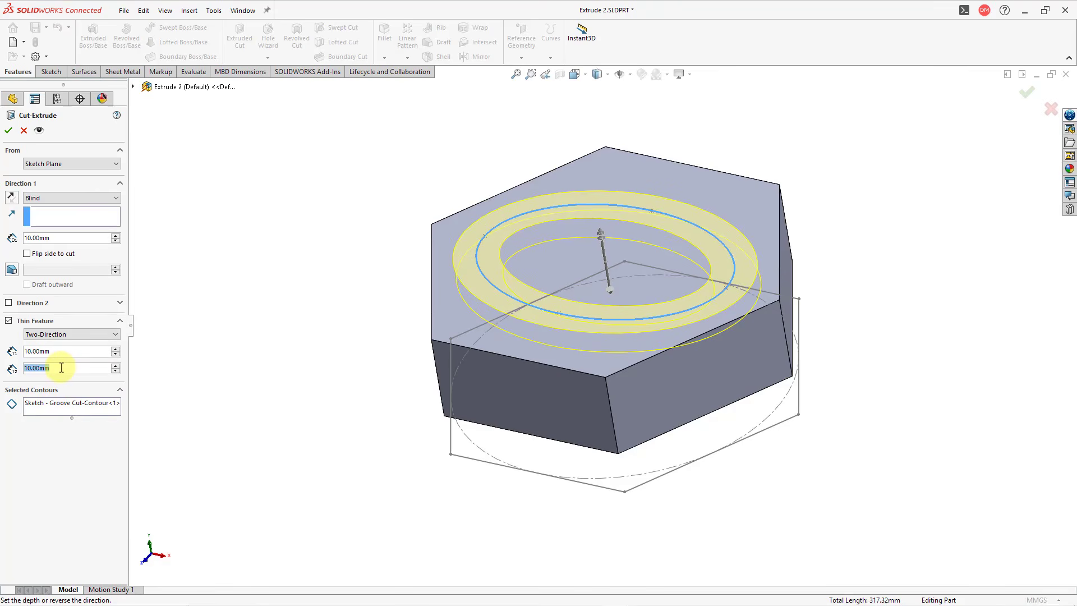
{"action": "type", "text": "4"}
{"action": "key", "text": "Return"}
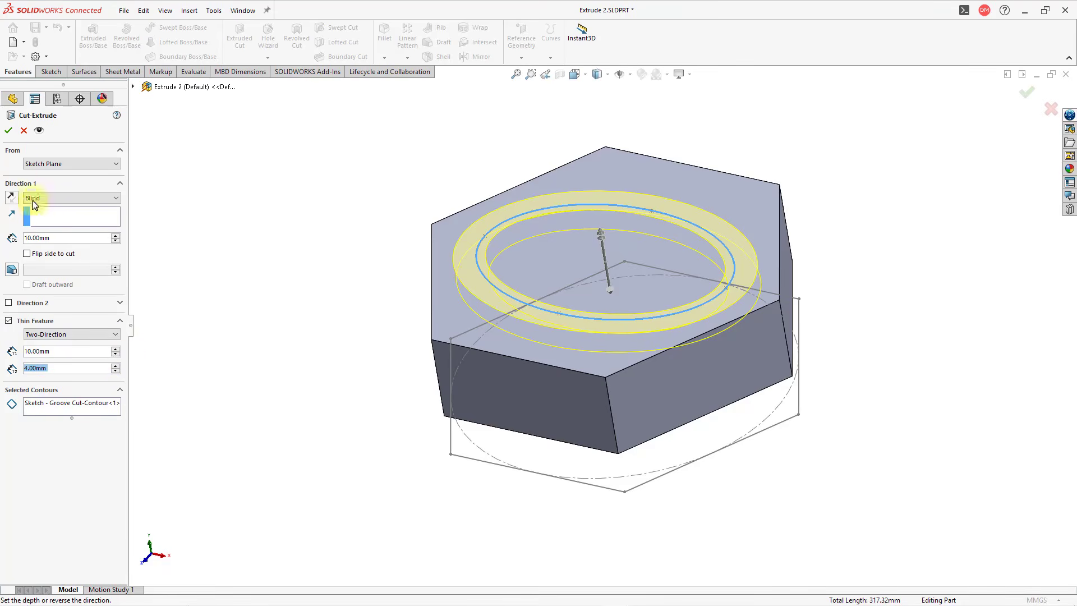
{"action": "left_click", "coordinate": [9, 131]}
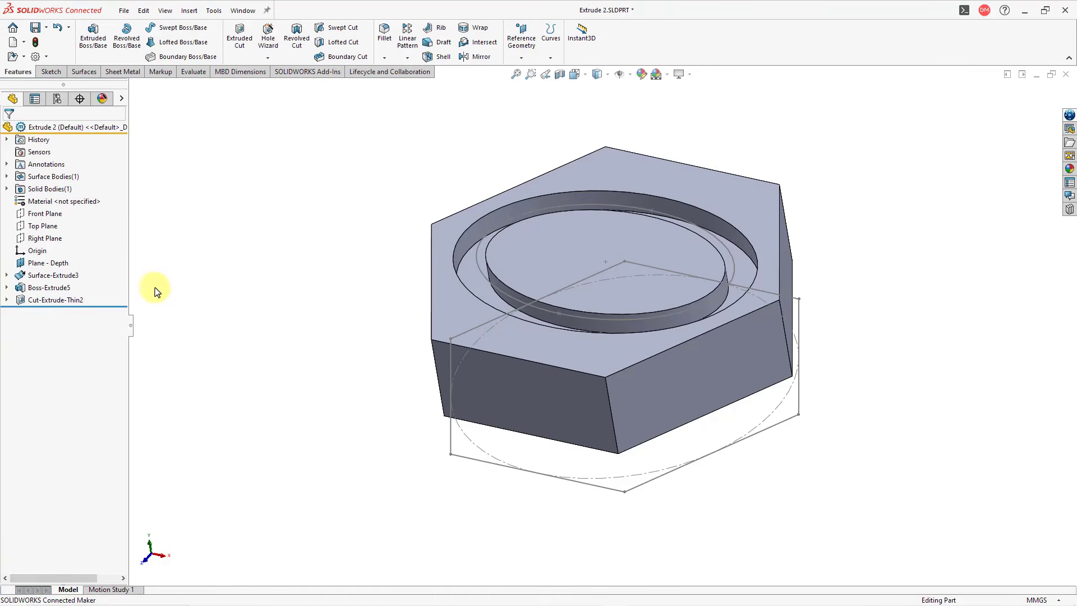
Step: Hide the hexagonal boss's sketch and the groove cut's sketch so only the solid is displayed
{"action": "left_click", "coordinate": [6, 275]}
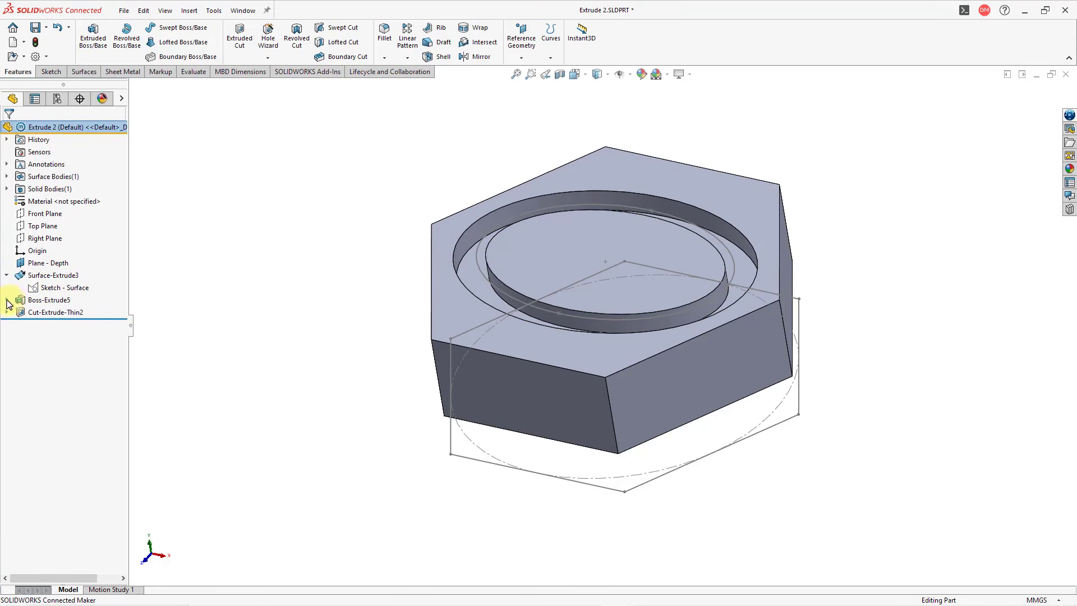
{"action": "left_click", "coordinate": [7, 300]}
{"action": "right_click", "coordinate": [63, 312]}
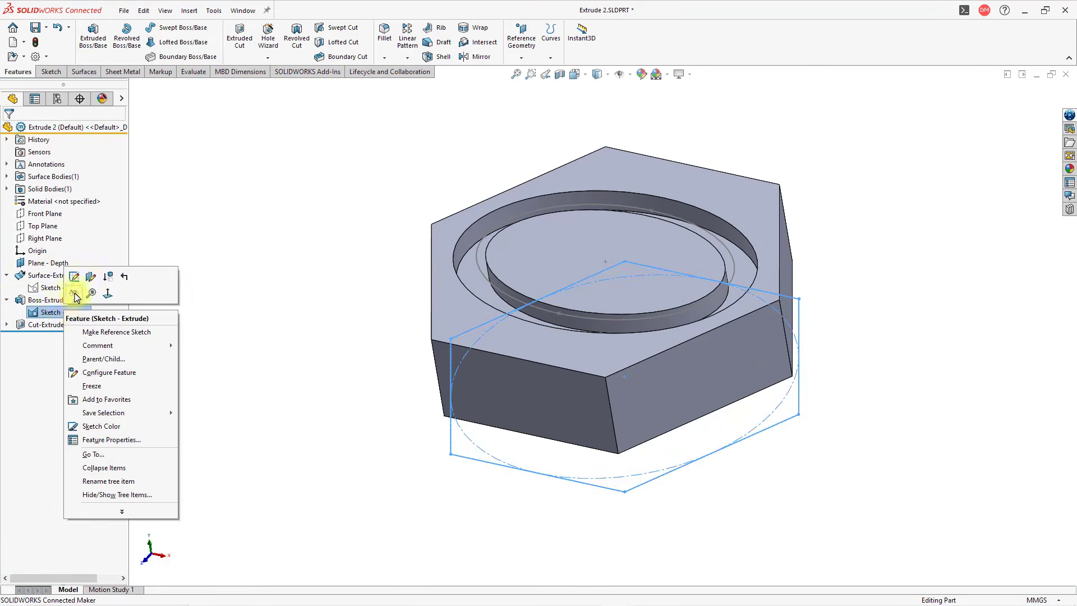
{"action": "left_click", "coordinate": [75, 294]}
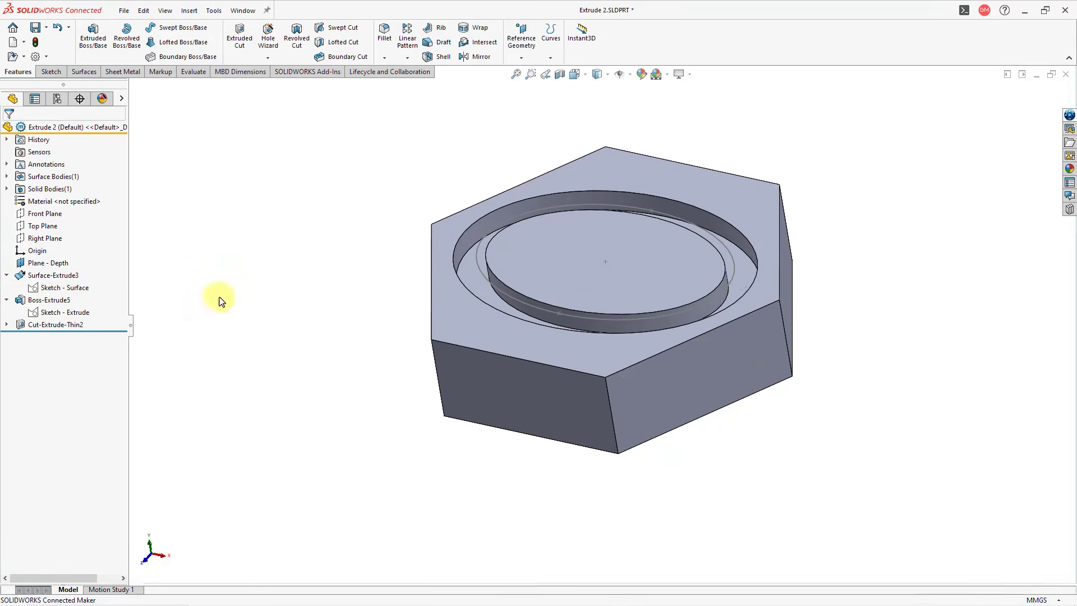
{"action": "left_click", "coordinate": [7, 325]}
{"action": "right_click", "coordinate": [65, 336]}
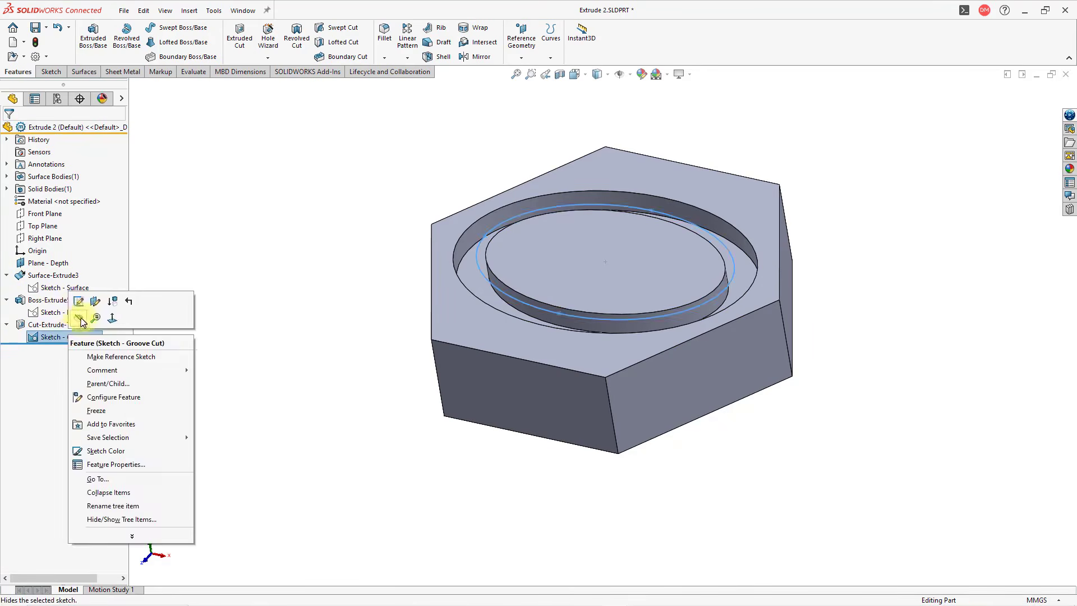
{"action": "left_click", "coordinate": [80, 318]}
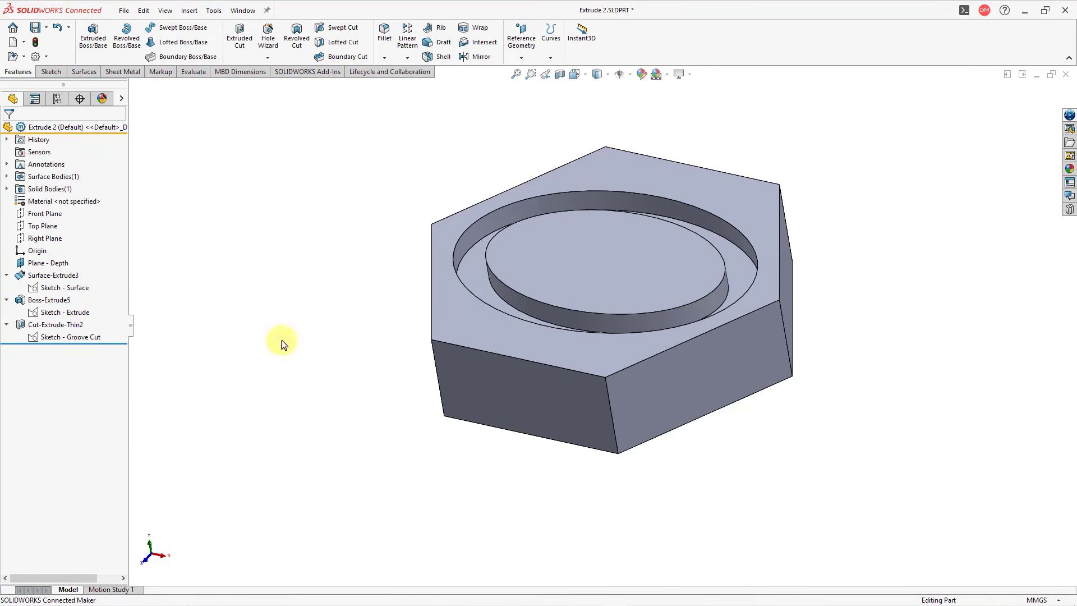
{"action": "mouse_move", "coordinate": [291, 334]}
{"action": "middle_mouse_down"}
{"action": "mouse_move", "coordinate": [321, 324]}
{"action": "mouse_move", "coordinate": [300, 349]}
{"action": "middle_mouse_up"}
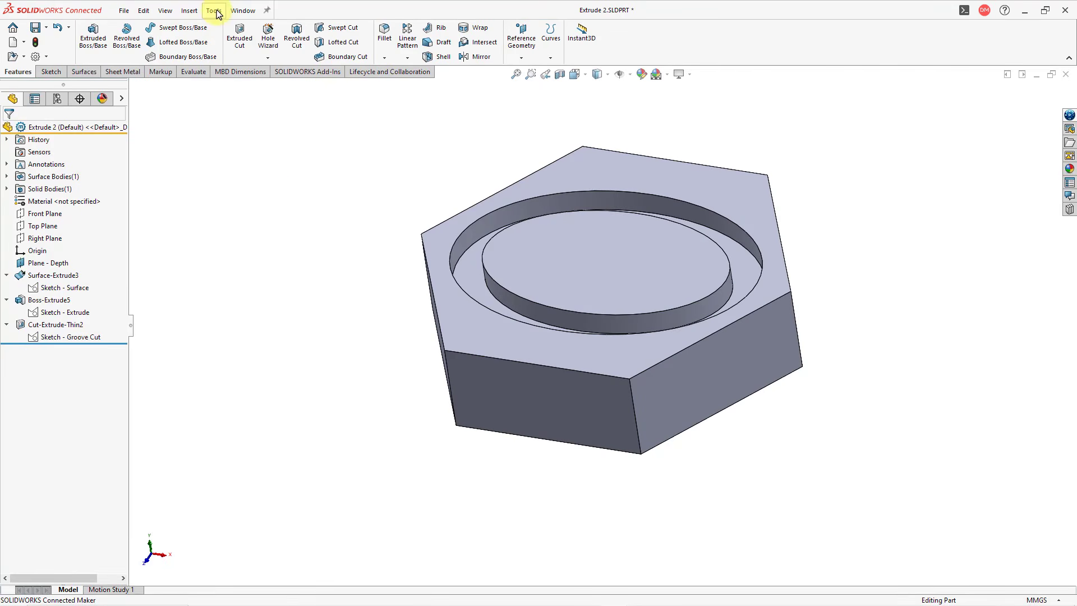
Step: Switch to the Extrude Thin part and set up a thin Extruded Boss from its open sketch, Blind to 50 mm
{"action": "left_click", "coordinate": [242, 11]}
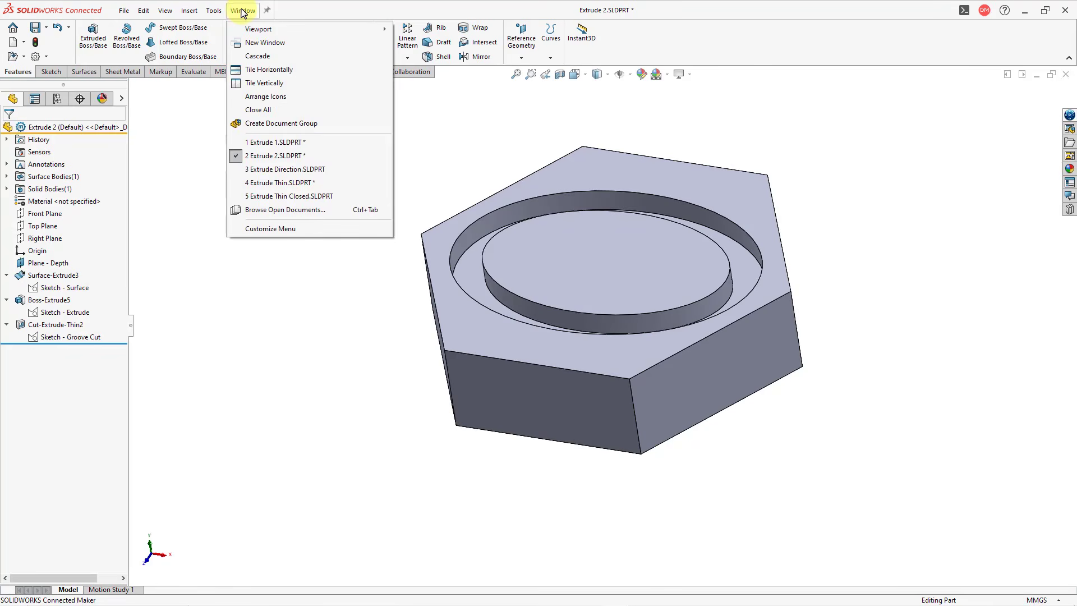
{"action": "left_click", "coordinate": [271, 180]}
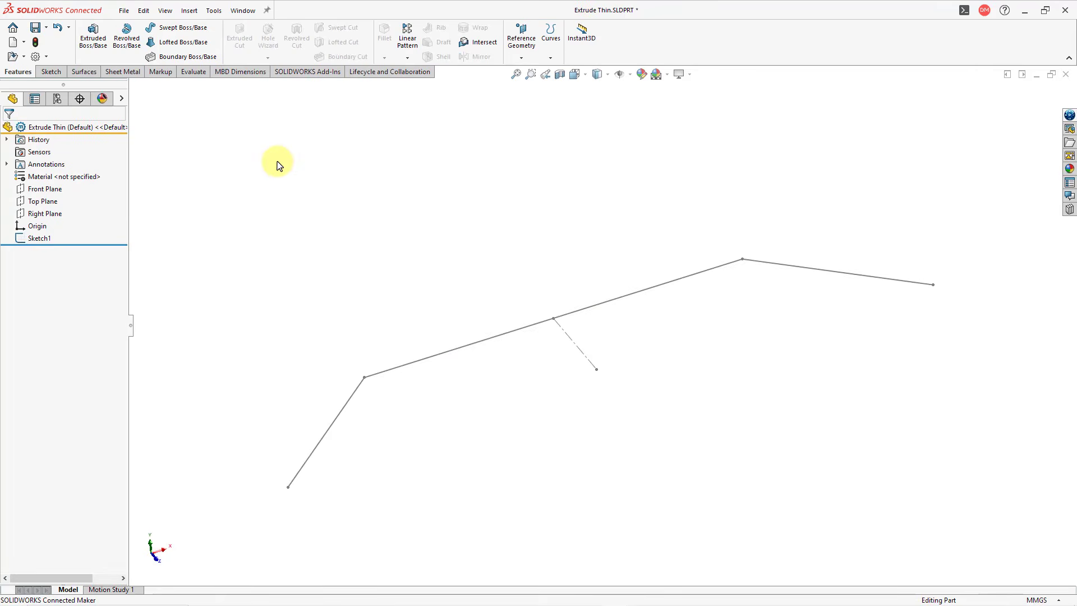
{"action": "left_click", "coordinate": [97, 46]}
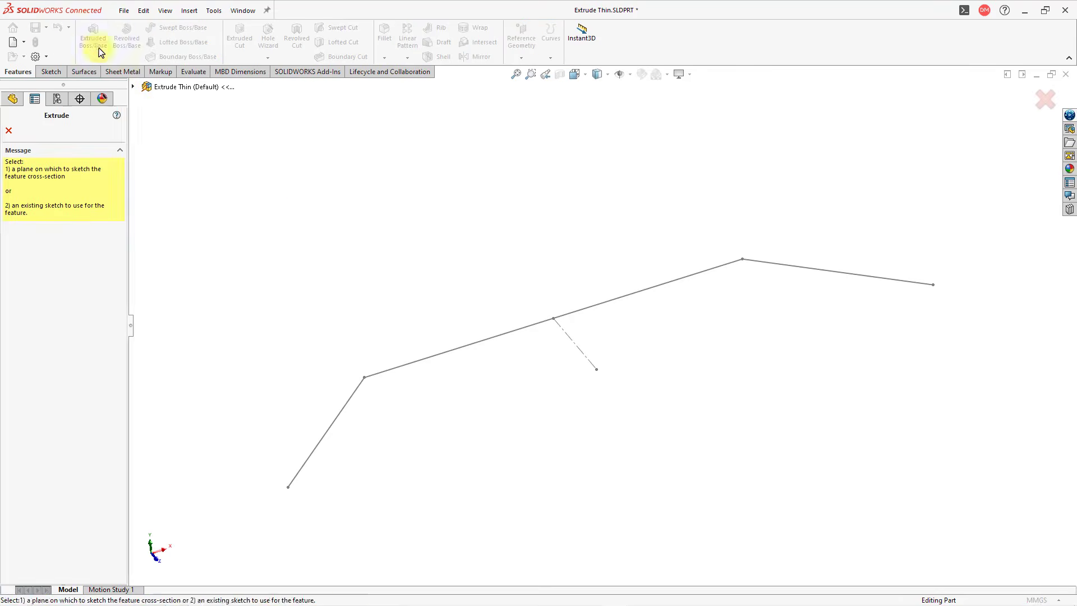
{"action": "left_click", "coordinate": [422, 358]}
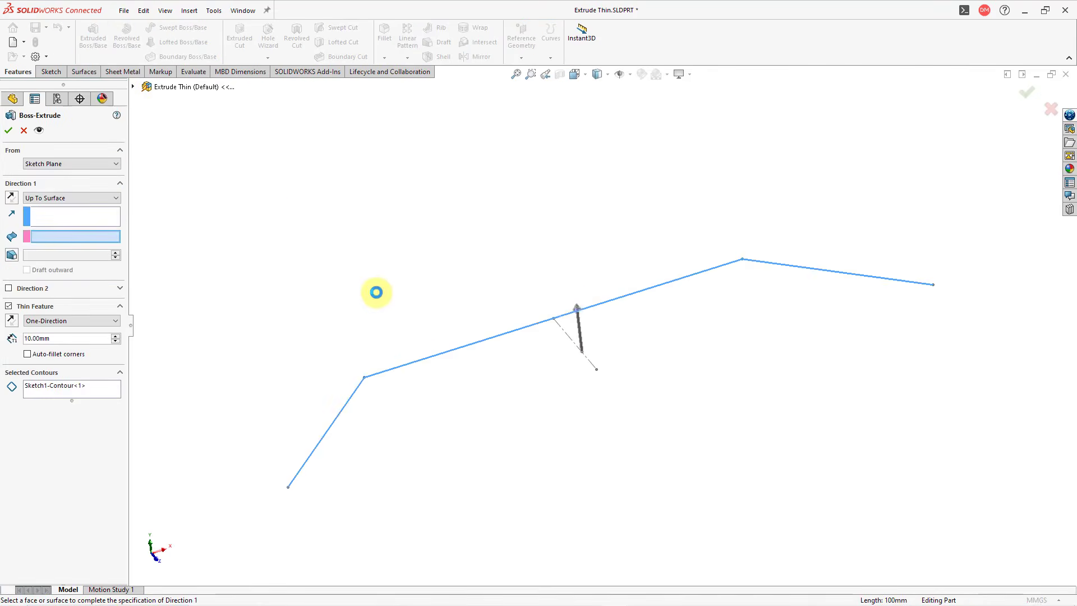
{"action": "left_click", "coordinate": [576, 311]}
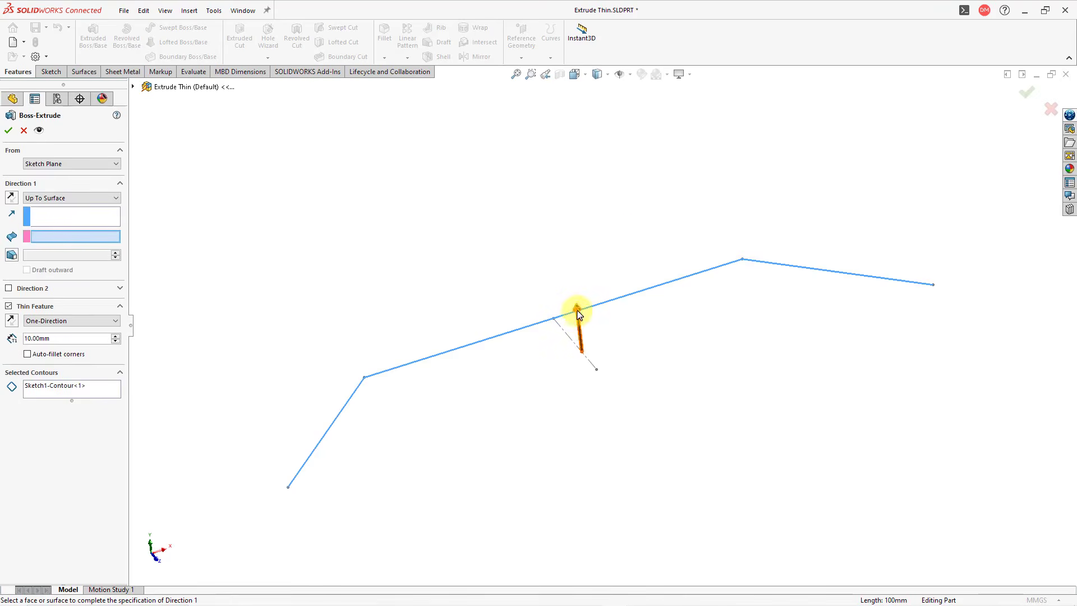
{"action": "left_click", "coordinate": [571, 270]}
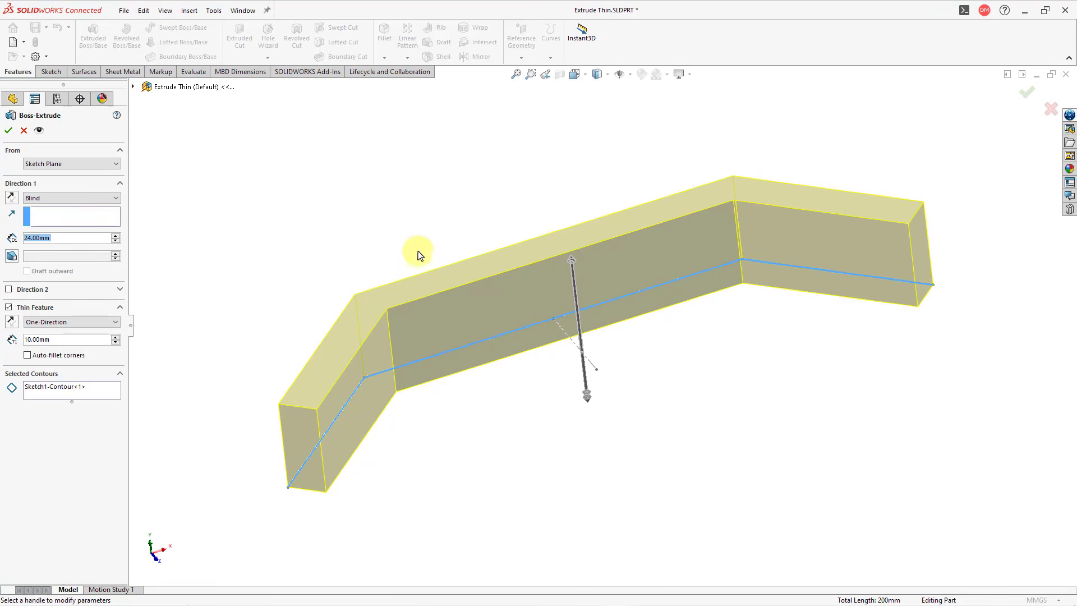
{"action": "left_click_drag", "start_coordinate": [571, 260], "coordinate": [559, 177]}
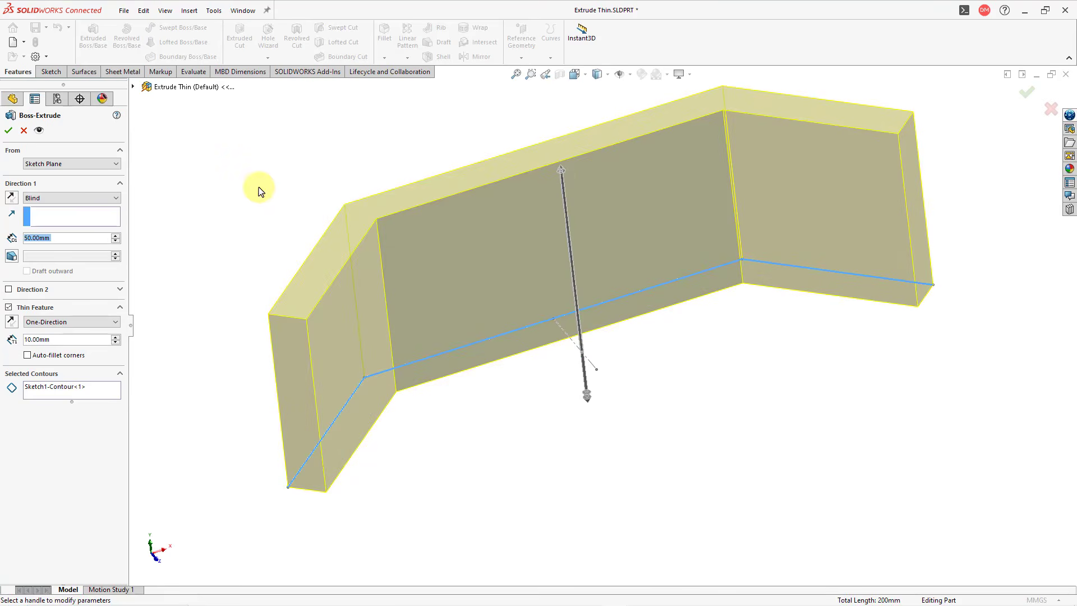
Step: Set the thin boss's One-Direction wall thickness to 2.5 mm
{"action": "left_click", "coordinate": [60, 342]}
{"action": "double_click", "coordinate": [59, 342]}
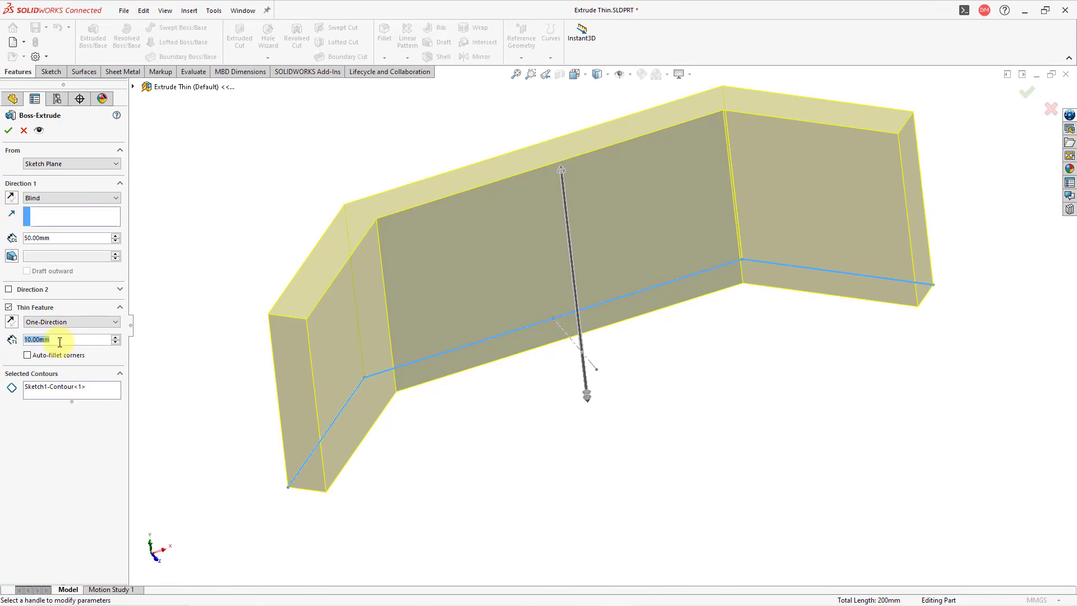
{"action": "type", "text": "2.5"}
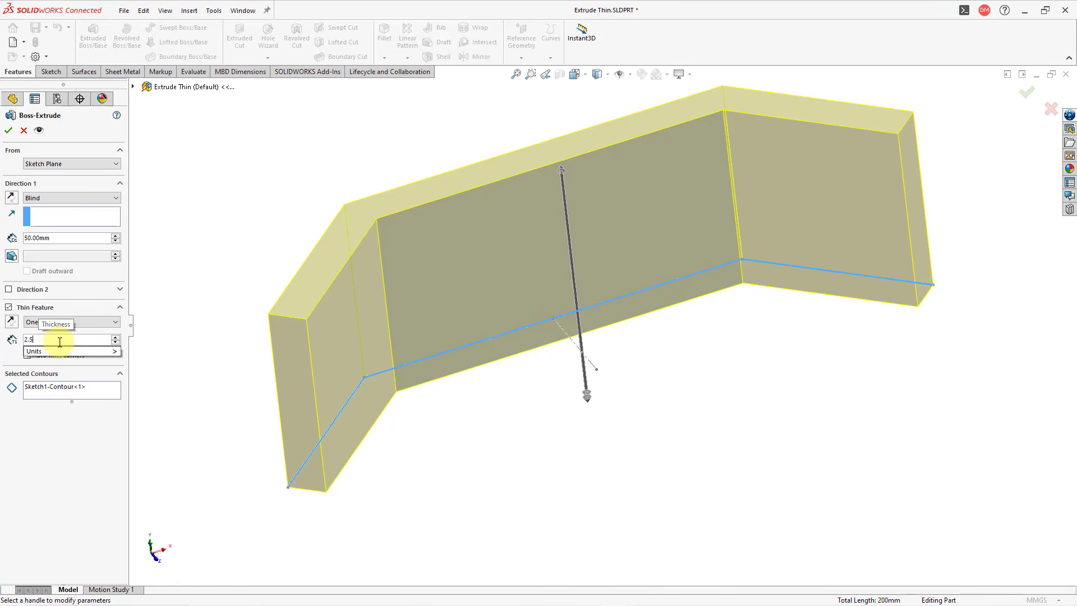
{"action": "key", "text": "Return"}
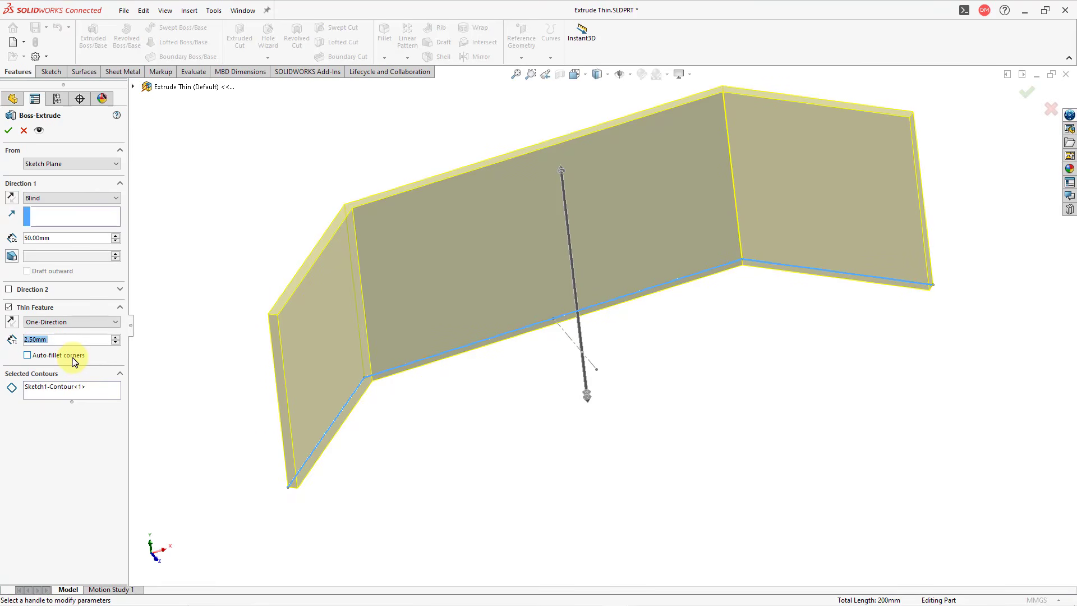
Step: Enable auto-fillet corners with a 10 mm radius on the thin boss and complete the extrusion
{"action": "left_click", "coordinate": [72, 358]}
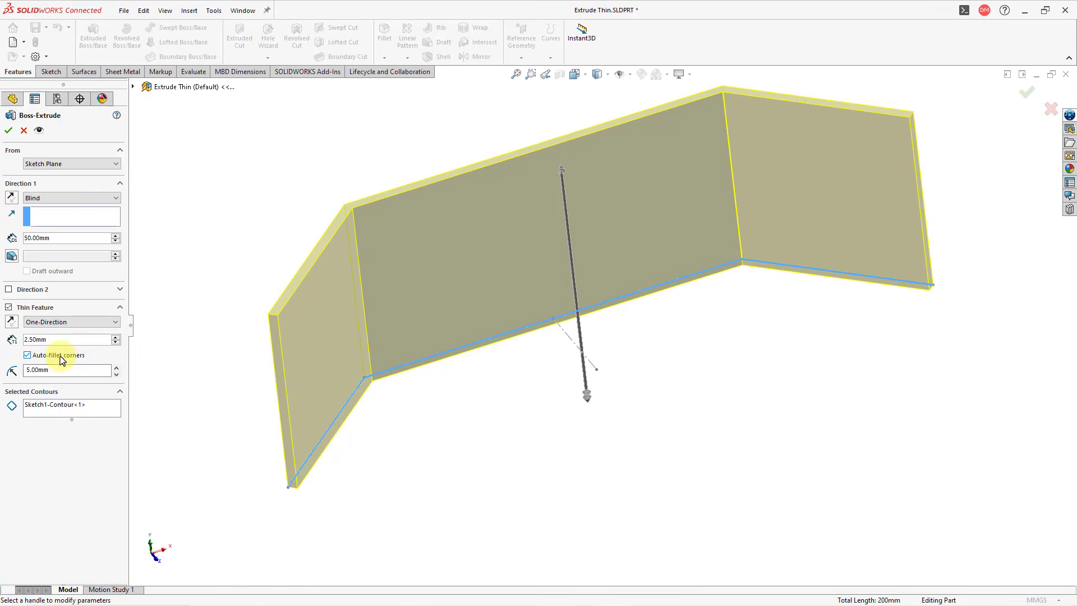
{"action": "double_click", "coordinate": [28, 372]}
{"action": "type", "text": "10"}
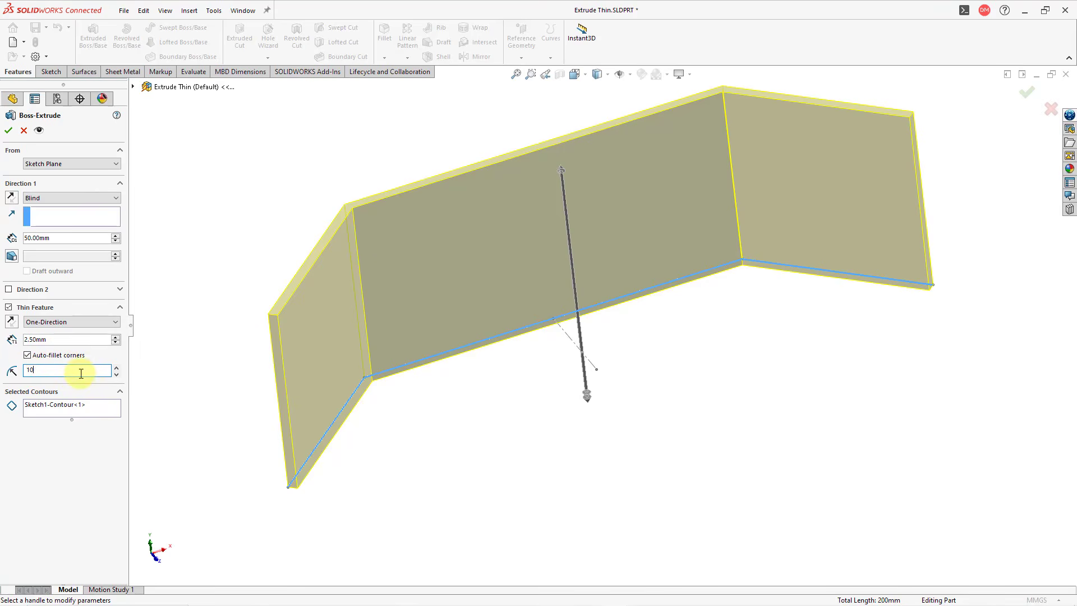
{"action": "key", "text": "Return"}
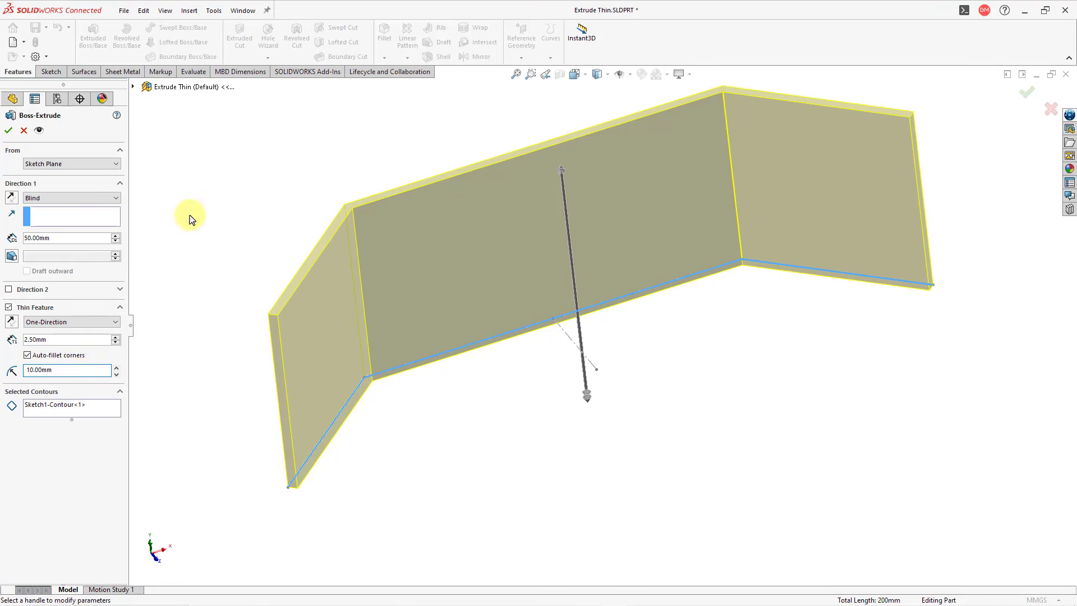
{"action": "left_click", "coordinate": [8, 130]}
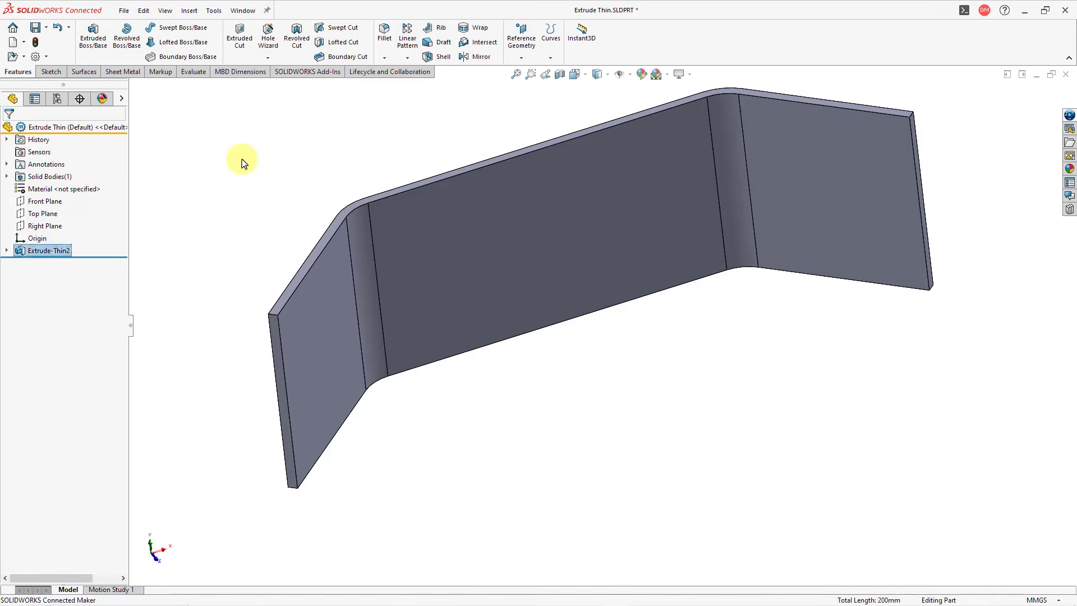
{"action": "left_click", "coordinate": [241, 160]}
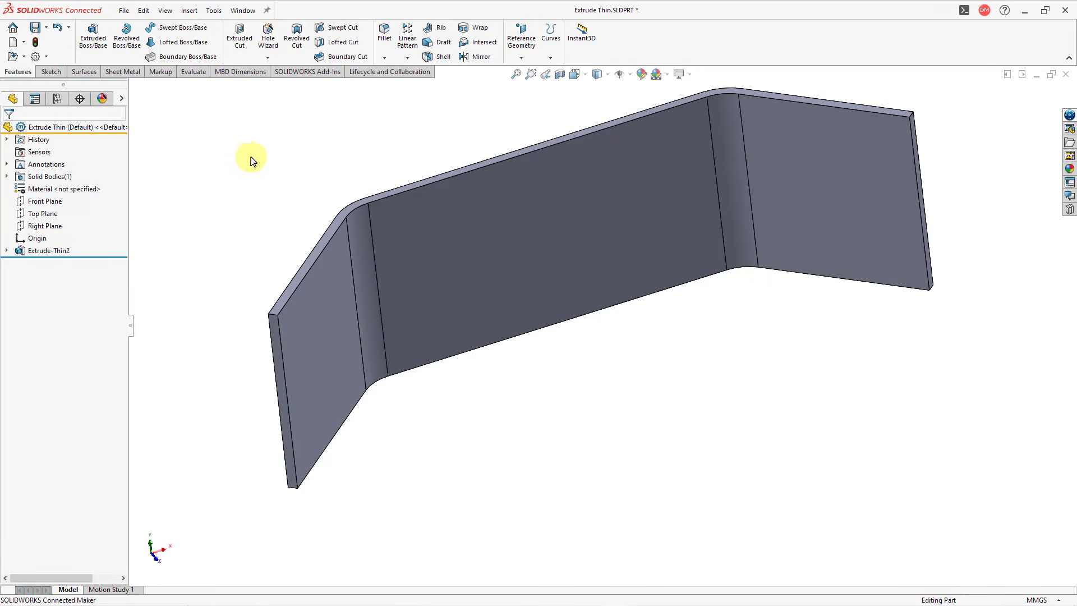
{"action": "middle_click_drag", "start_coordinate": [288, 156], "coordinate": [280, 210], "text": "ctrl"}
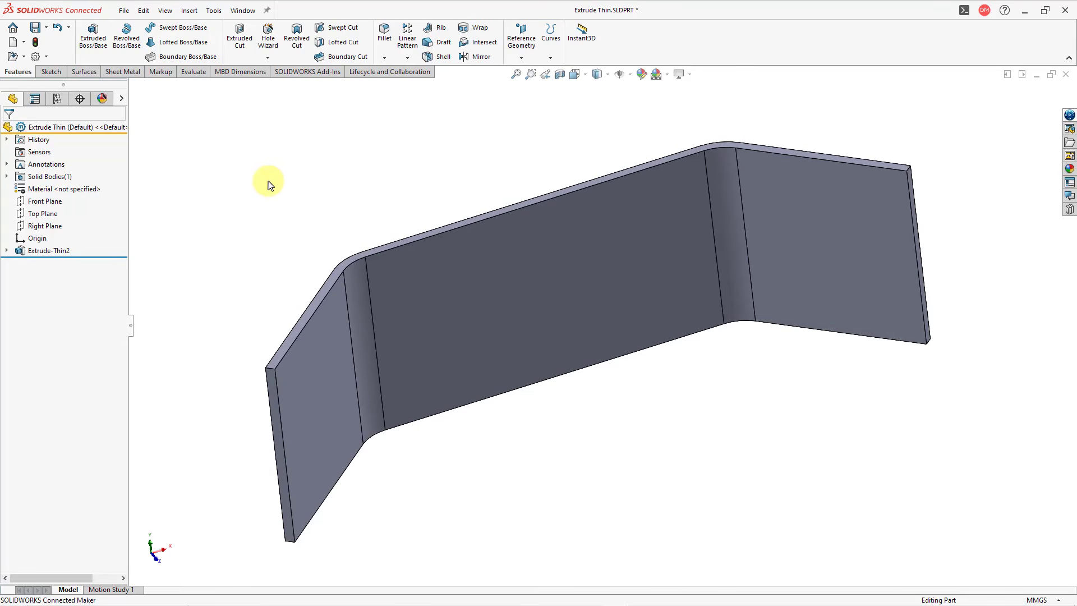
Step: Switch to the Extrude Thin Closed part and set up an Extruded Boss from its rectangle sketch, Blind to 24 mm
{"action": "left_click", "coordinate": [243, 11]}
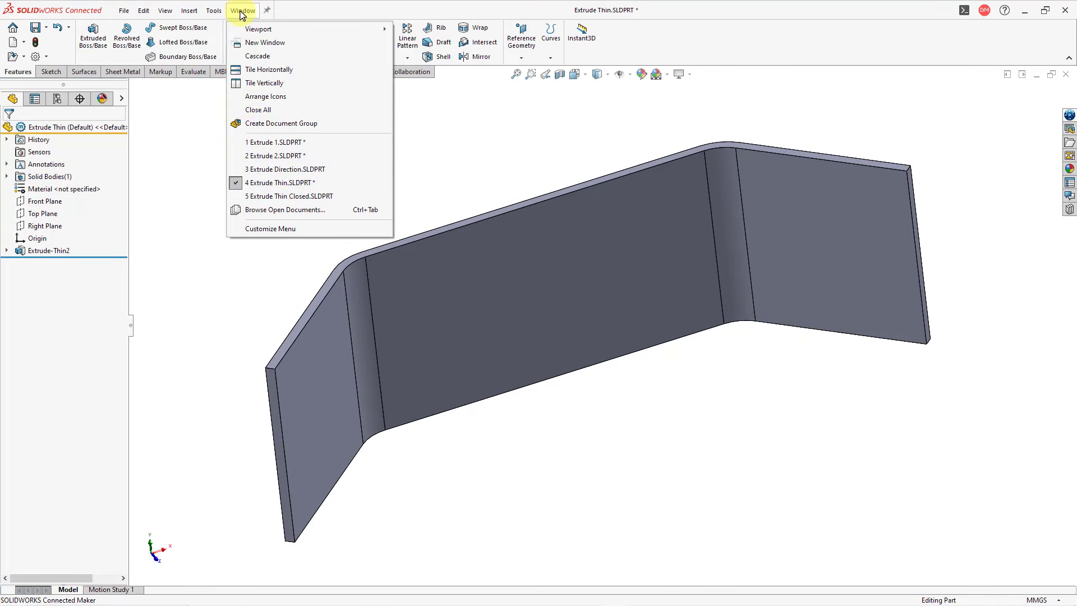
{"action": "left_click", "coordinate": [272, 196]}
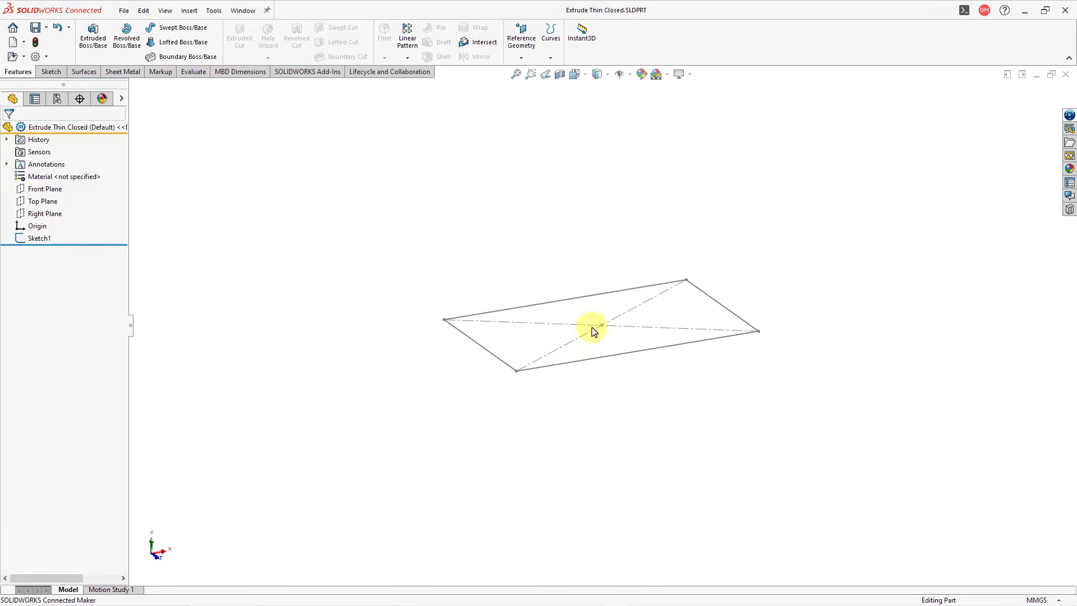
{"action": "scroll", "coordinate": [590, 323], "scroll_direction": "up", "scroll_amount": 1}
{"action": "scroll", "coordinate": [589, 323], "scroll_direction": "down", "scroll_amount": 4}
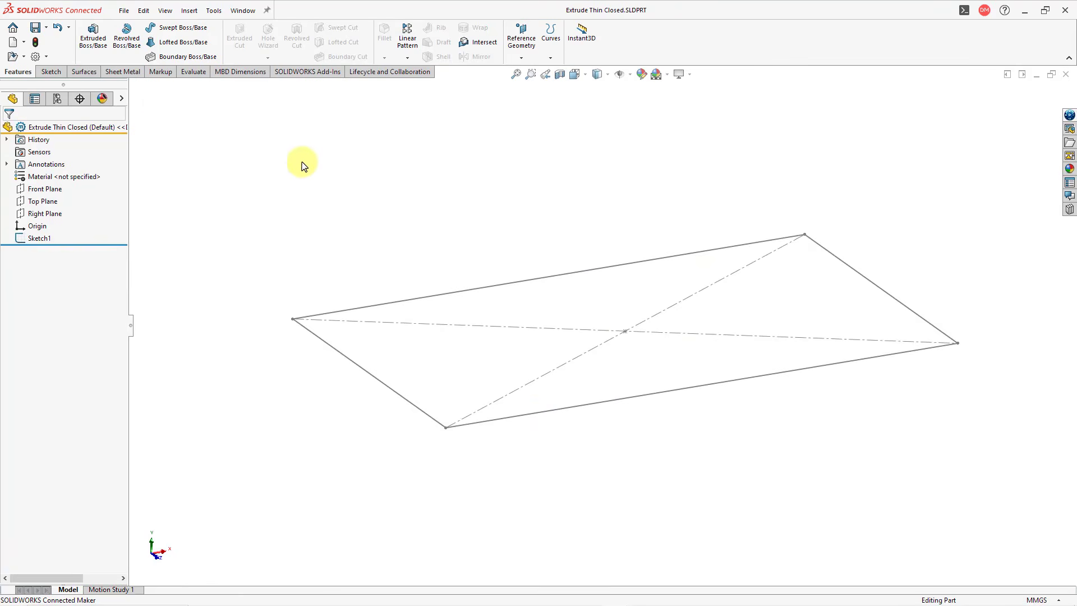
{"action": "left_click", "coordinate": [94, 39]}
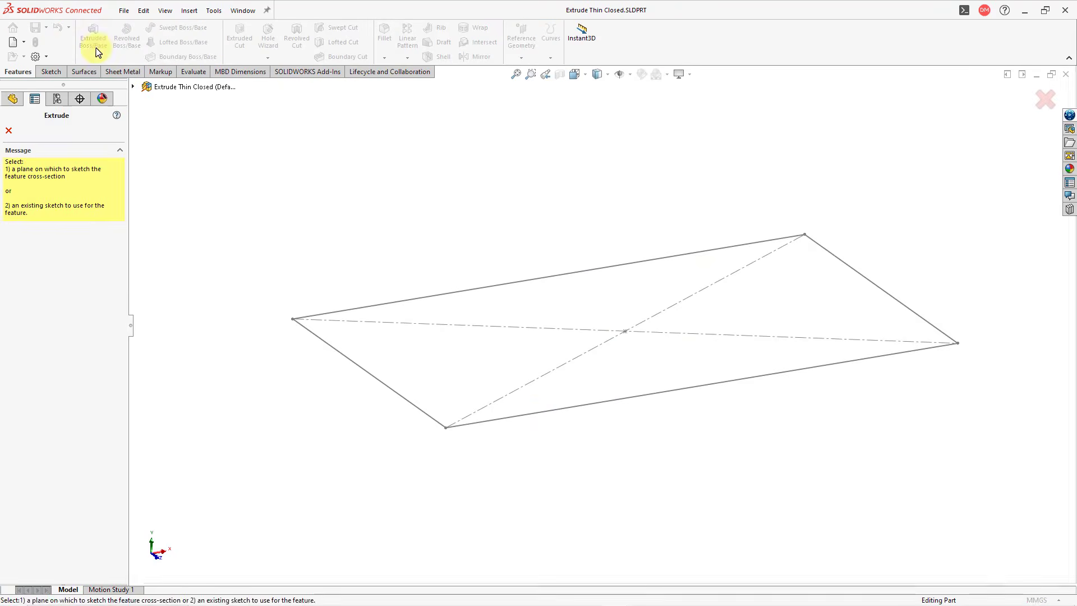
{"action": "left_click", "coordinate": [426, 297]}
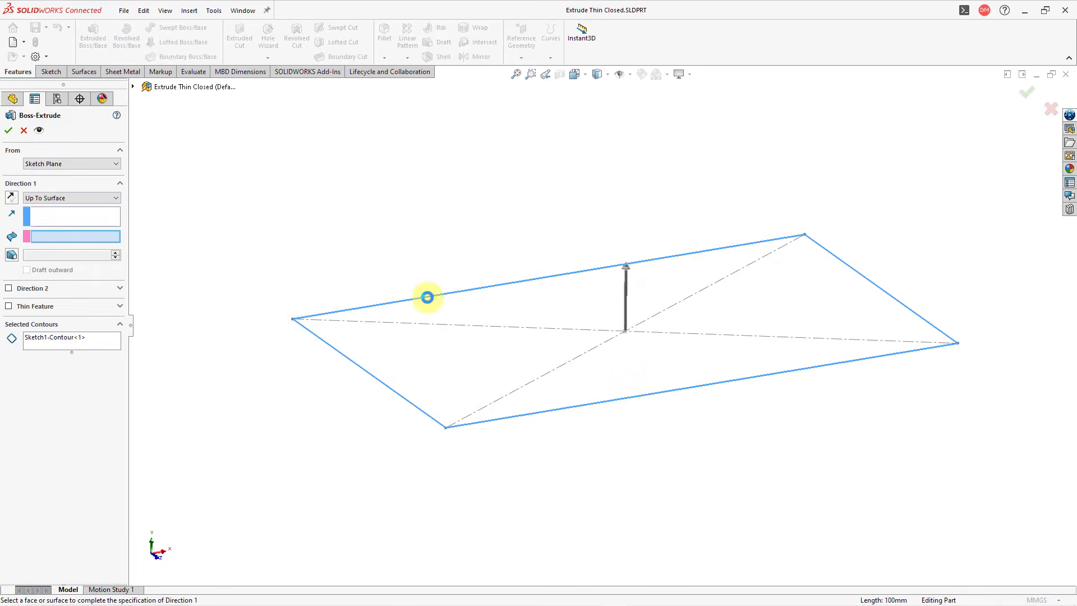
{"action": "left_click", "coordinate": [626, 266]}
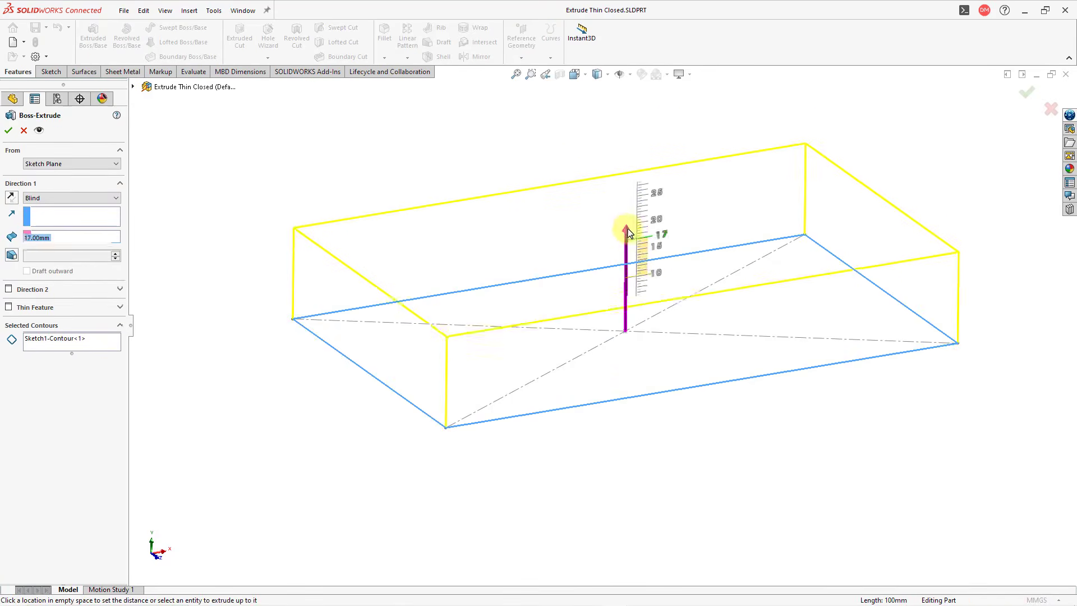
{"action": "left_click", "coordinate": [629, 203]}
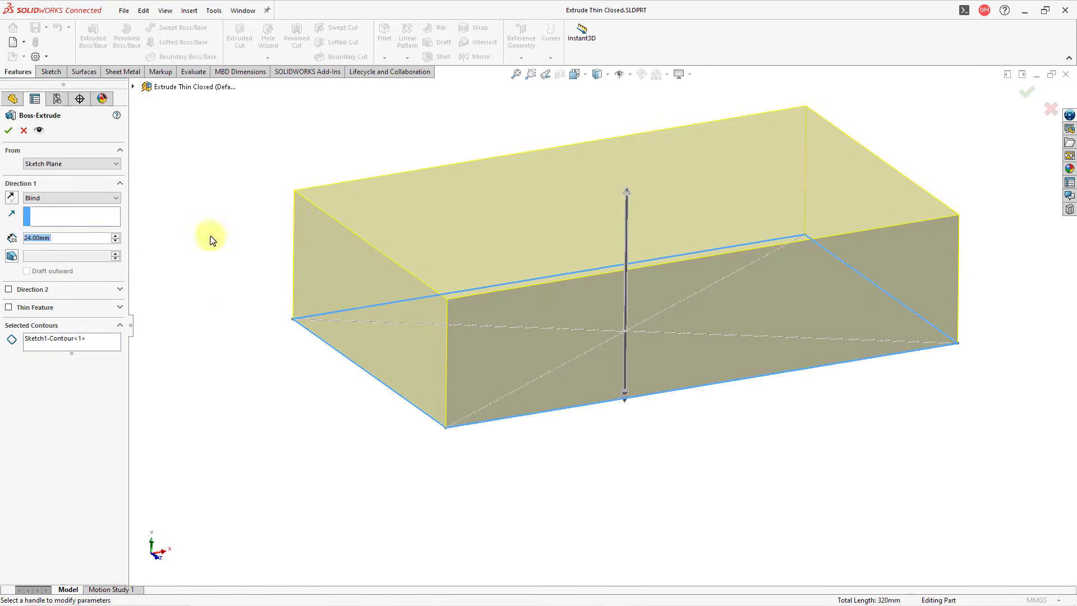
Step: Change the rectangular boss's end condition to Mid Plane with a total depth of 48 mm
{"action": "left_click", "coordinate": [105, 197]}
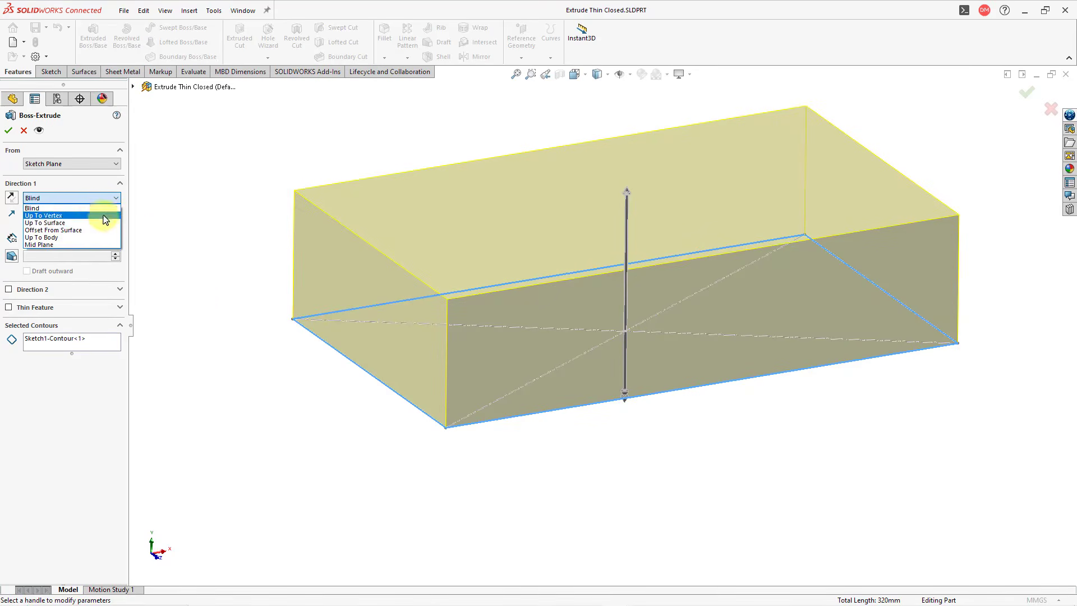
{"action": "left_click", "coordinate": [99, 244]}
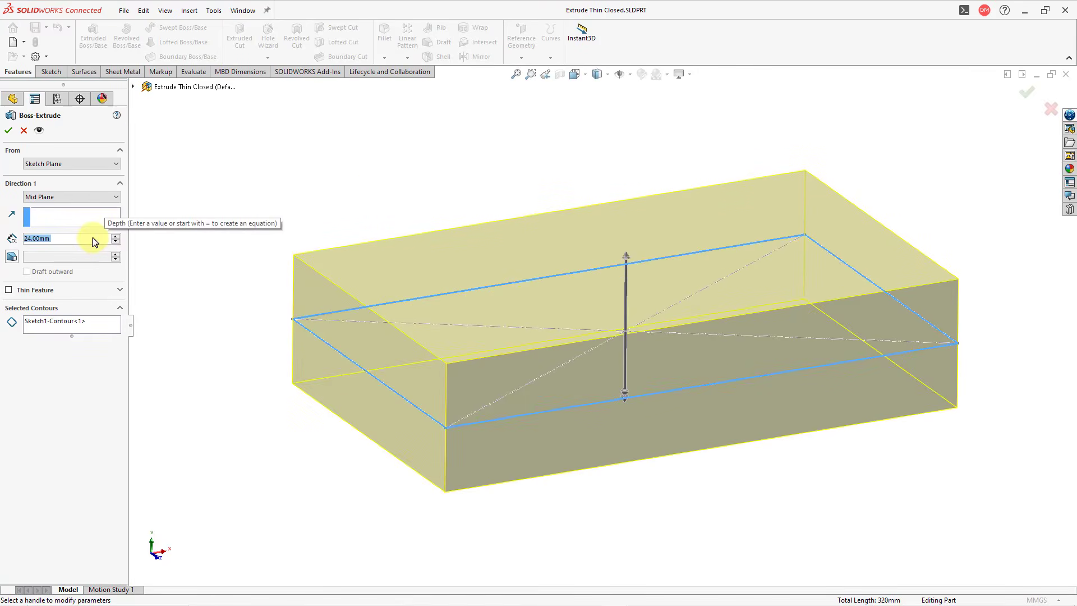
{"action": "type", "text": "48"}
{"action": "key", "text": "Return"}
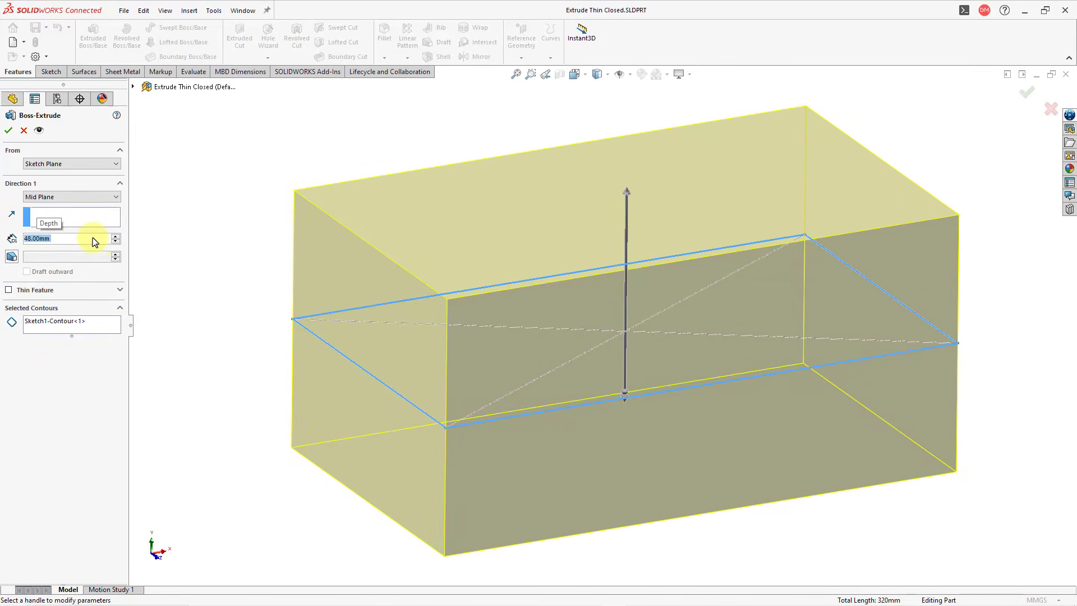
Step: Make the boss a One-Direction thin feature with 5 mm walls and reverse the thickness to the inside of the sketch
{"action": "left_click", "coordinate": [29, 291]}
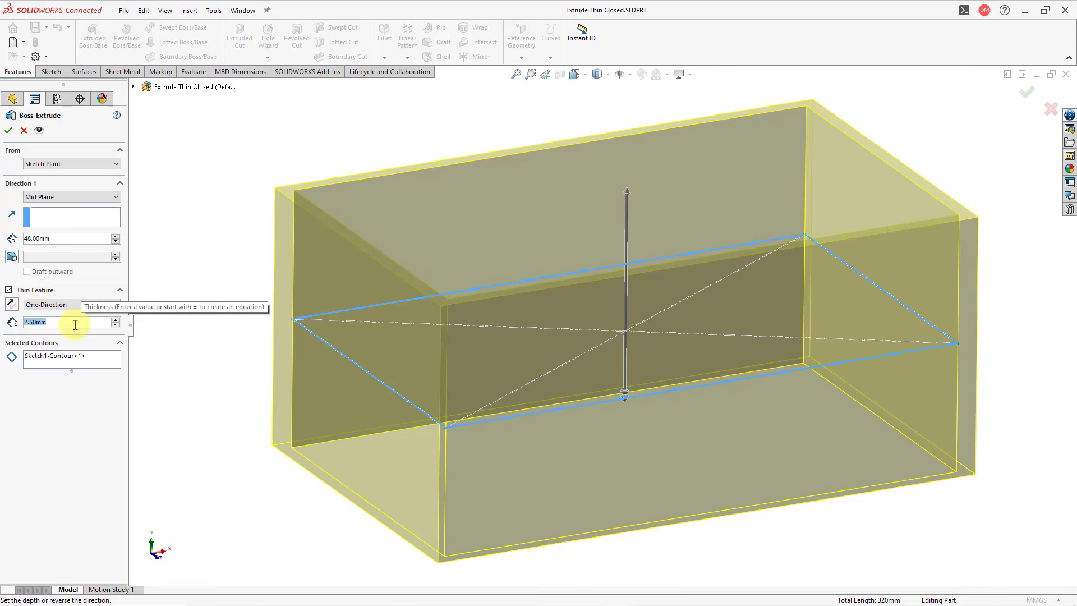
{"action": "type", "text": "5"}
{"action": "key", "text": "Return"}
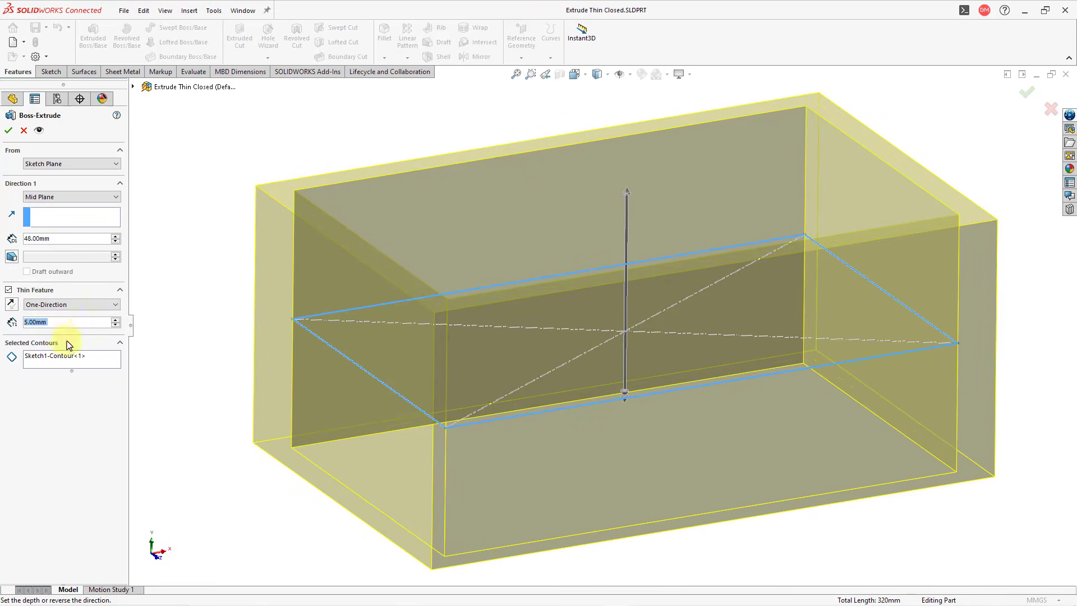
{"action": "left_click", "coordinate": [11, 307]}
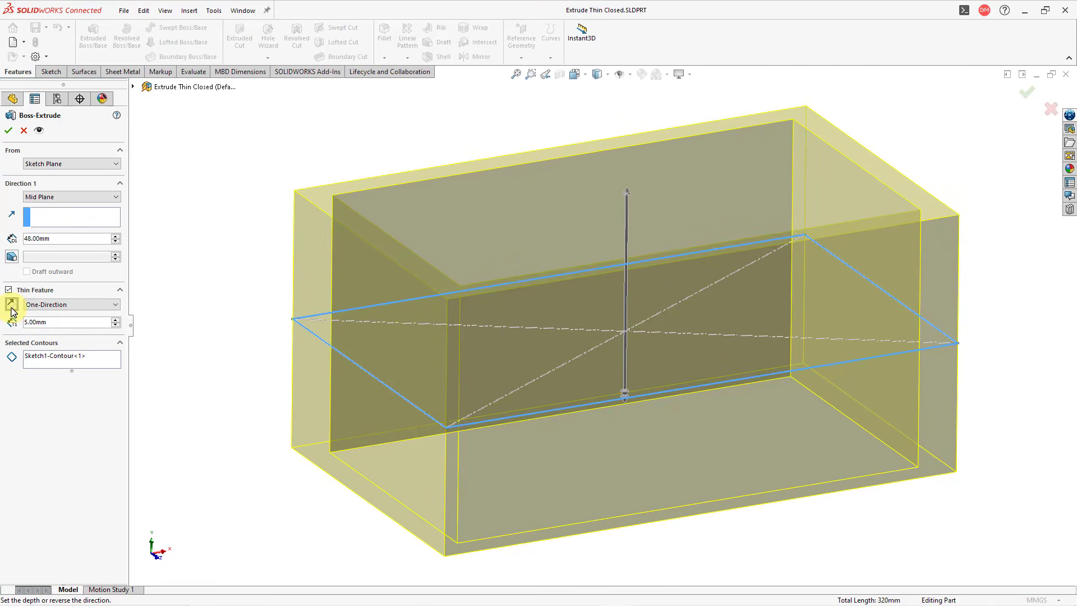
Step: Set the end condition to Blind and cap the ends of the thin boss with a 2 mm cap thickness
{"action": "left_click", "coordinate": [83, 196]}
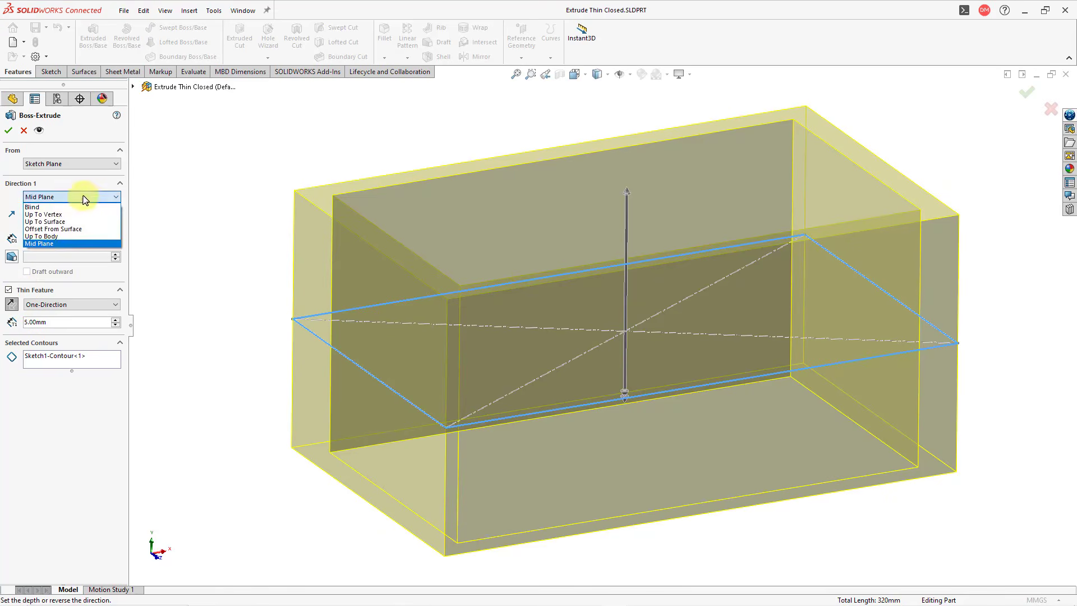
{"action": "left_click", "coordinate": [79, 207]}
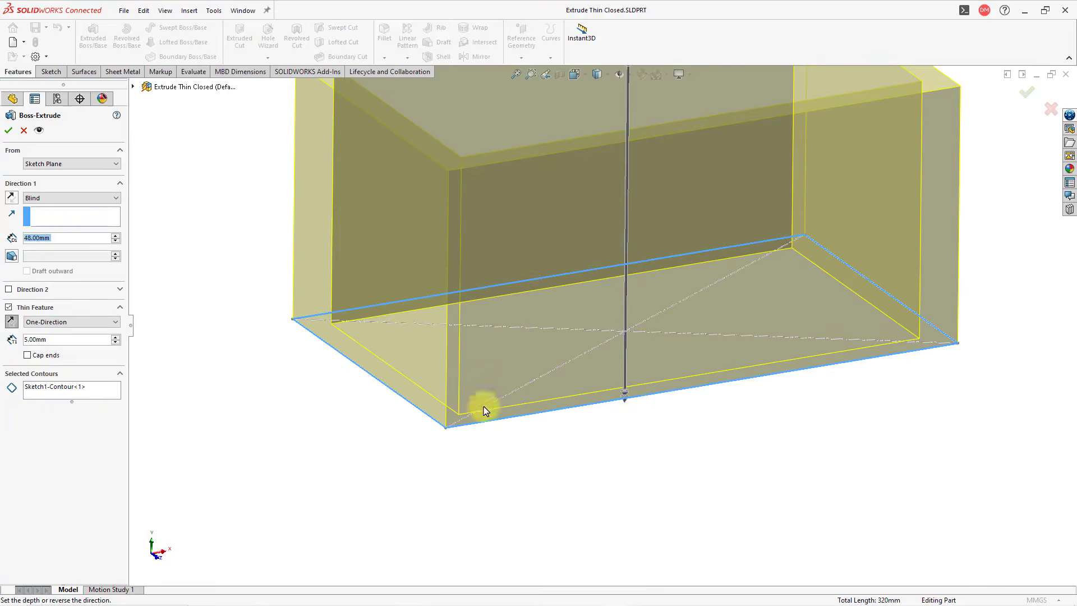
{"action": "scroll", "coordinate": [484, 406], "scroll_direction": "up", "scroll_amount": 3}
{"action": "scroll", "coordinate": [678, 110], "scroll_direction": "down", "scroll_amount": 2}
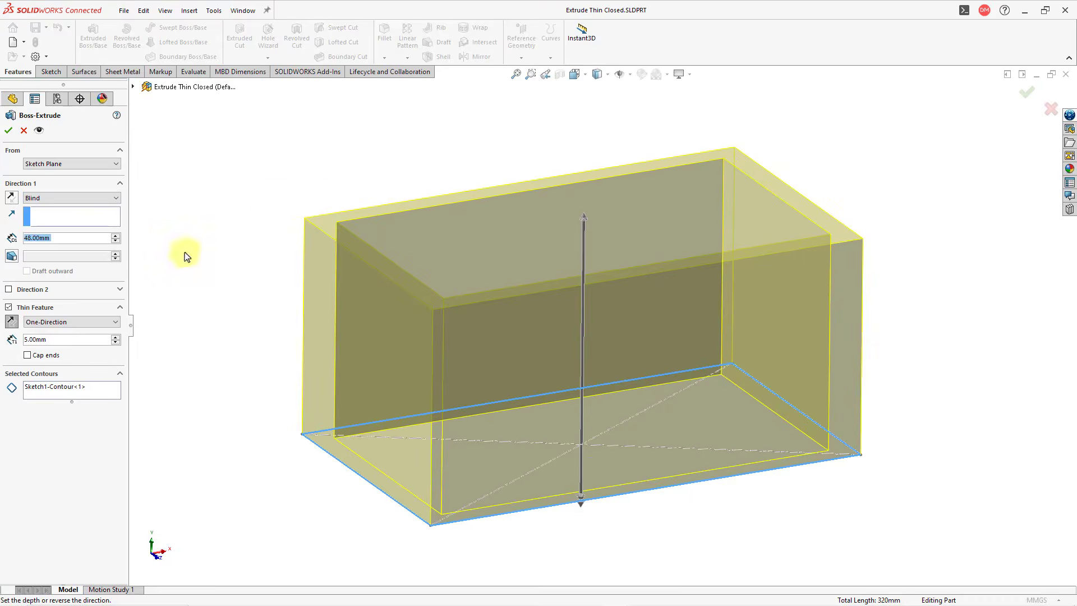
{"action": "left_click", "coordinate": [27, 355]}
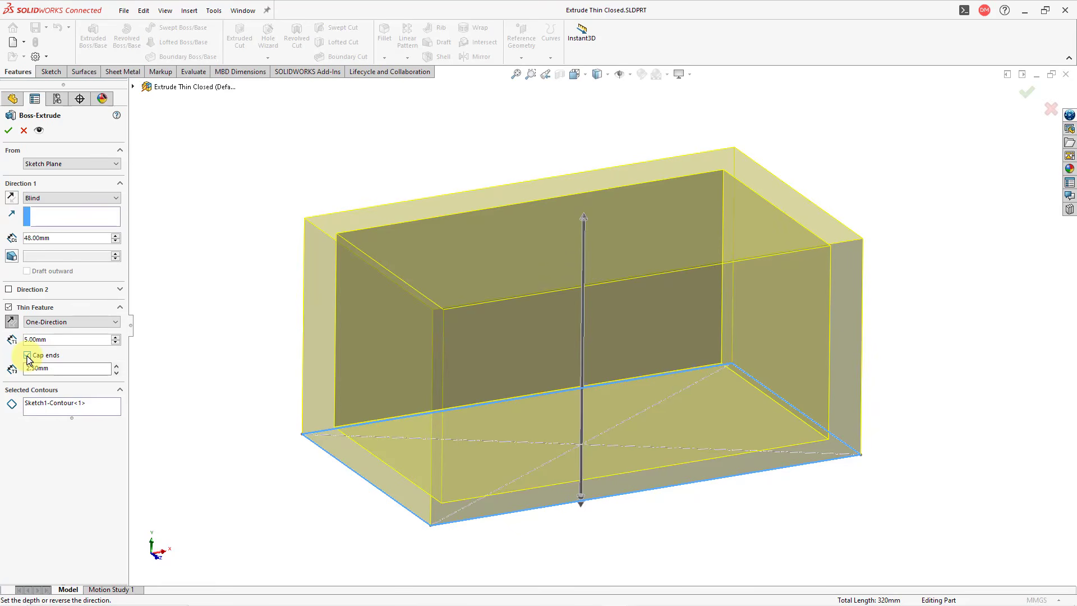
{"action": "left_click", "coordinate": [28, 355]}
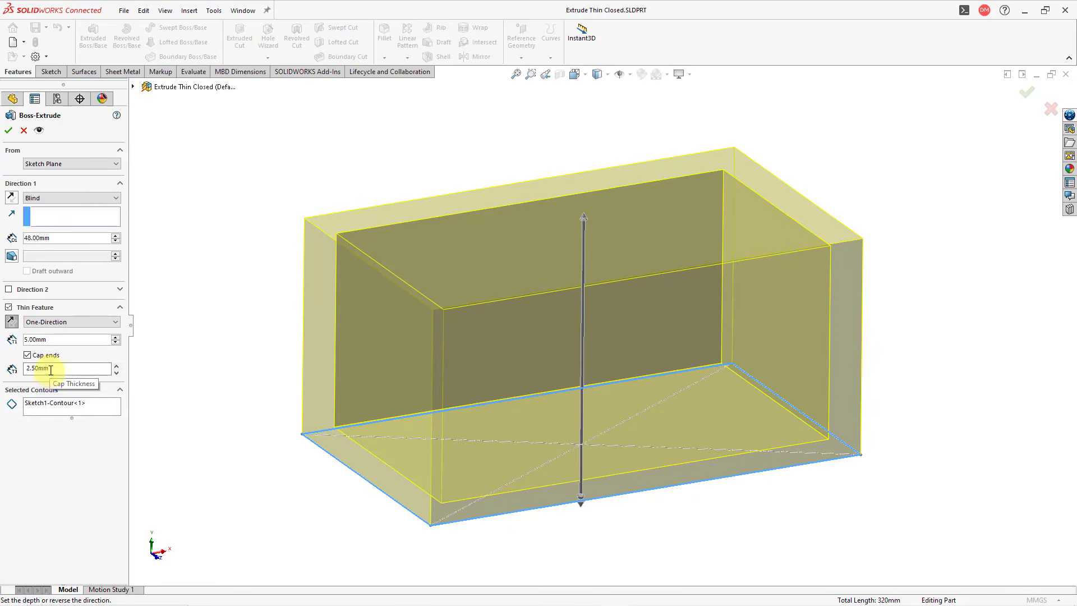
{"action": "double_click", "coordinate": [51, 371]}
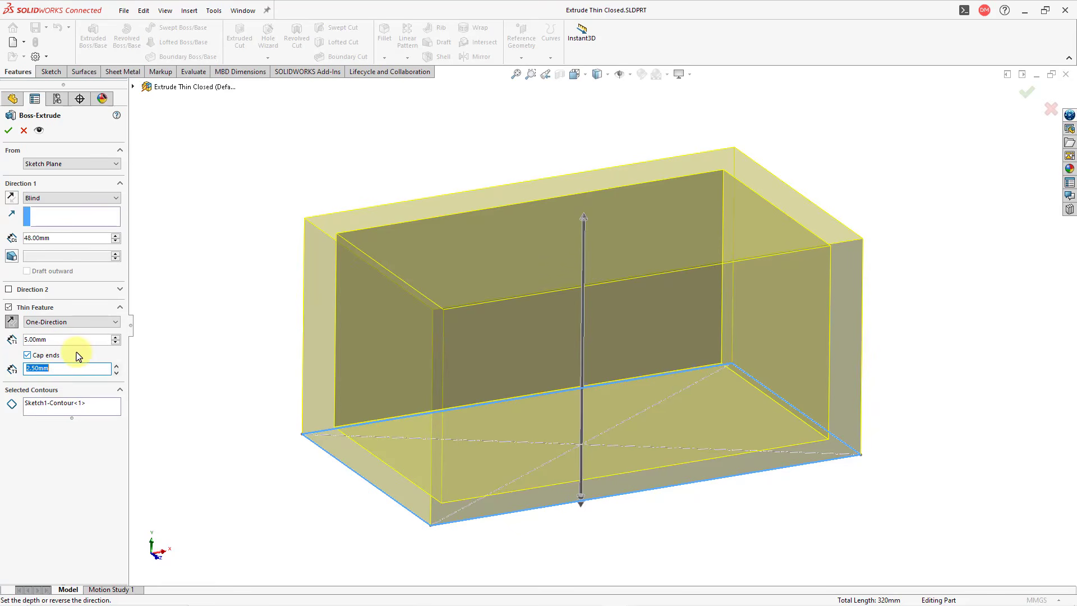
{"action": "type", "text": "2"}
{"action": "key", "text": "Return"}
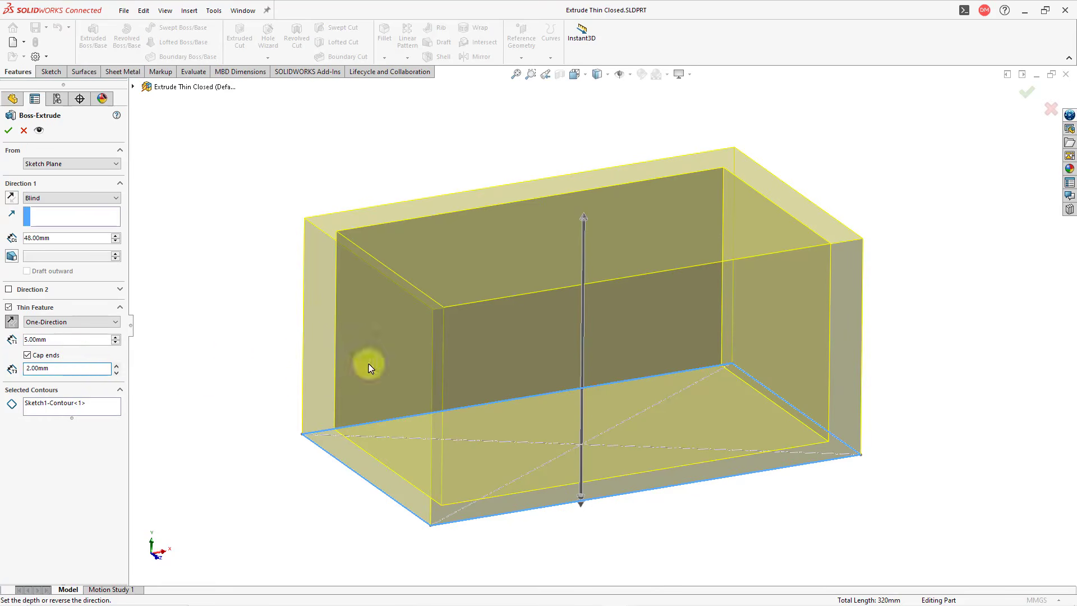
Step: Set the capped thin boss's end condition to Mid Plane and complete the extrusion
{"action": "mouse_move", "coordinate": [368, 364]}
{"action": "middle_mouse_down"}
{"action": "mouse_move", "coordinate": [359, 337]}
{"action": "mouse_move", "coordinate": [371, 343]}
{"action": "middle_mouse_up"}
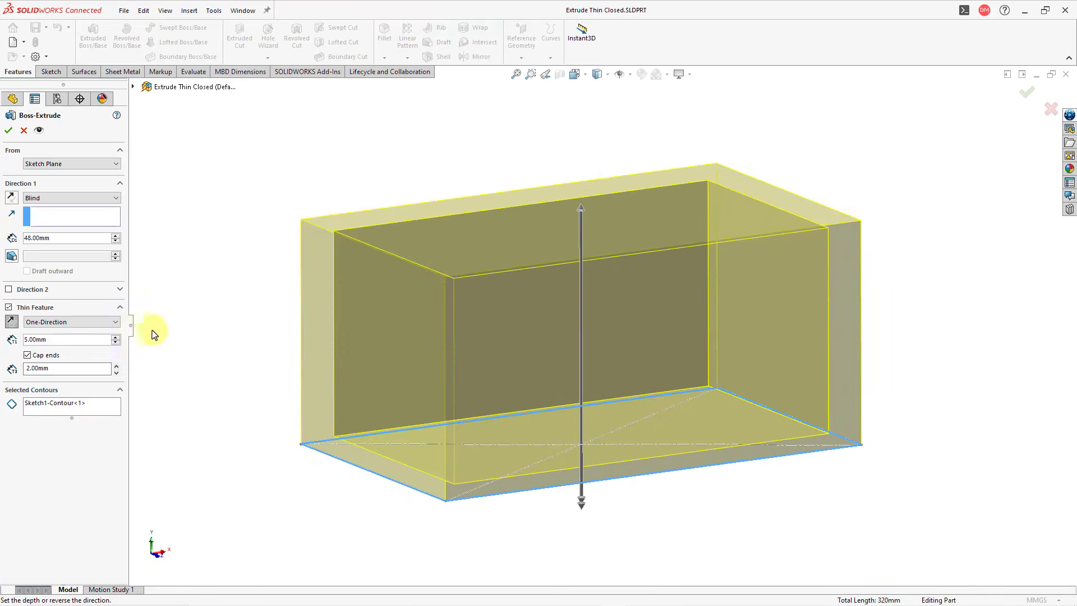
{"action": "left_click", "coordinate": [66, 198]}
{"action": "left_click", "coordinate": [69, 245]}
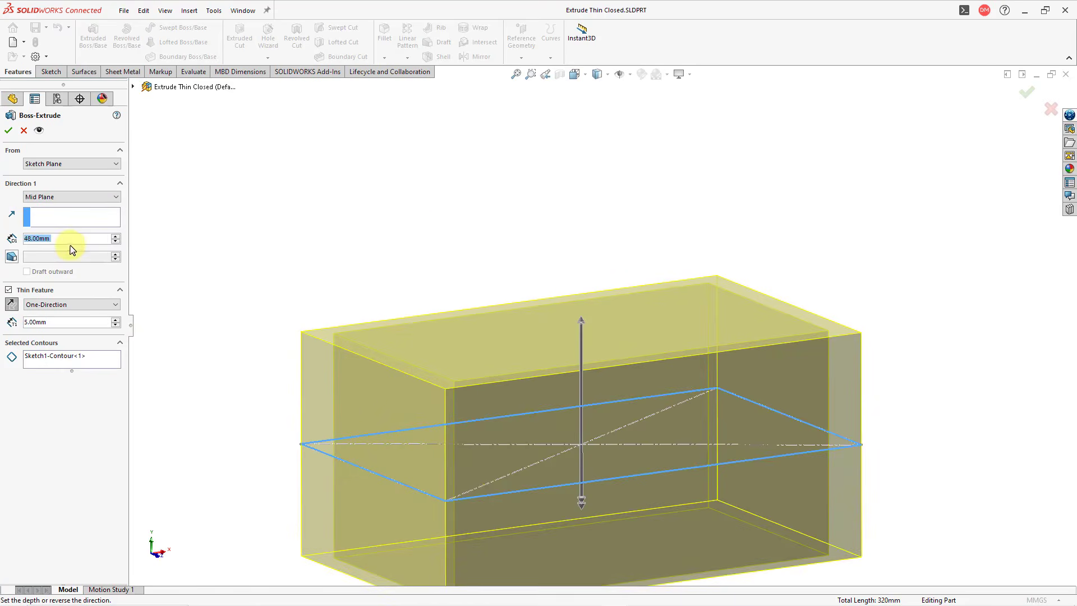
{"action": "scroll", "coordinate": [455, 210], "scroll_direction": "up", "scroll_amount": 4}
{"action": "scroll", "coordinate": [560, 418], "scroll_direction": "down", "scroll_amount": 4}
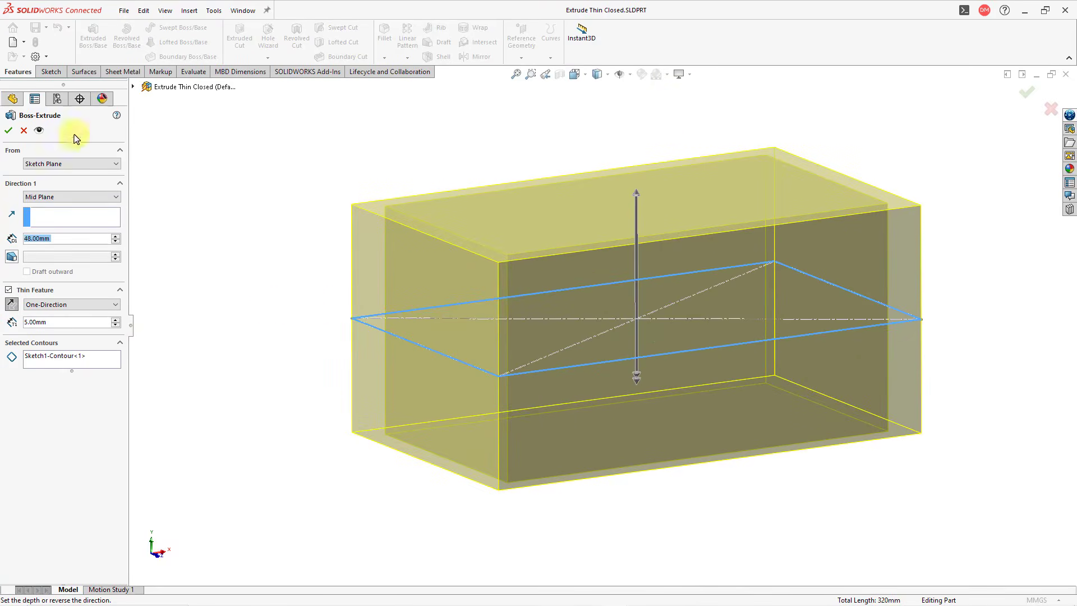
{"action": "left_click", "coordinate": [9, 130]}
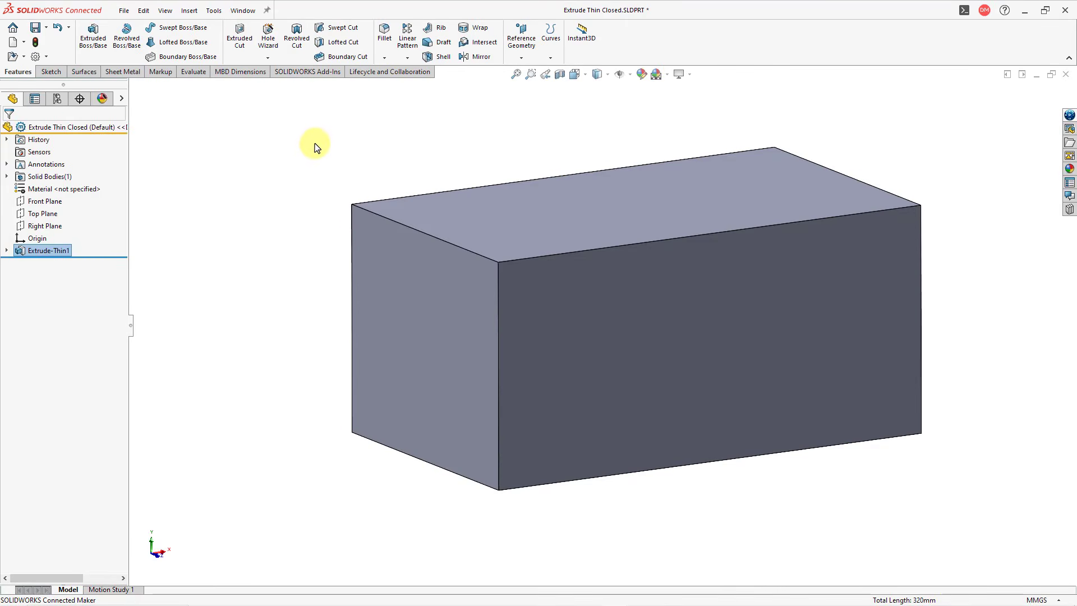
{"action": "left_click", "coordinate": [322, 165]}
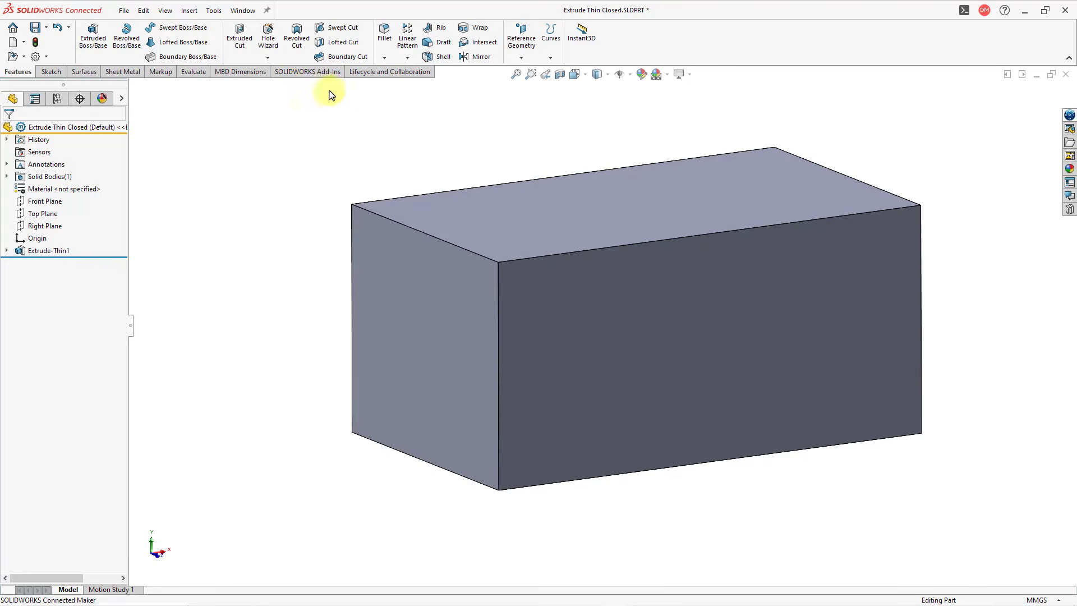
Step: Switch to the Extrude Direction part and set up an Extruded Boss from its curved slot sketch, Blind to 60 mm
{"action": "left_click", "coordinate": [238, 15]}
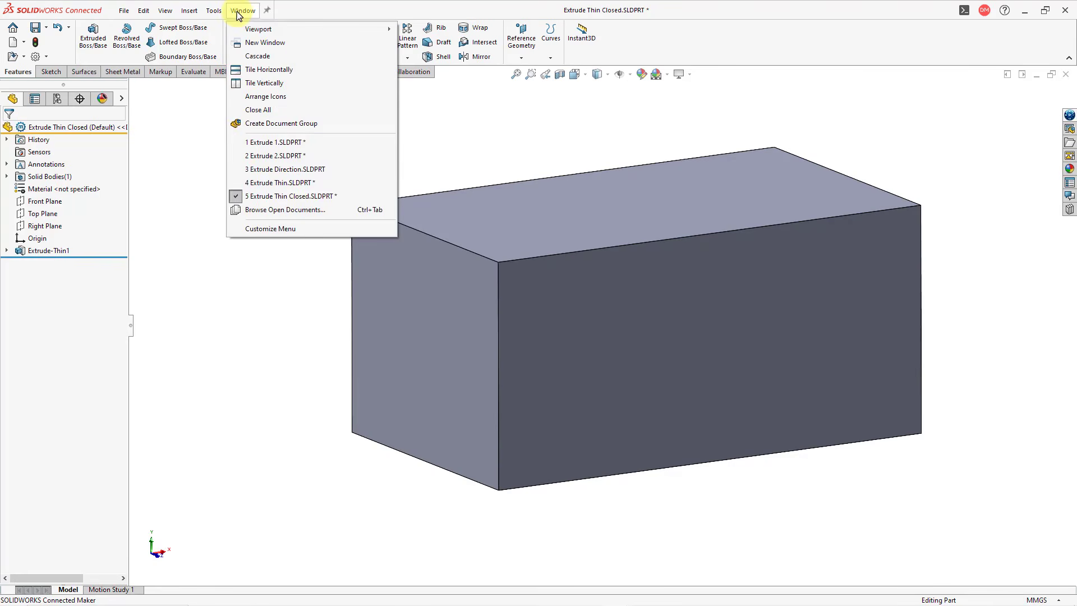
{"action": "left_click", "coordinate": [274, 173]}
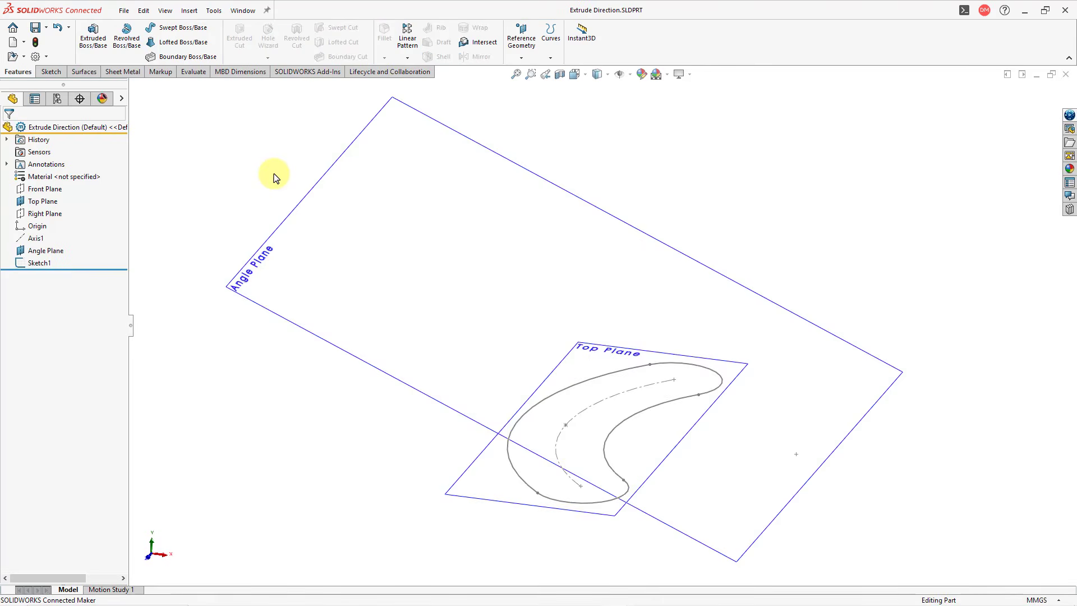
{"action": "mouse_move", "coordinate": [377, 269]}
{"action": "middle_mouse_down"}
{"action": "mouse_move", "coordinate": [398, 262]}
{"action": "mouse_move", "coordinate": [385, 228]}
{"action": "mouse_move", "coordinate": [360, 243]}
{"action": "mouse_move", "coordinate": [368, 260]}
{"action": "middle_mouse_up"}
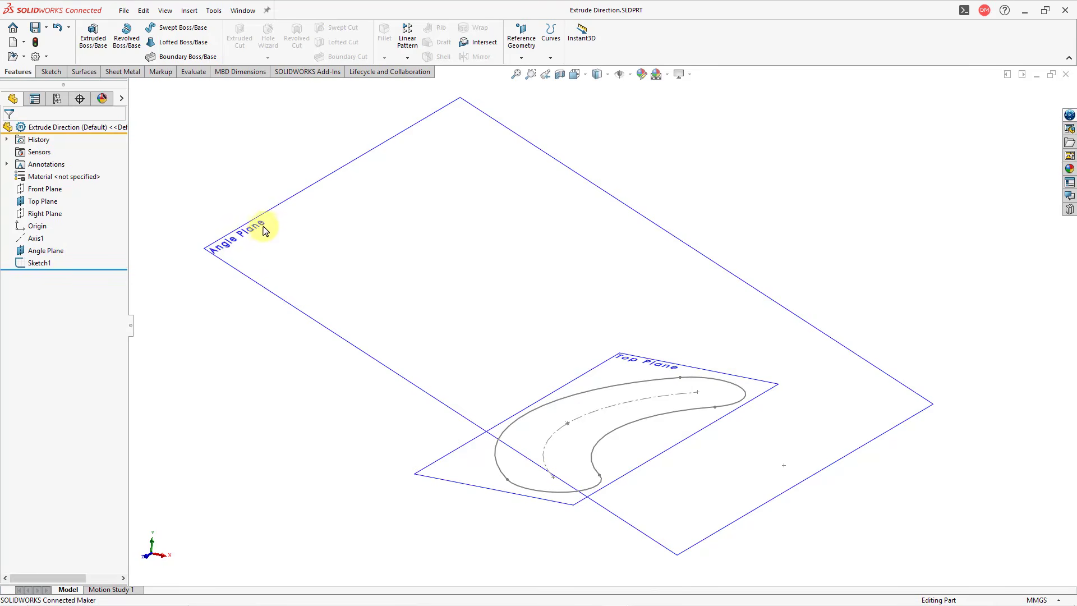
{"action": "mouse_move", "coordinate": [408, 273]}
{"action": "middle_mouse_down"}
{"action": "mouse_move", "coordinate": [488, 253]}
{"action": "mouse_move", "coordinate": [434, 275]}
{"action": "middle_mouse_up"}
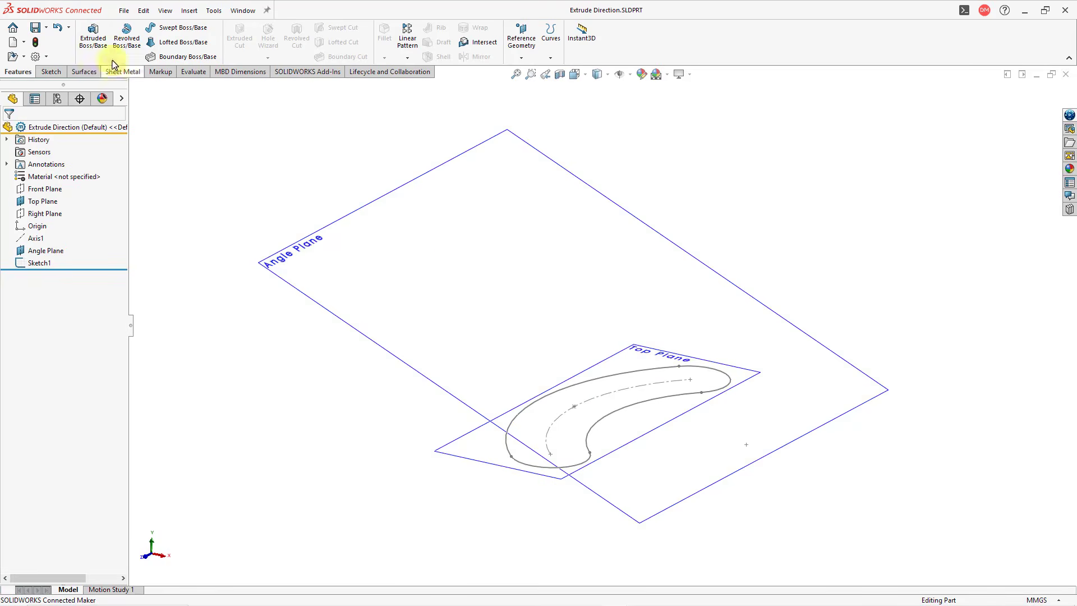
{"action": "left_click", "coordinate": [96, 44]}
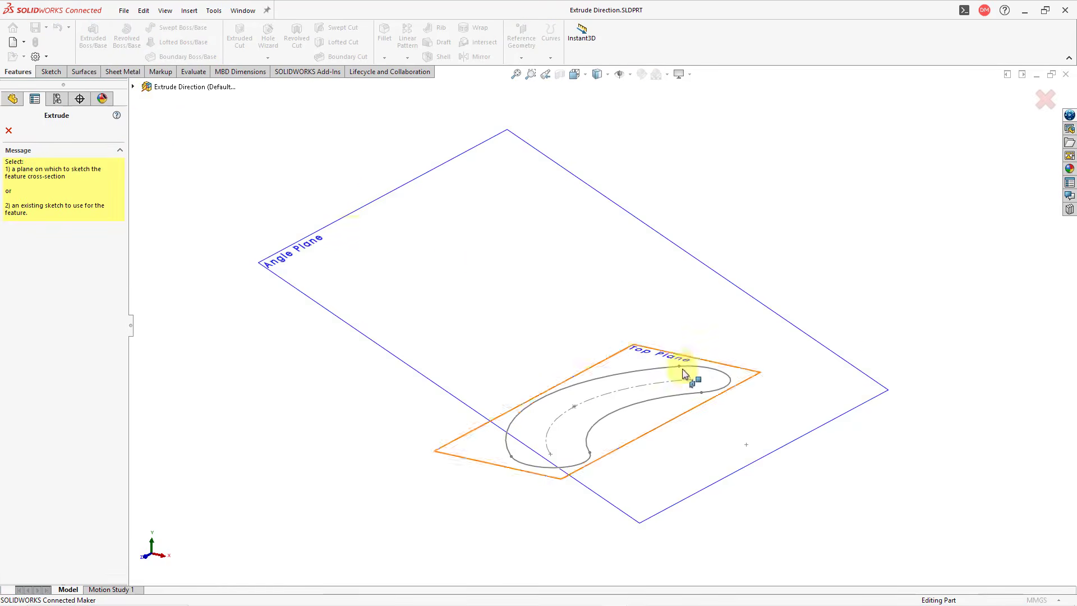
{"action": "left_click", "coordinate": [669, 395]}
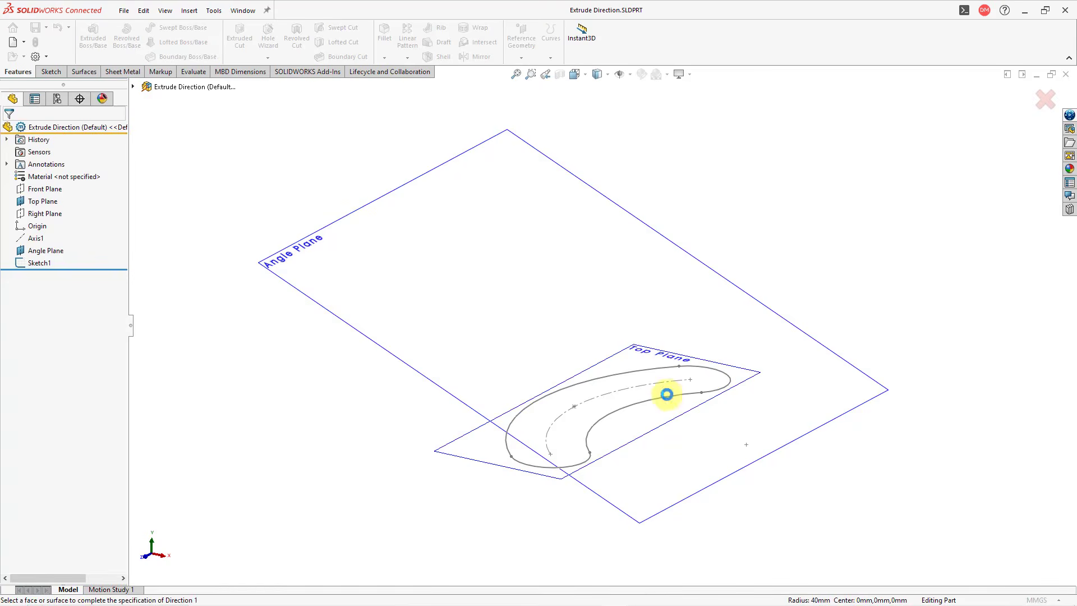
{"action": "left_click", "coordinate": [597, 364]}
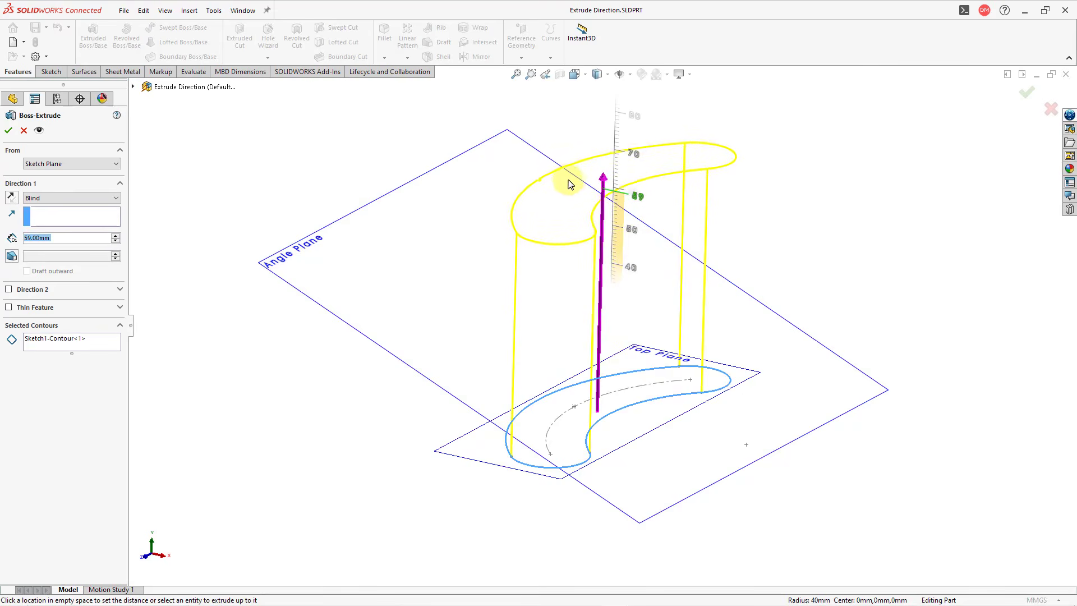
{"action": "left_click", "coordinate": [566, 176]}
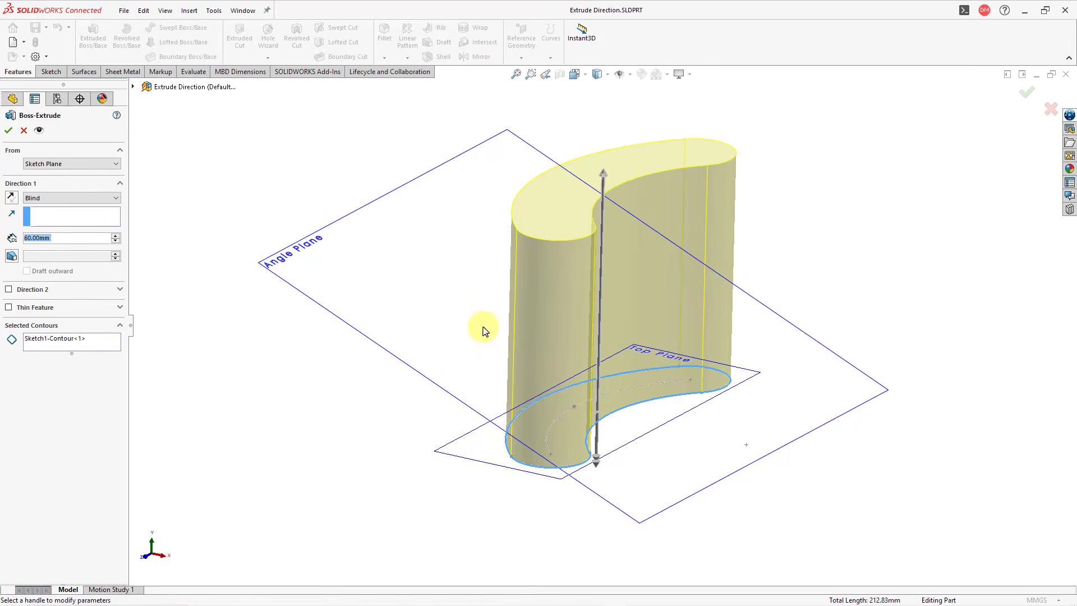
Step: Use the Angle Plane as the direction of extrusion for the curved slot boss and check the slant from the side
{"action": "left_click", "coordinate": [52, 218]}
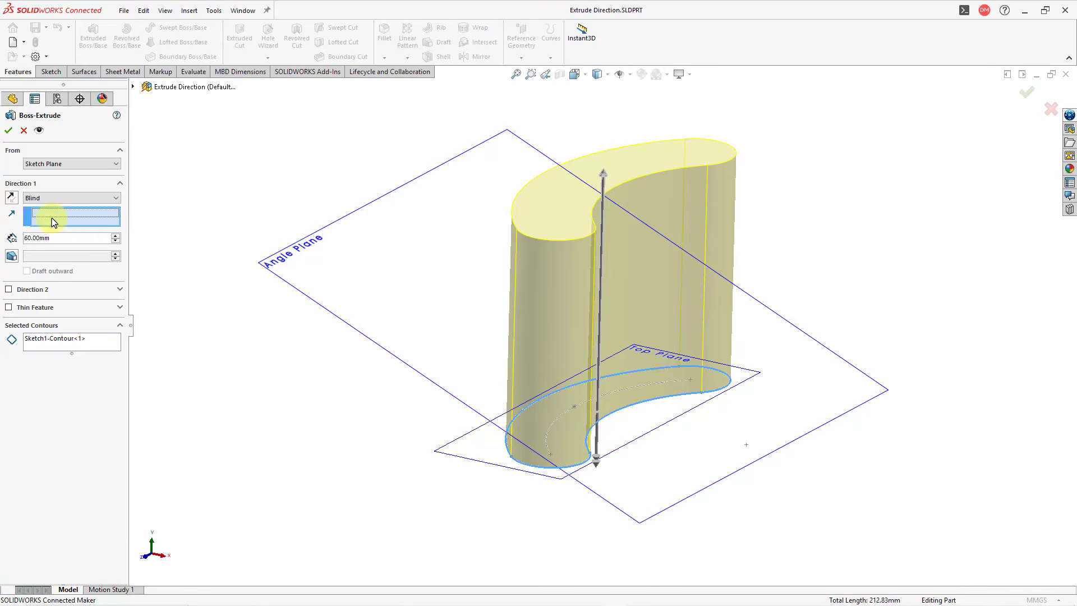
{"action": "left_click", "coordinate": [268, 268]}
{"action": "middle_click_drag", "start_coordinate": [381, 311], "coordinate": [422, 254]}
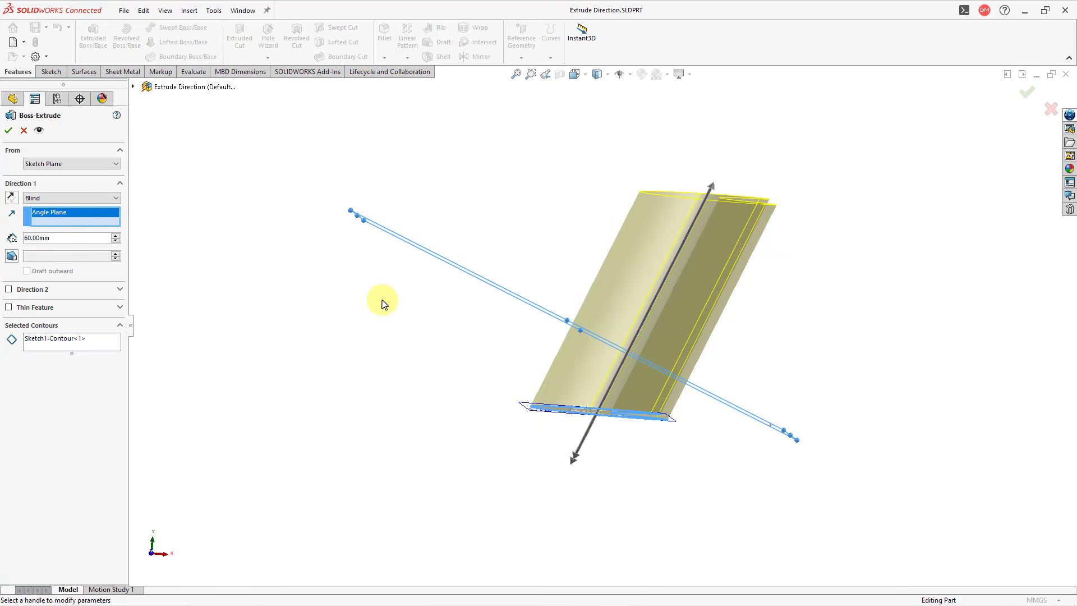
Step: Complete the 60 mm blind extrusion of the curved slot along the Angle Plane direction
{"action": "middle_click_drag", "start_coordinate": [439, 335], "coordinate": [412, 372]}
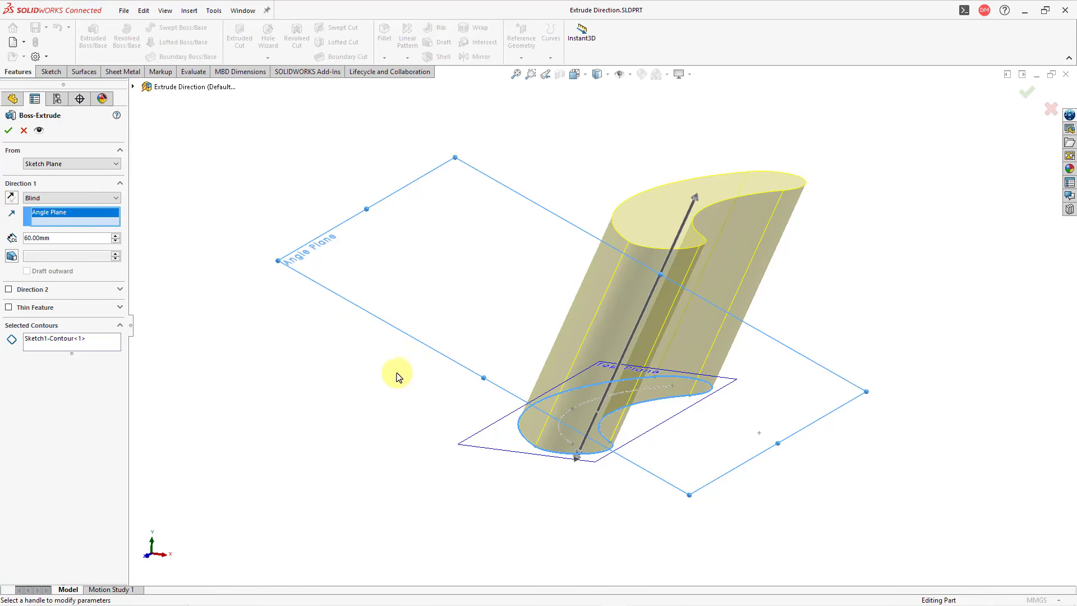
{"action": "left_click", "coordinate": [8, 130]}
{"action": "left_click", "coordinate": [253, 138]}
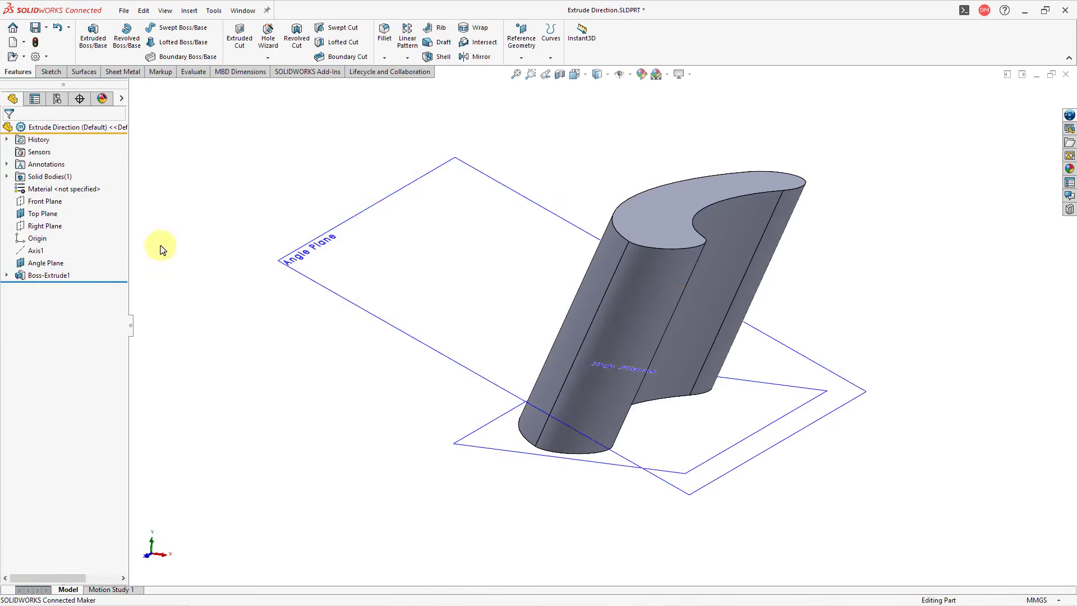
Step: Hide the Angle Plane and the Top Plane so only the slanted boss is displayed
{"action": "left_click", "coordinate": [56, 265]}
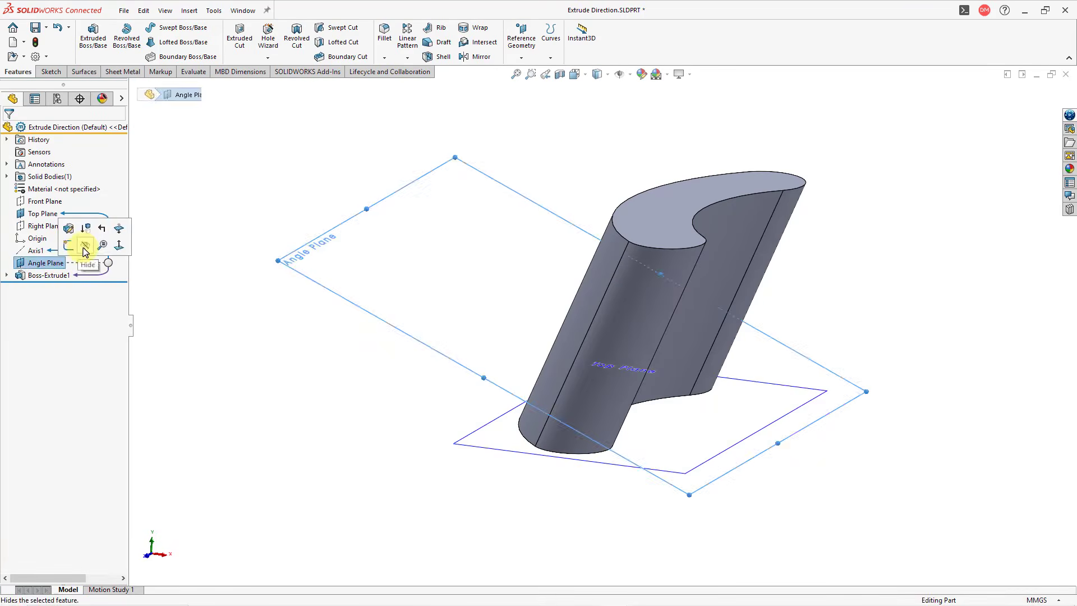
{"action": "left_click", "coordinate": [86, 251]}
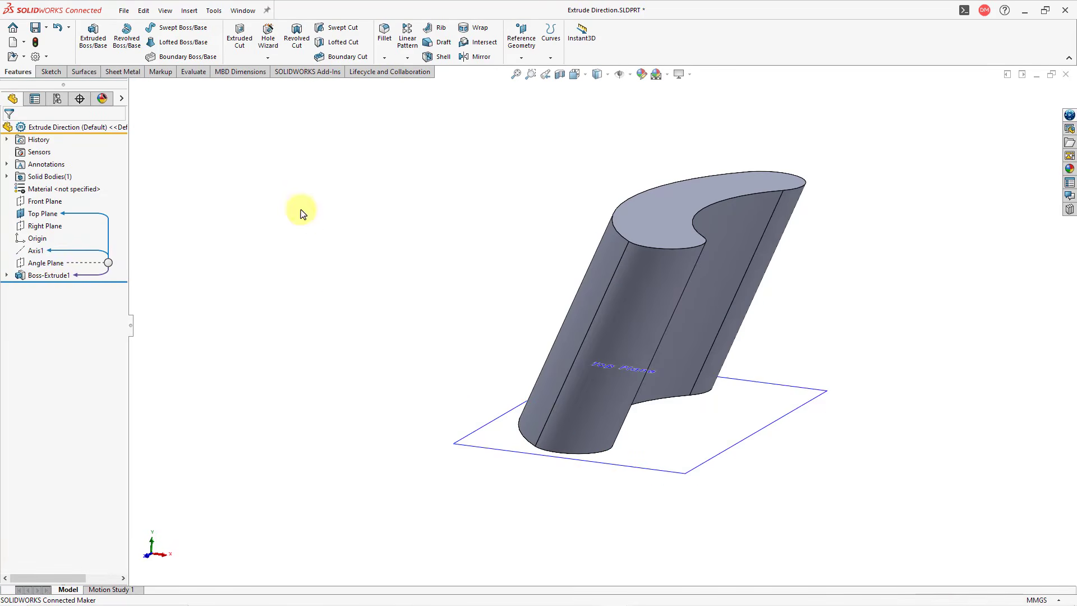
{"action": "left_click", "coordinate": [36, 214]}
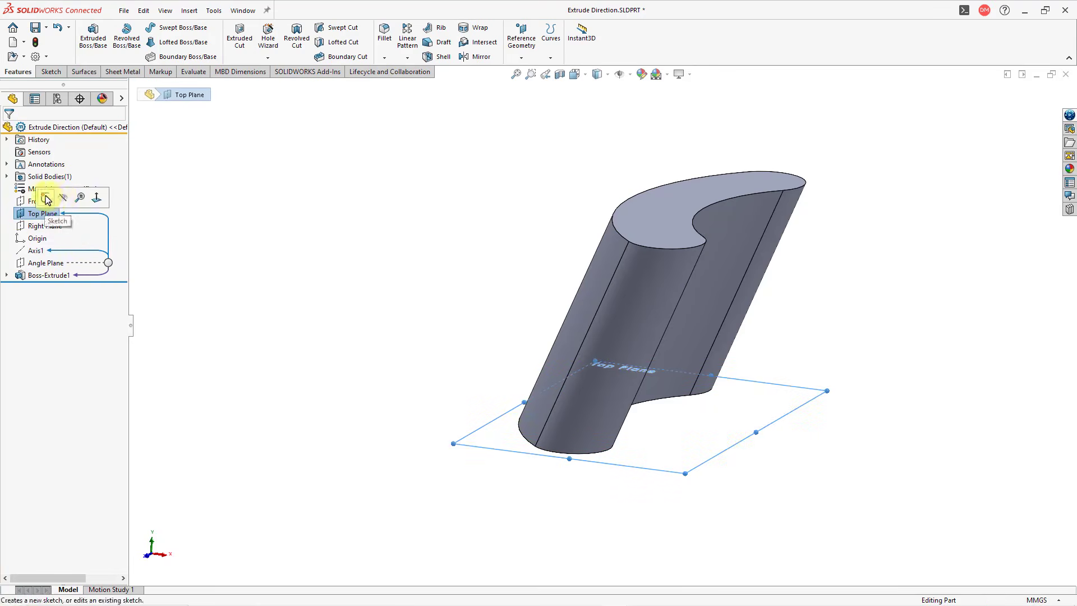
{"action": "left_click", "coordinate": [63, 197]}
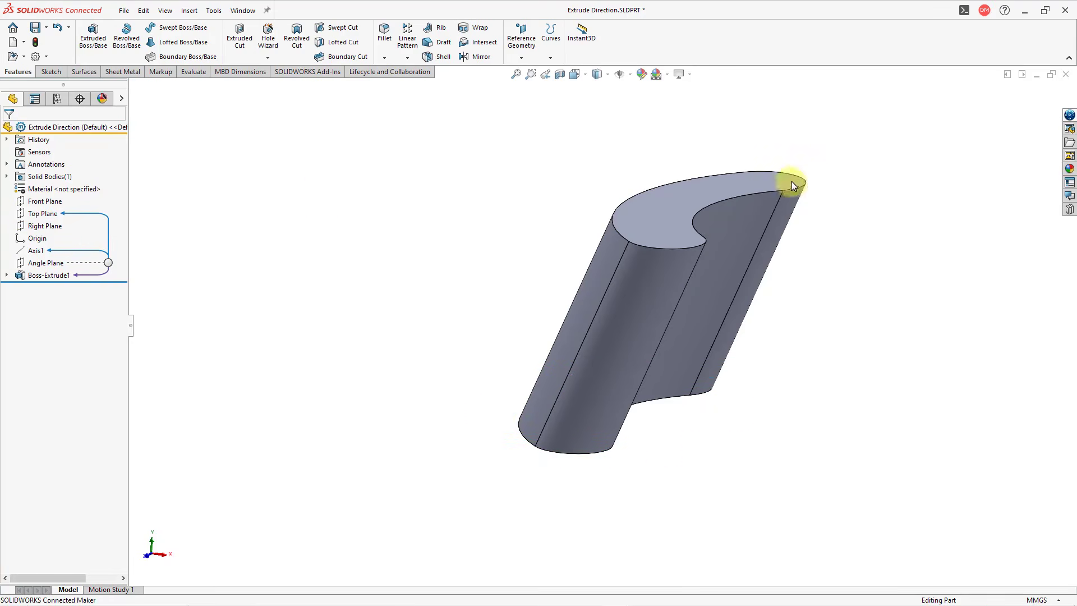
{"action": "scroll", "coordinate": [790, 181], "scroll_direction": "down", "scroll_amount": 2}
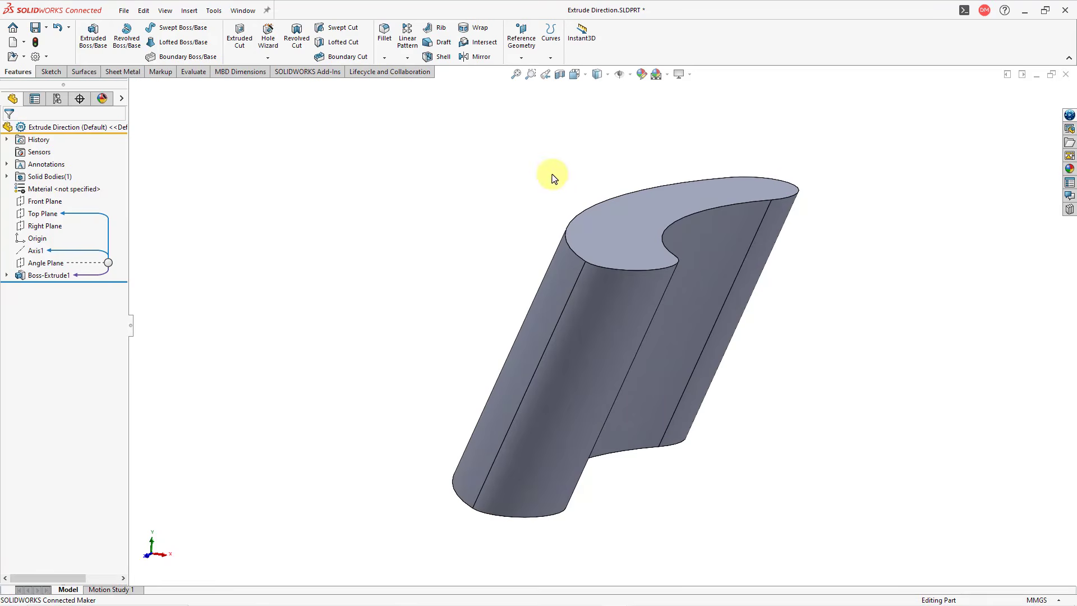